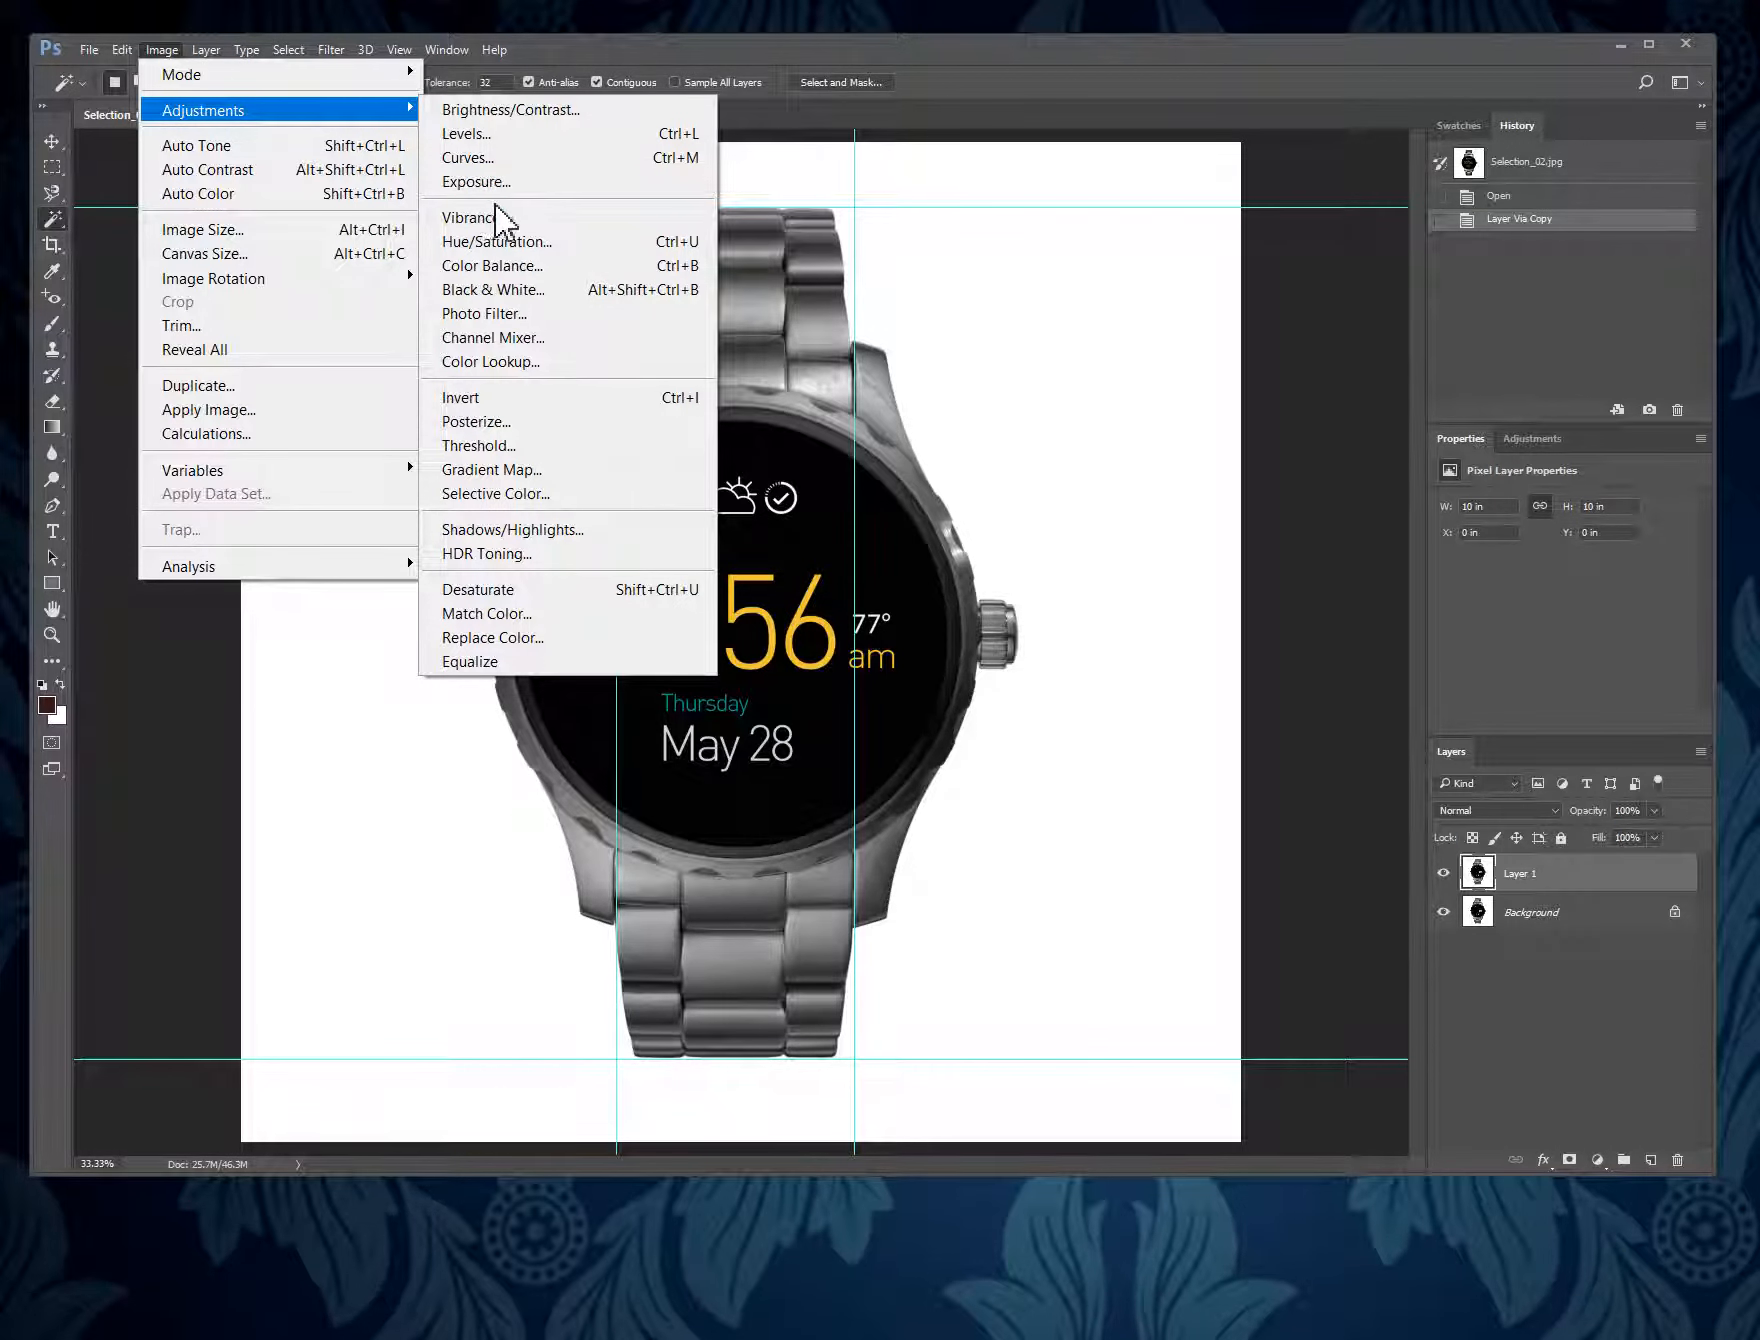
- Turn the duplicate watch layer into a solid black silhouette with Levels, raising the shadow input level to 251
left_click(538, 135)
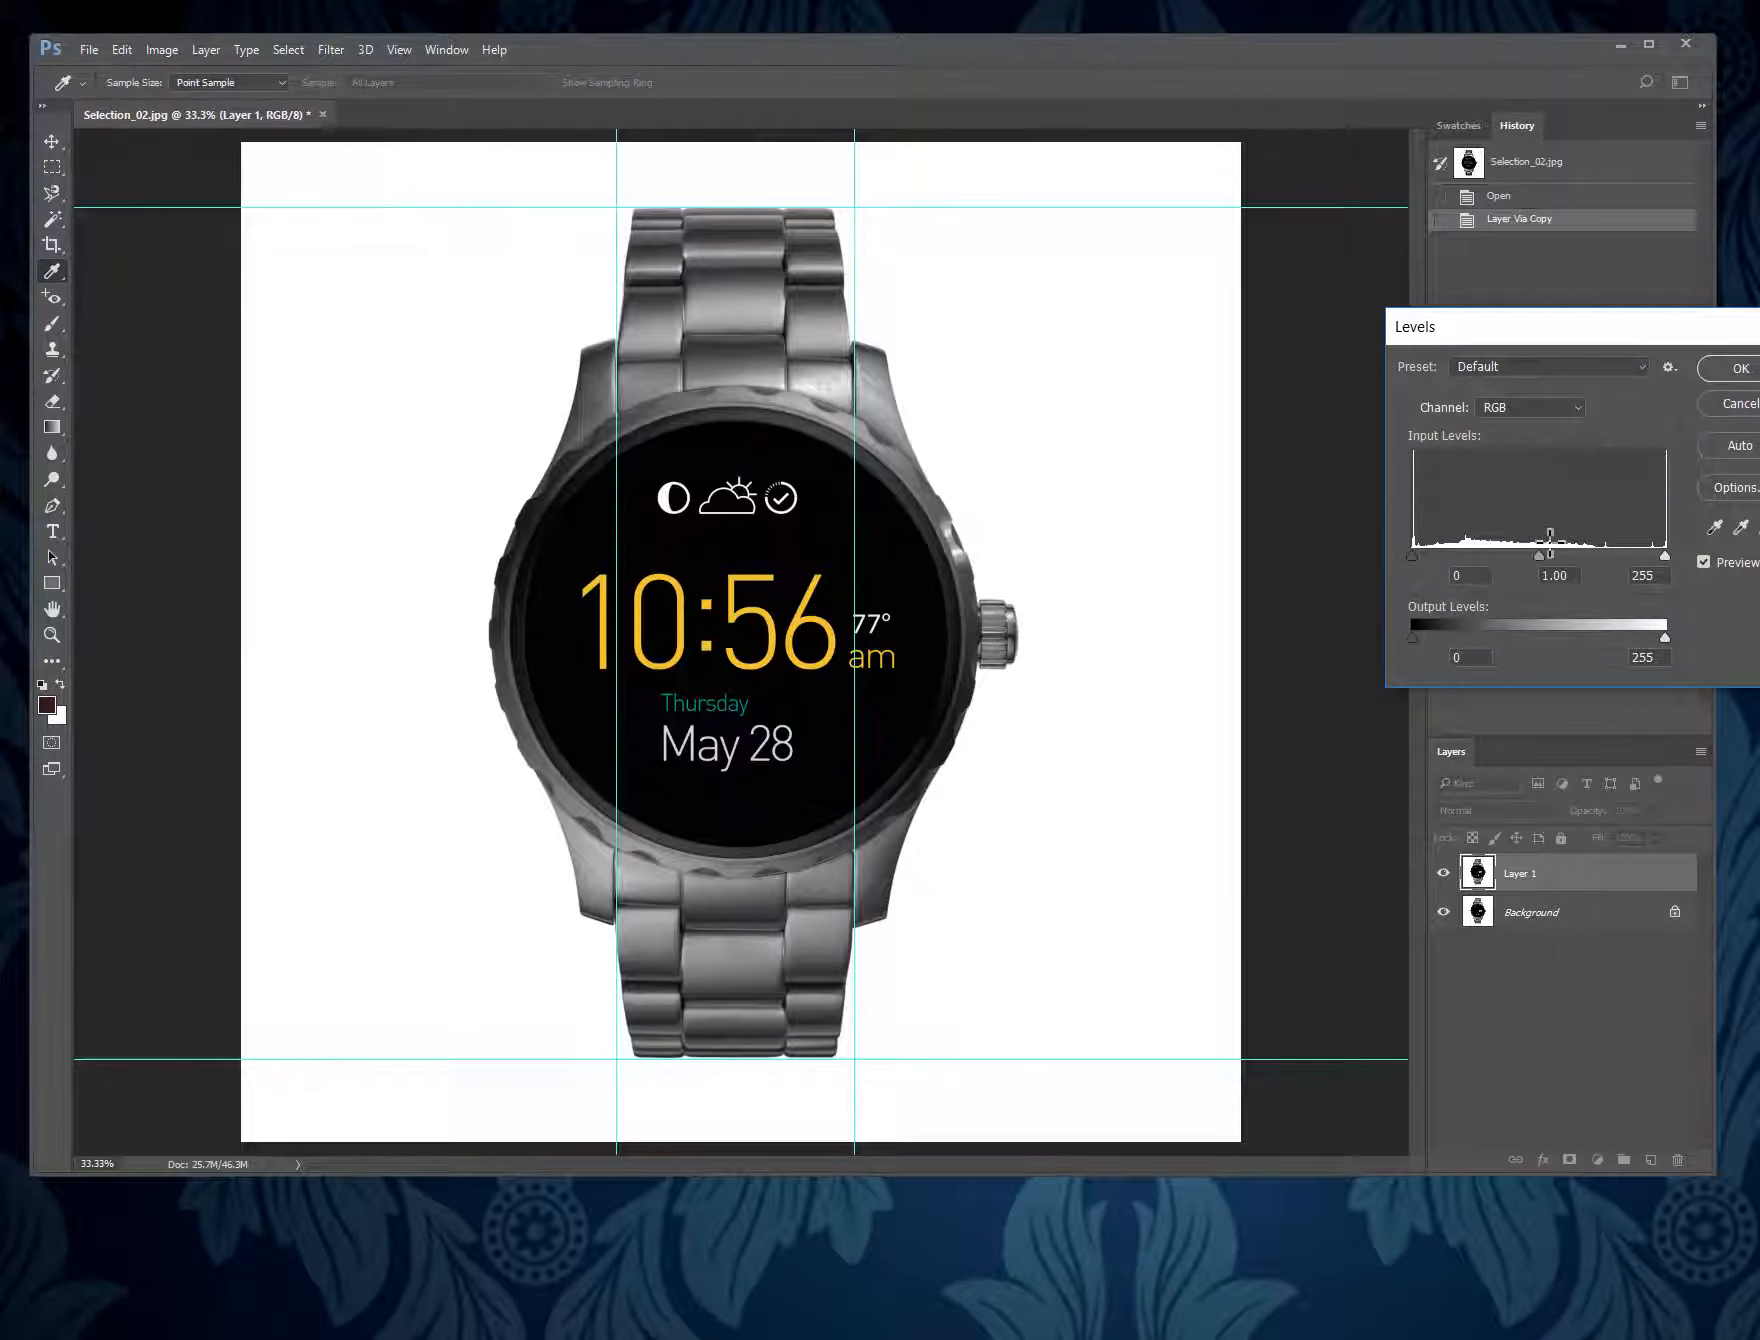
left_click_drag(1411, 556, 1662, 567)
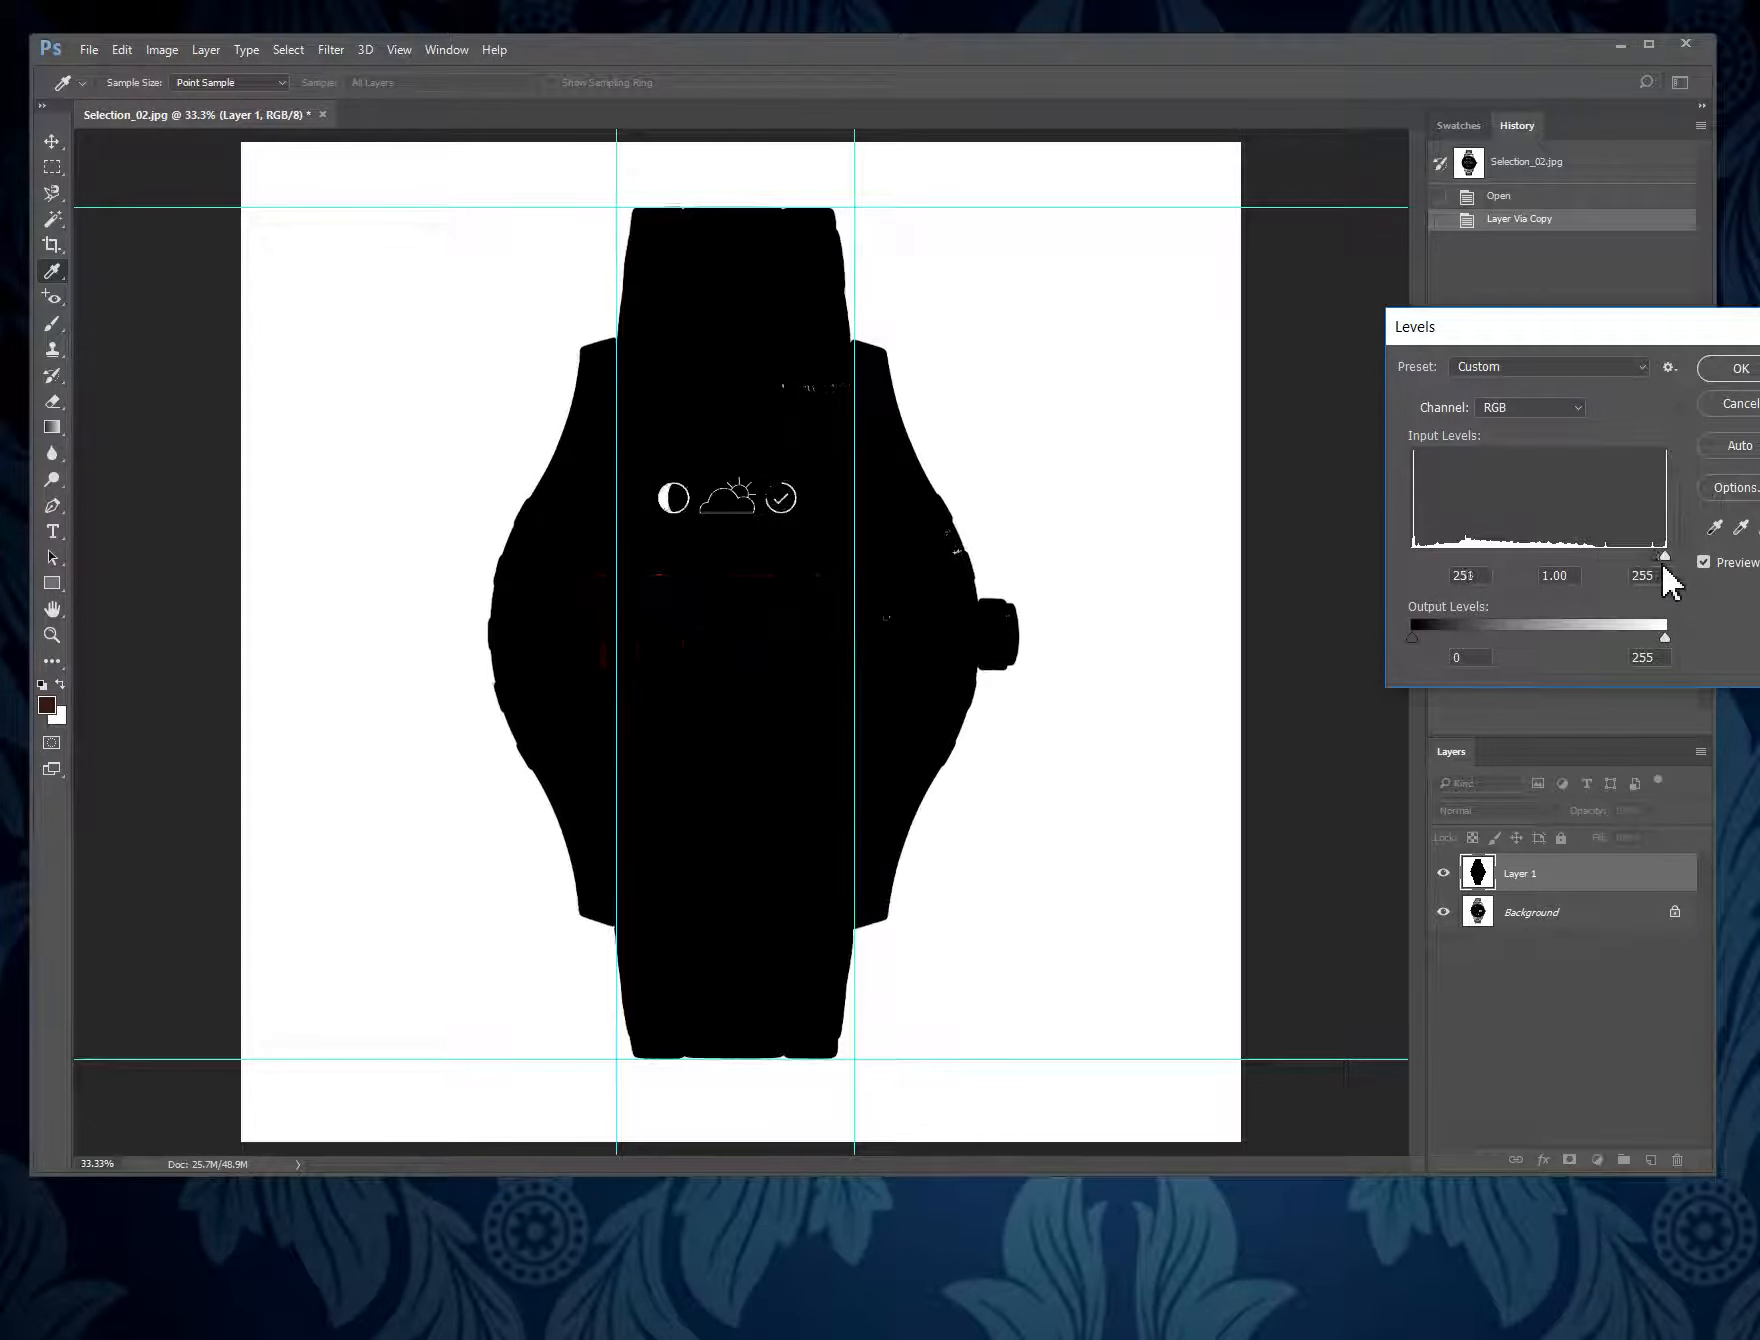
left_click(1745, 369)
- Select the watch silhouette by inverting a Magic Wand selection of the white background, and delete the silhouette layer
key("w")
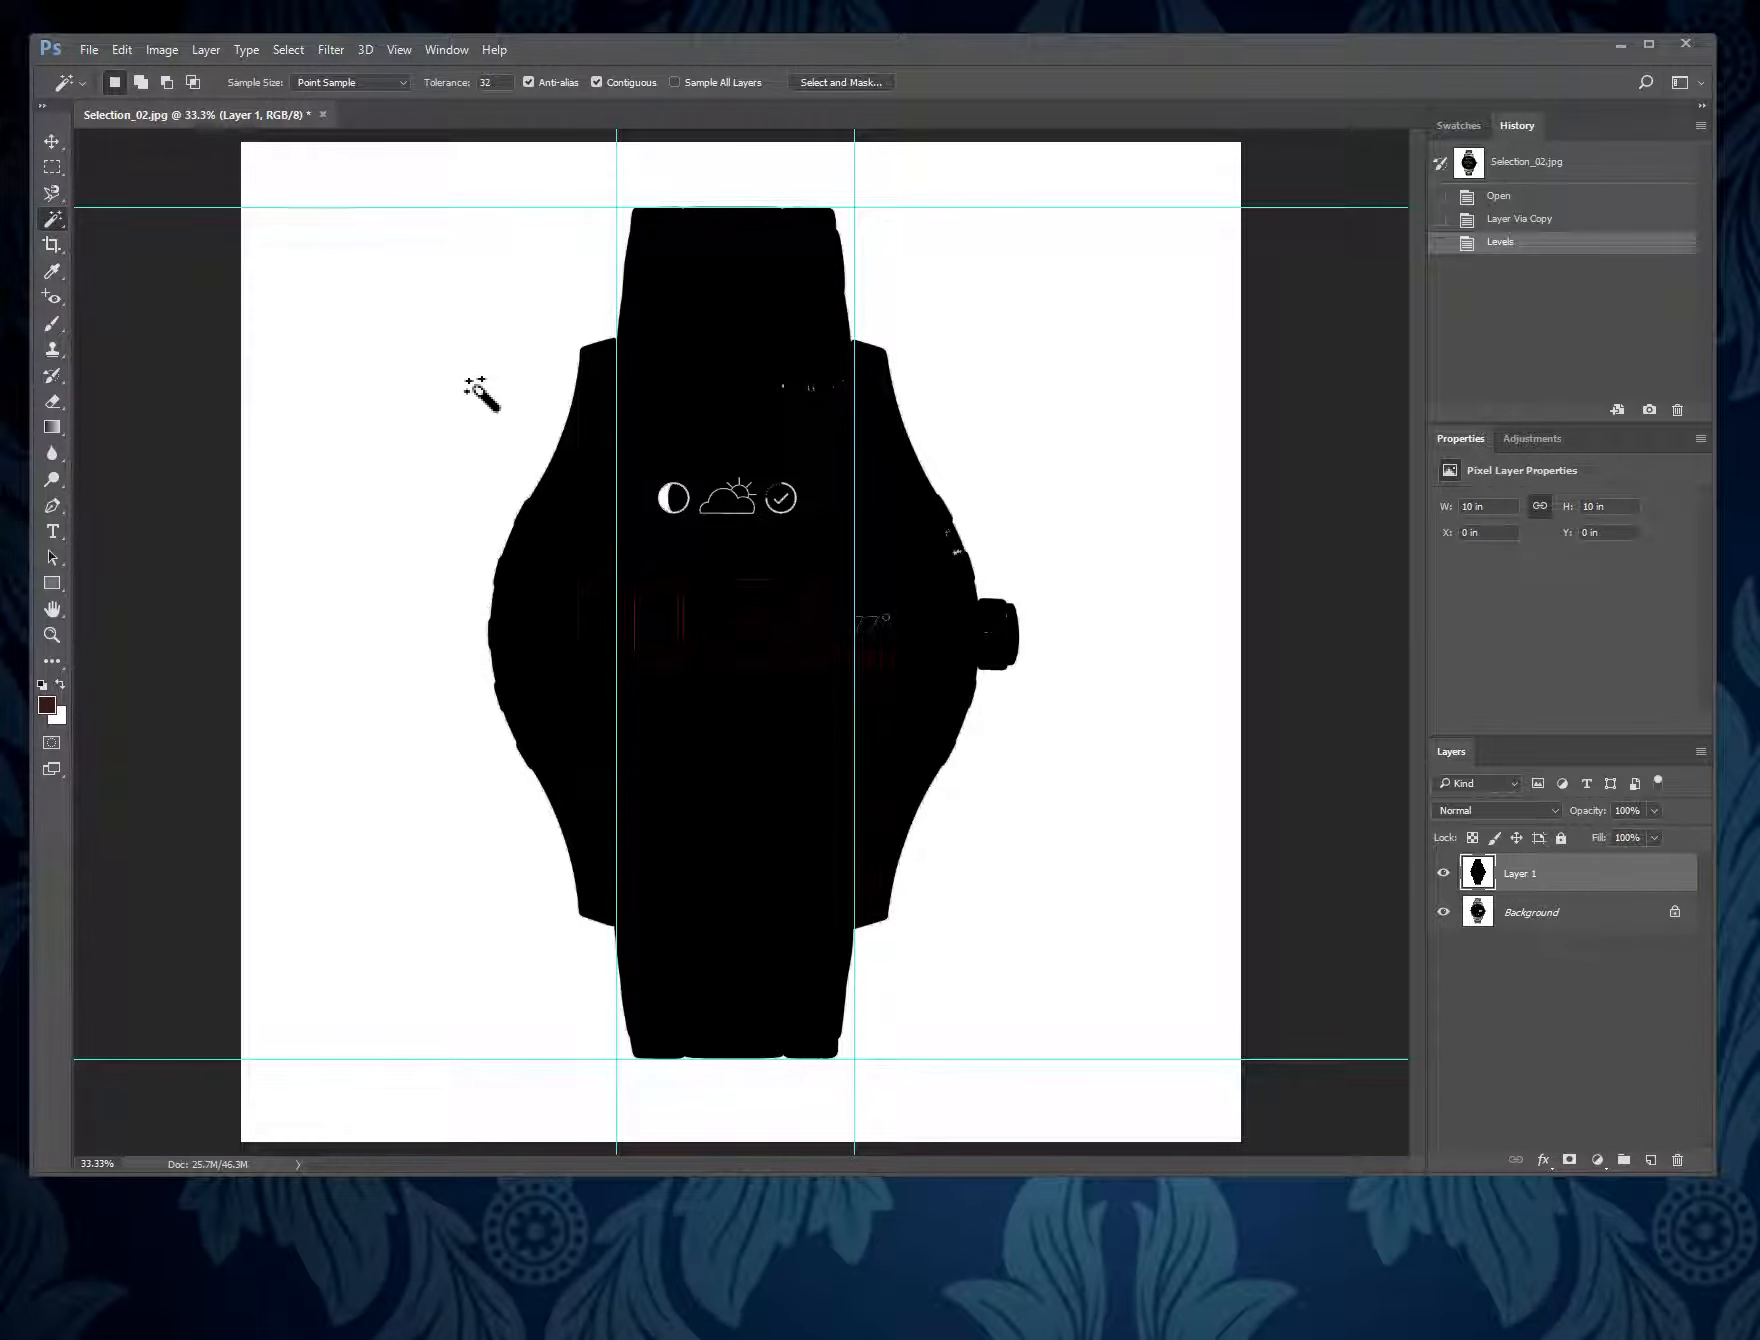
right_click(50, 222)
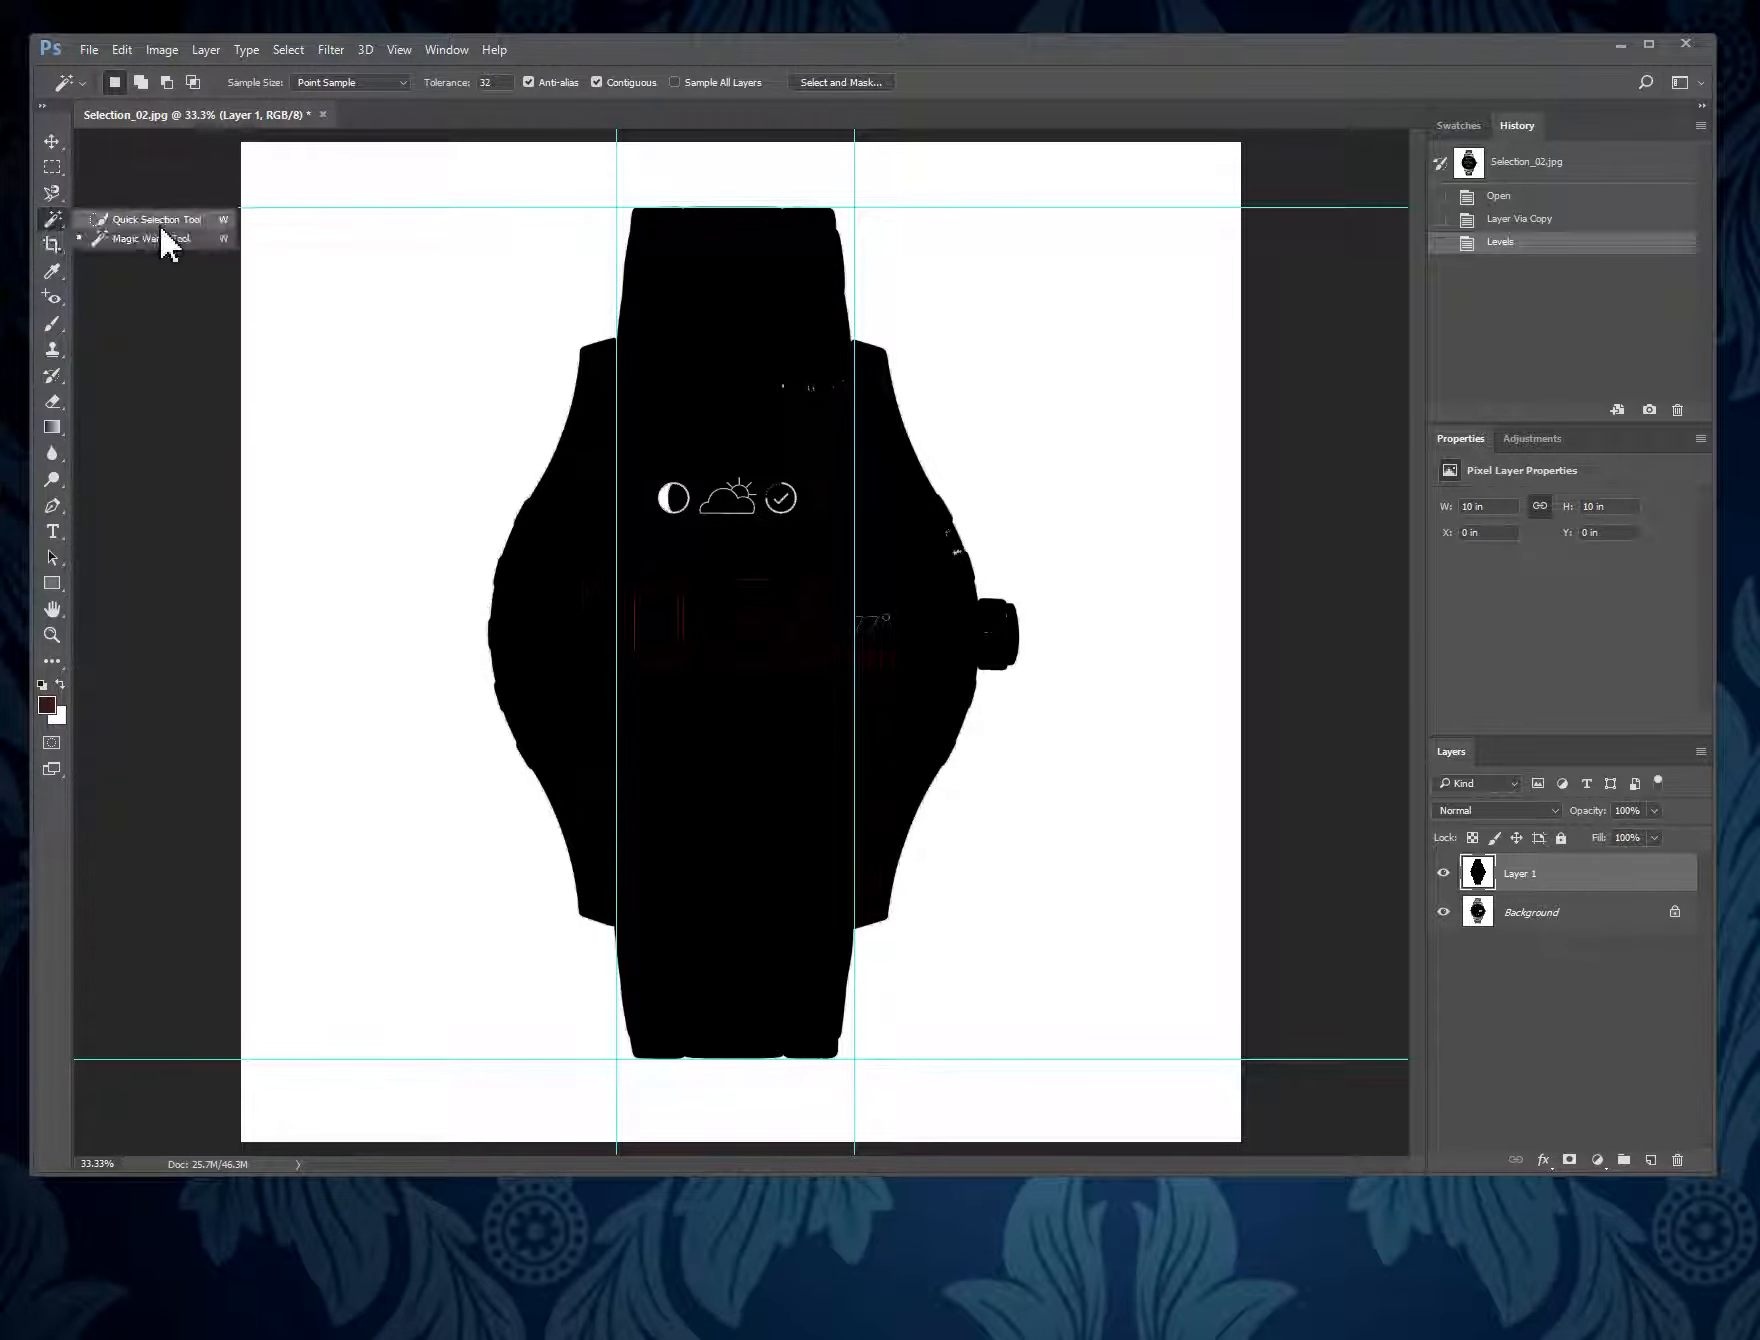
left_click(162, 240)
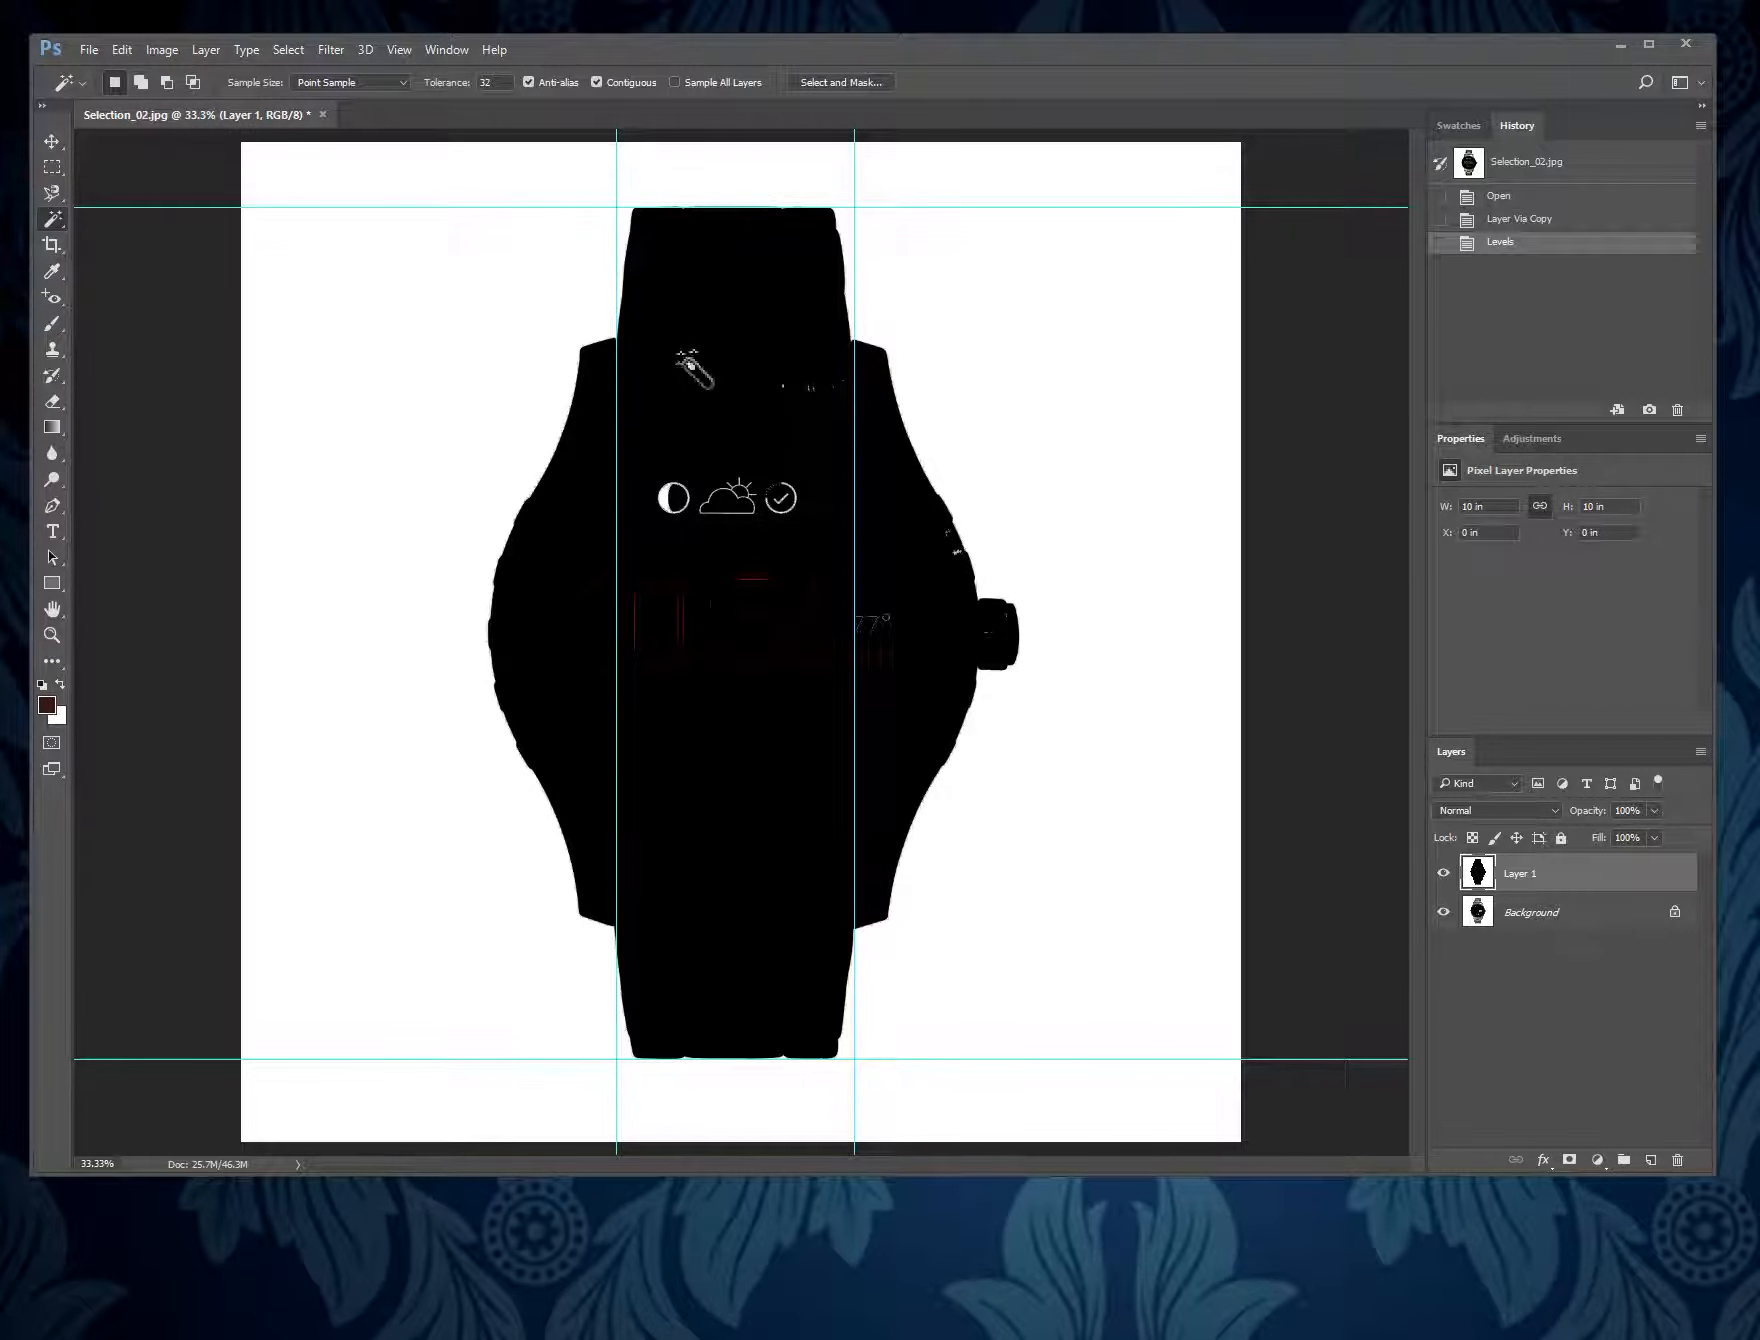
left_click(1040, 414)
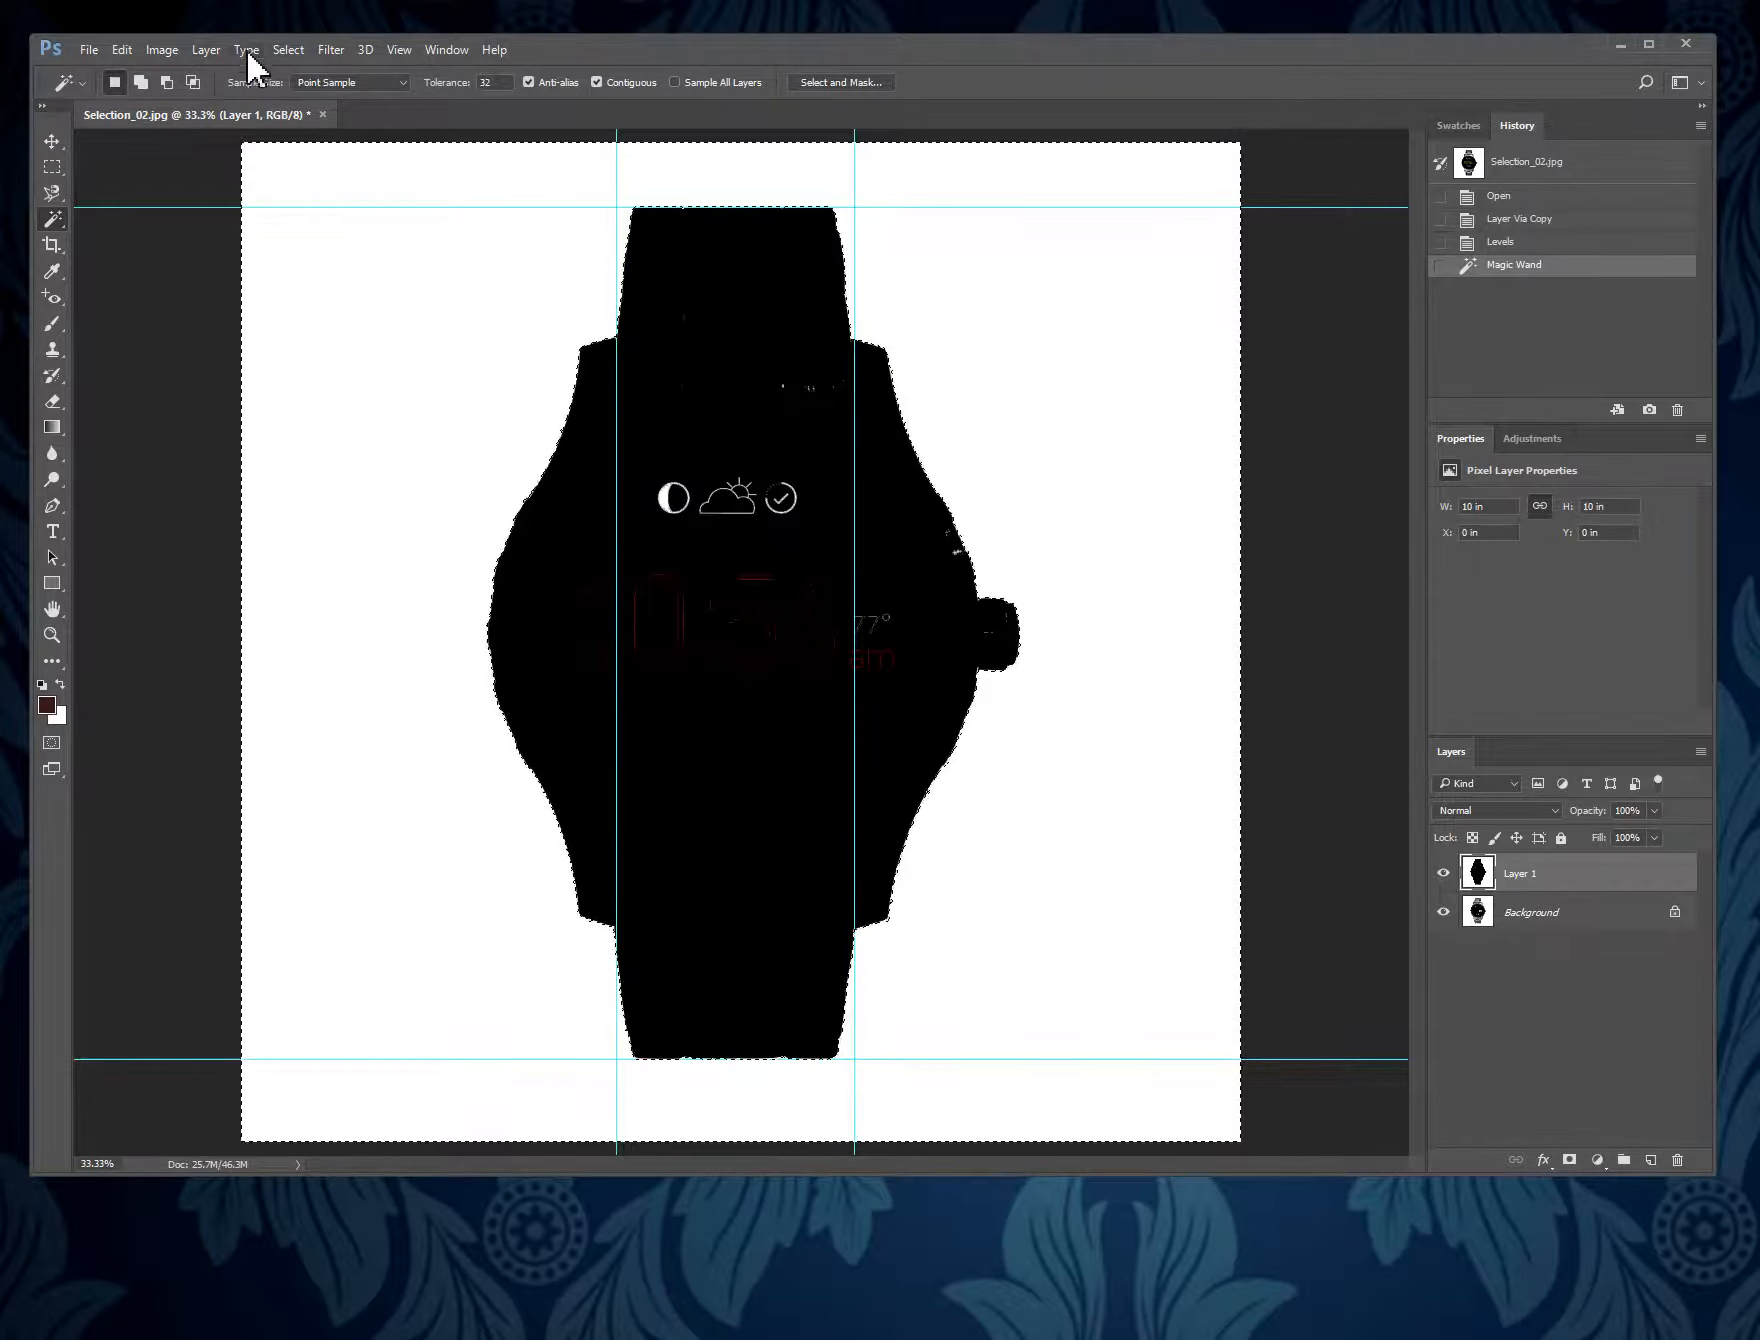
left_click(299, 51)
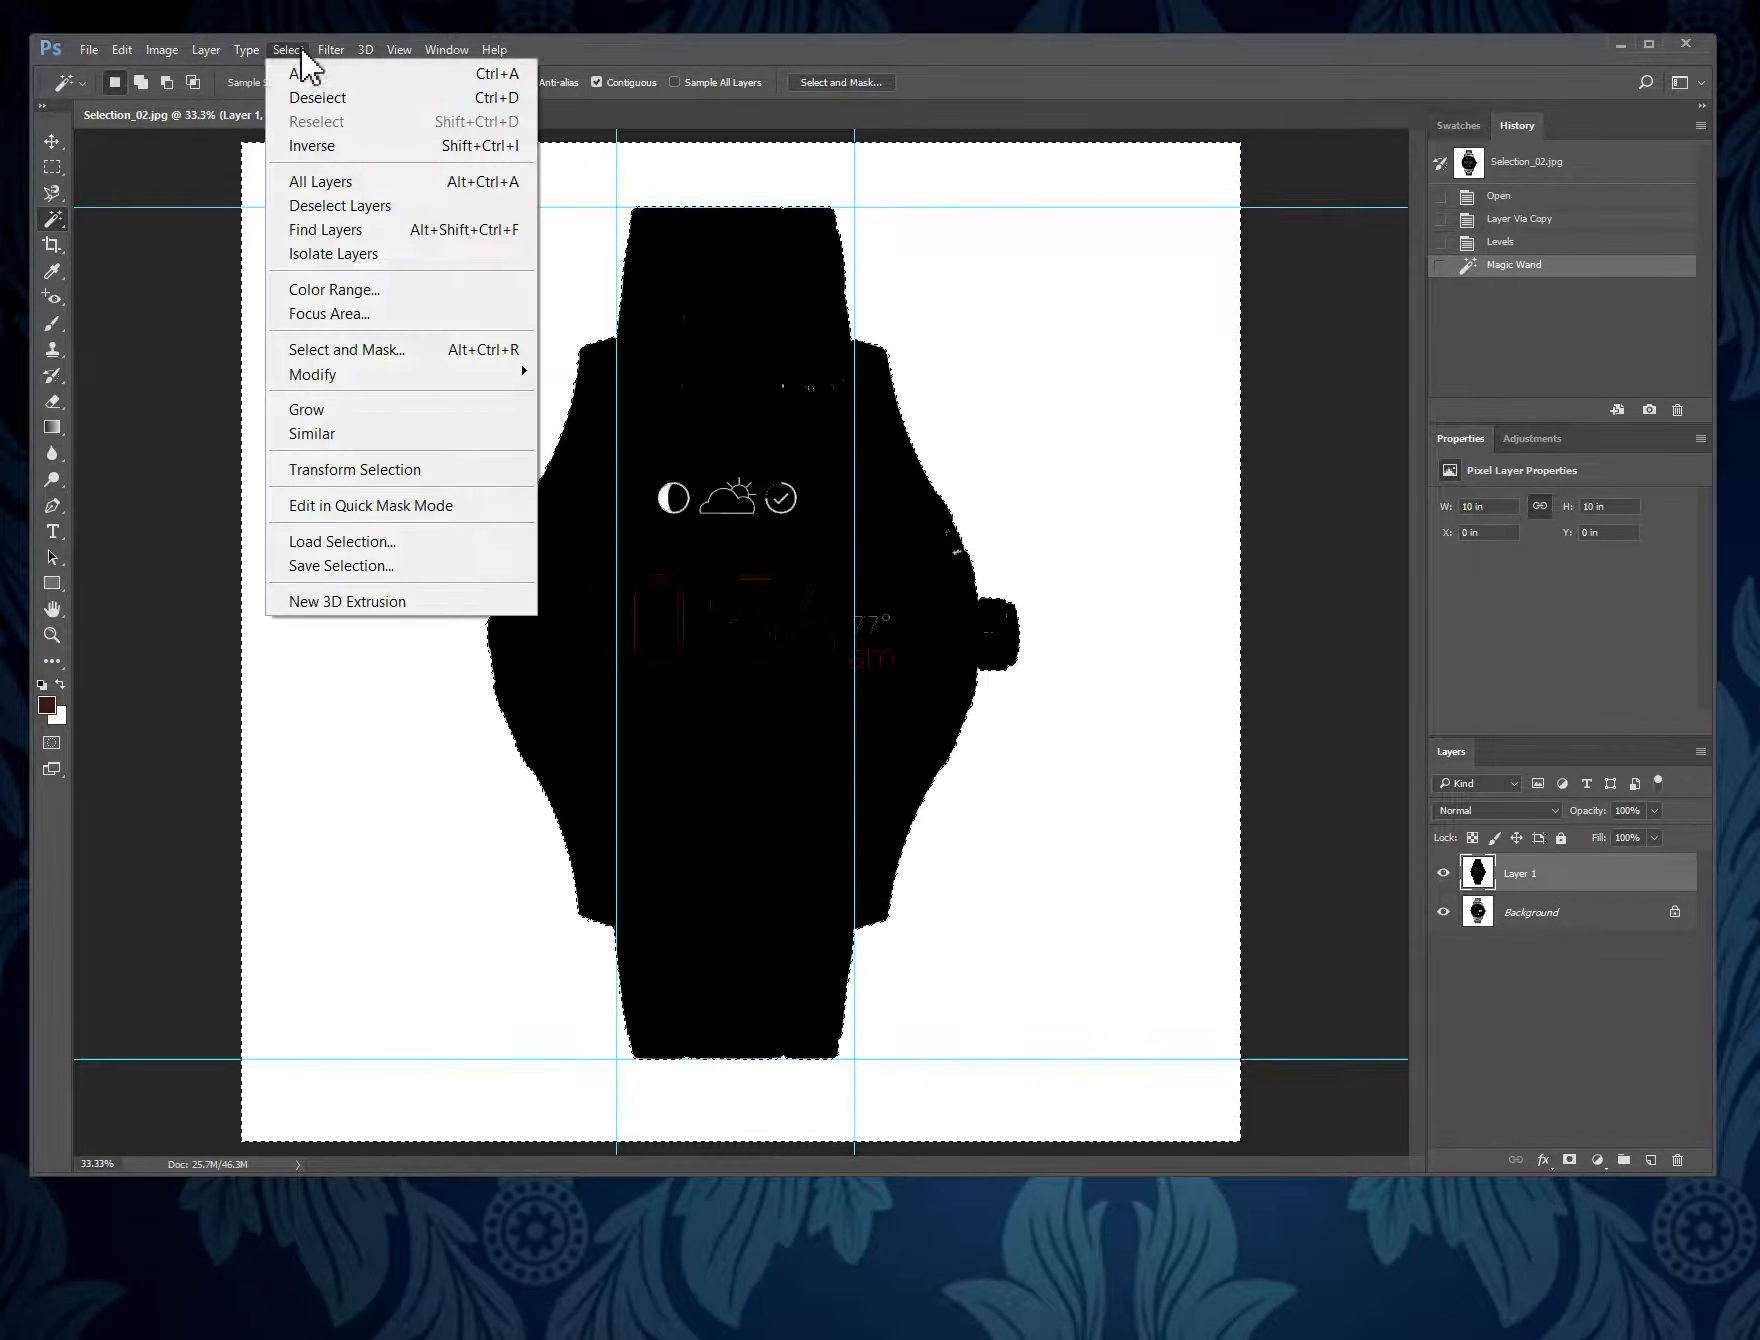
left_click(358, 148)
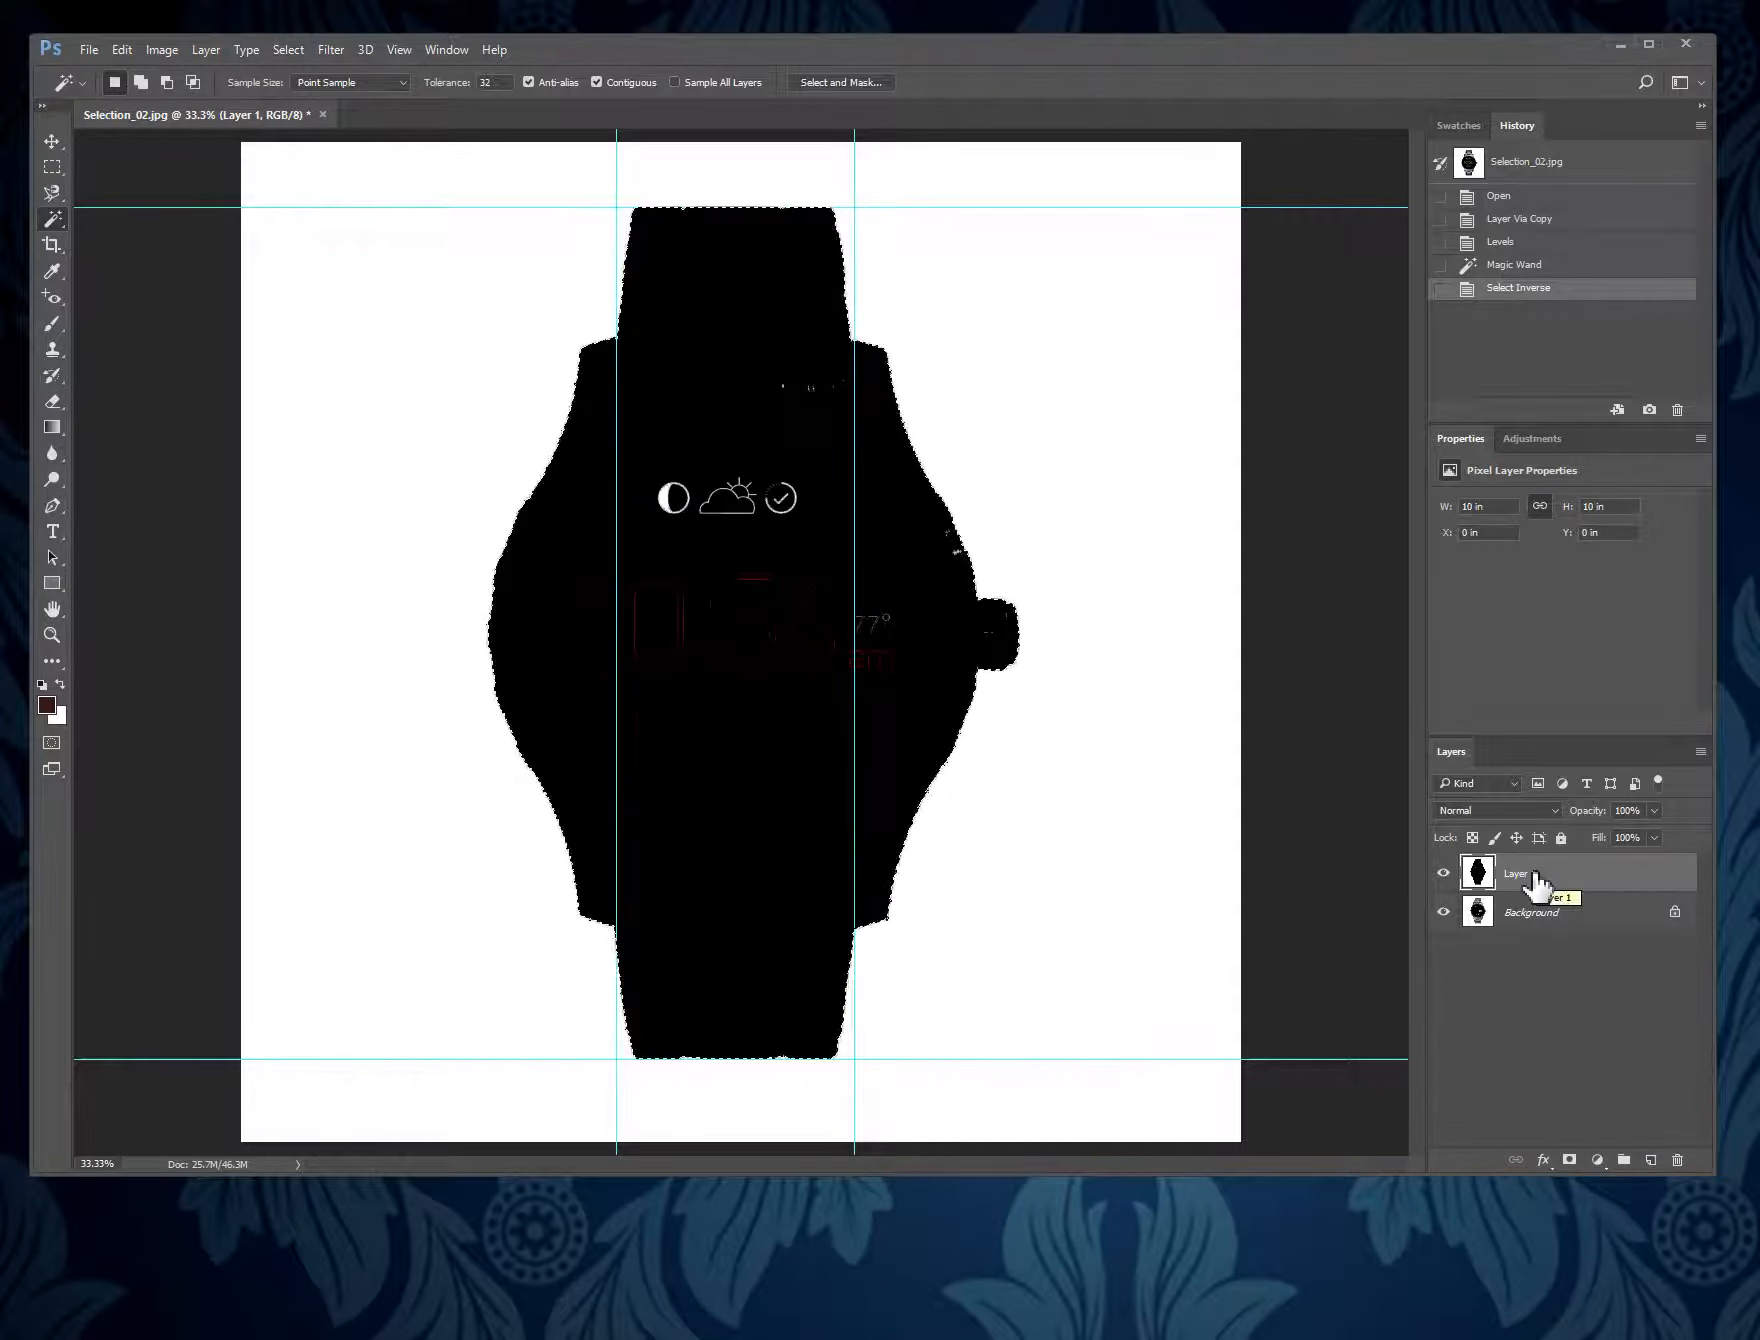
left_click_drag(1533, 880, 1680, 1162)
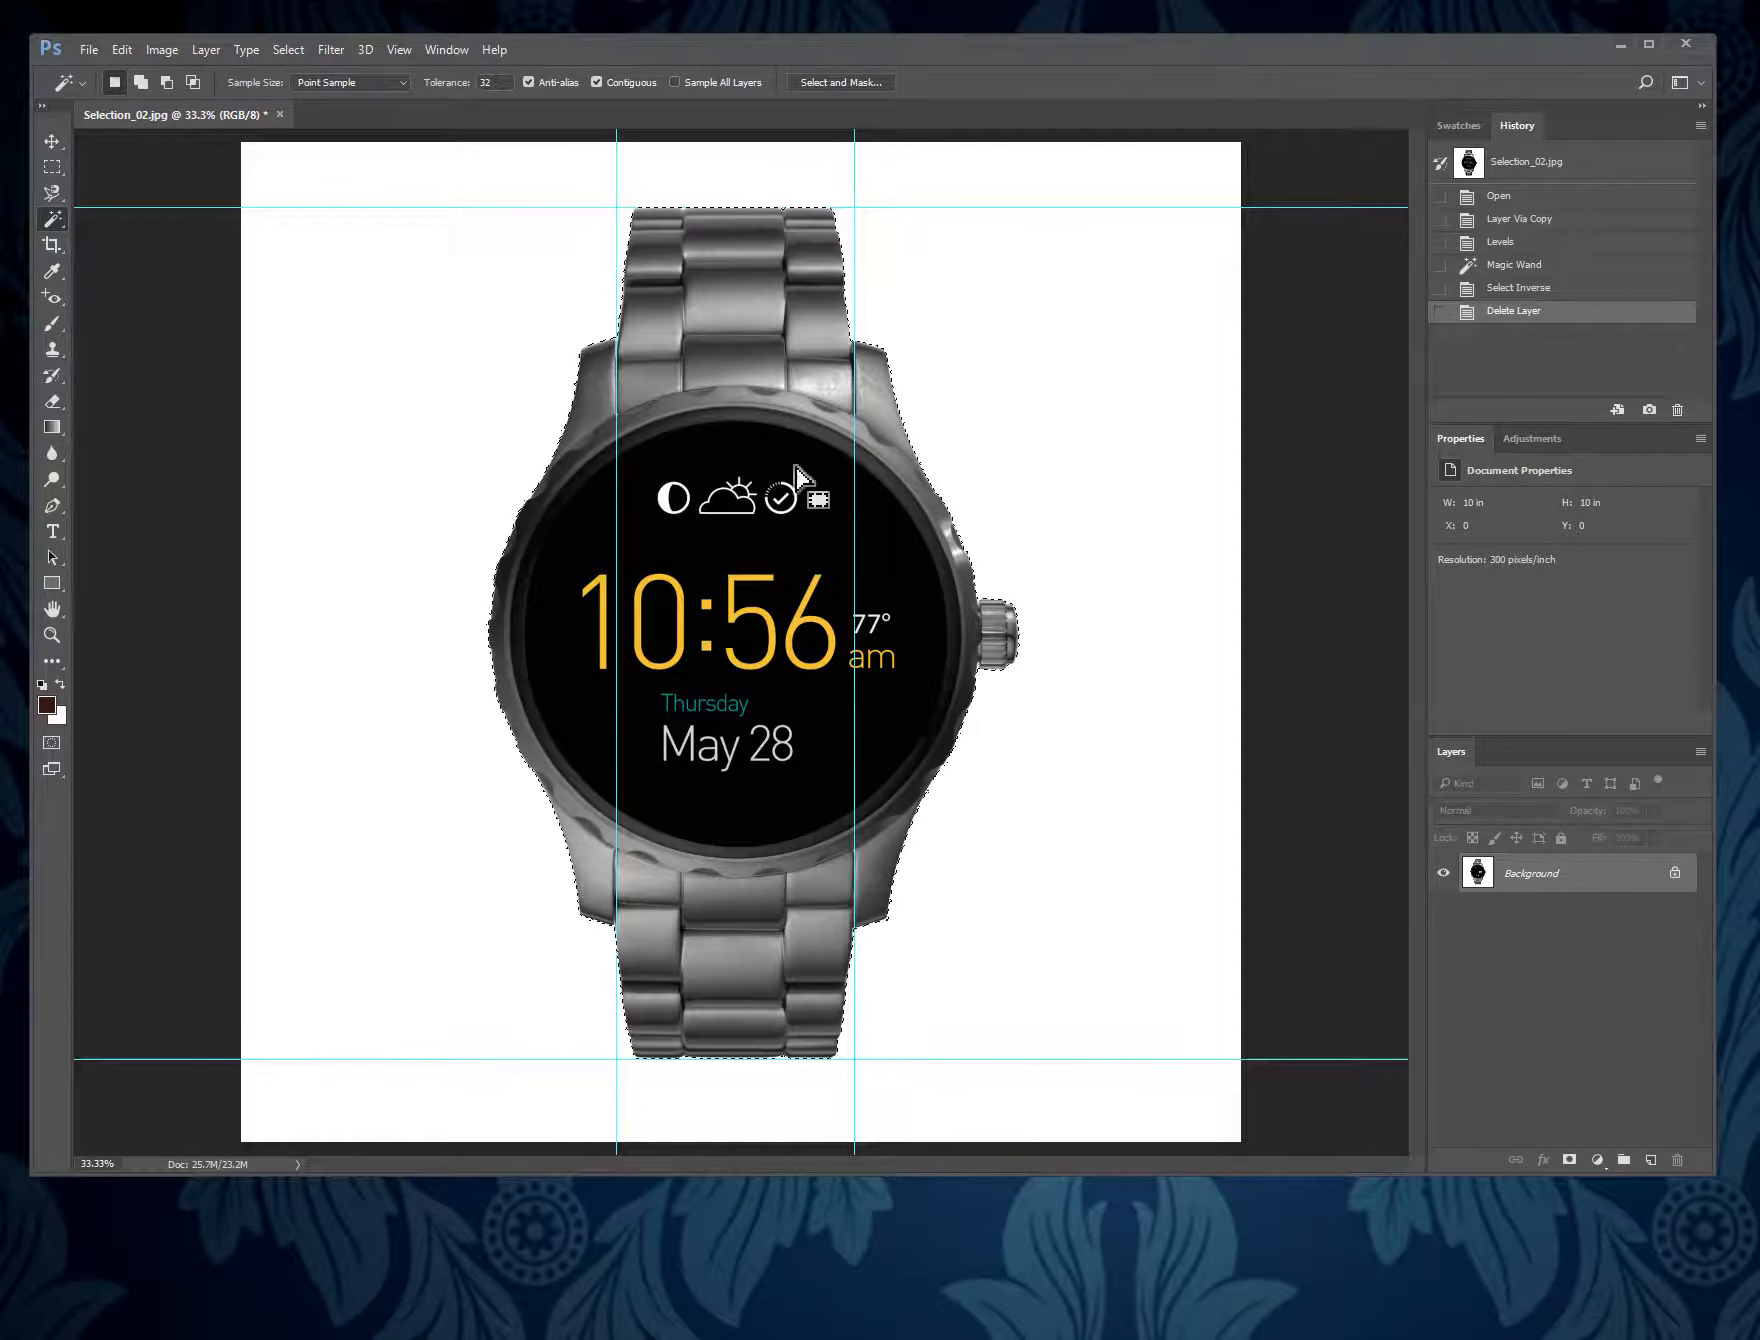
- Refine the watch selection in Select and Mask with Smooth at 44 and Shift Edge at -100%
left_click(862, 83)
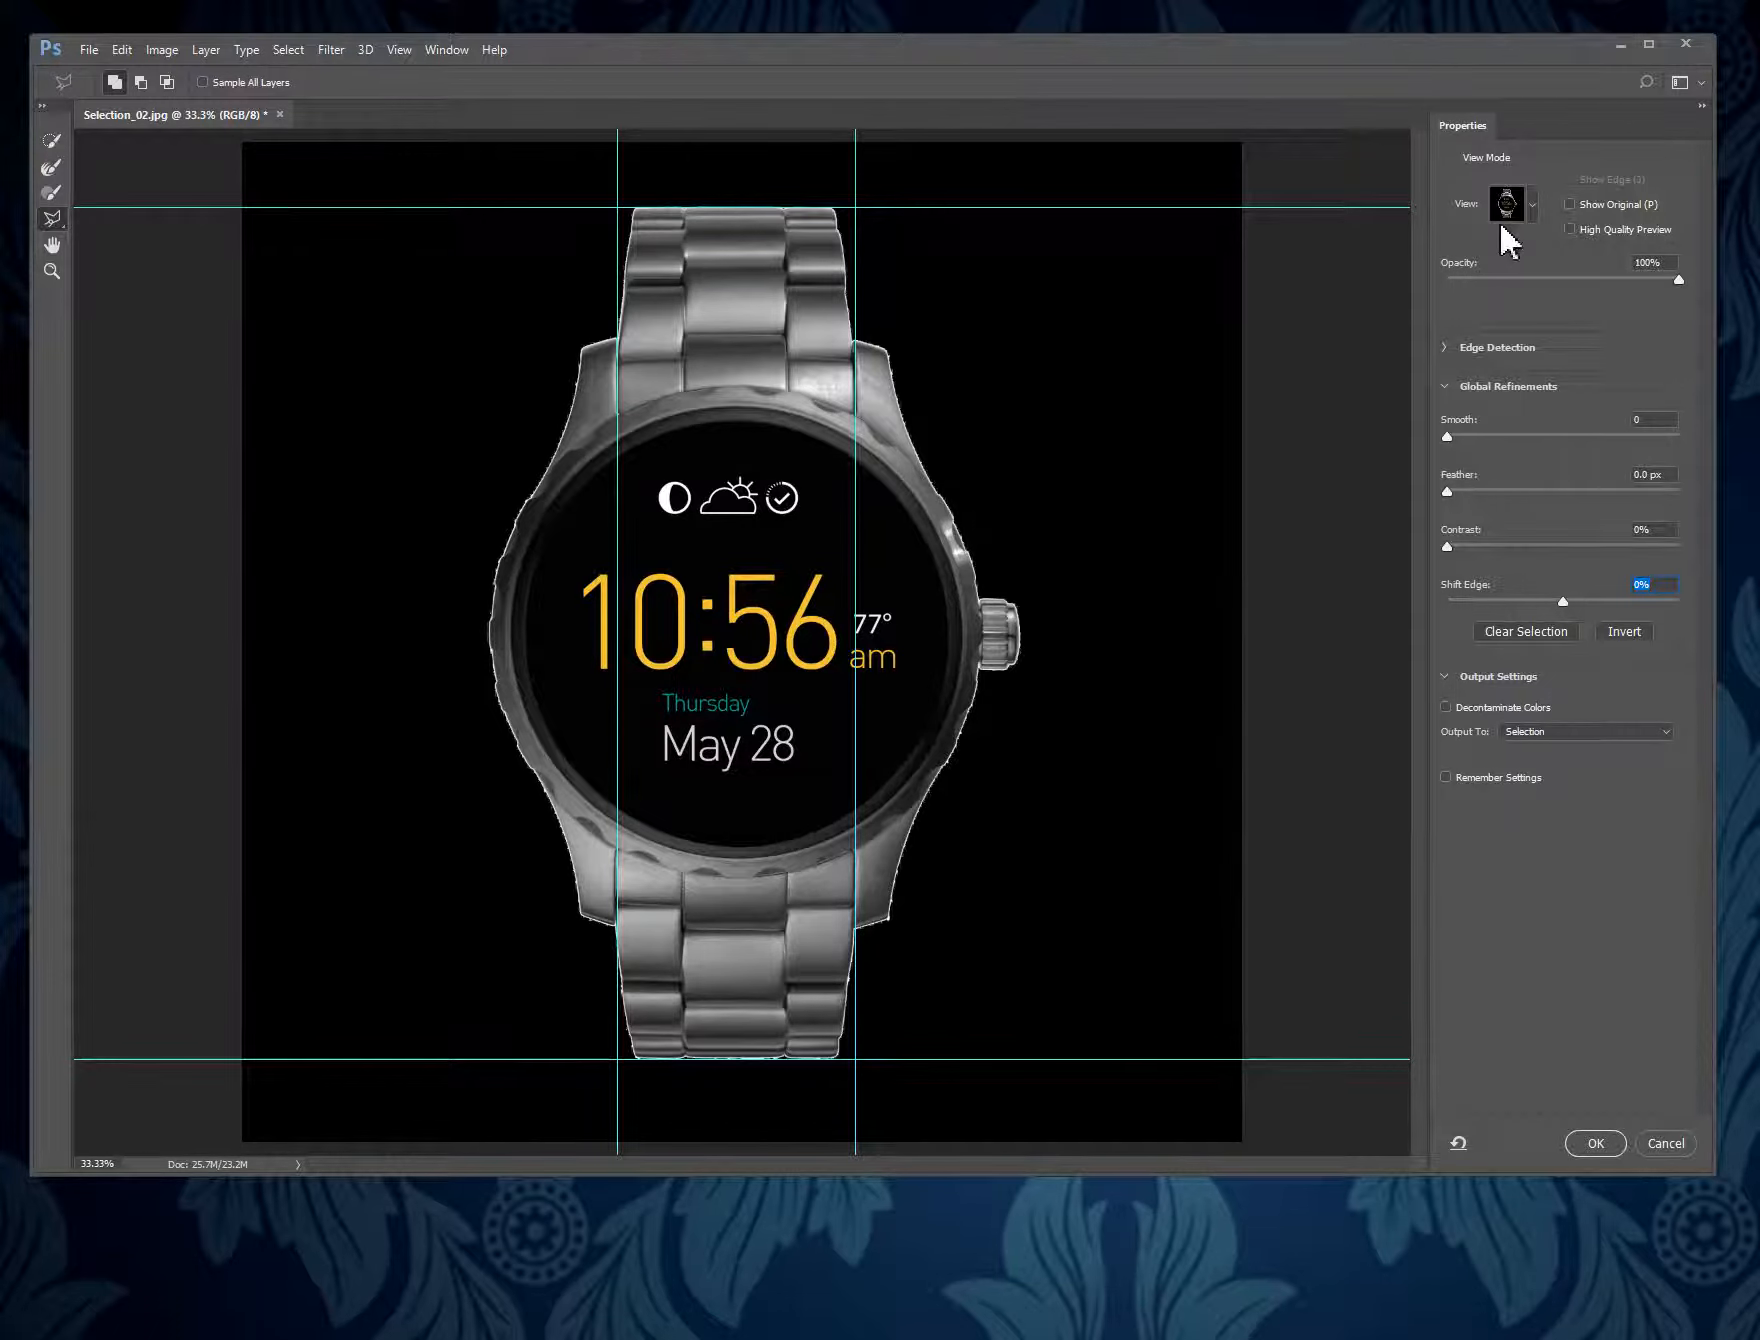
left_click(1532, 205)
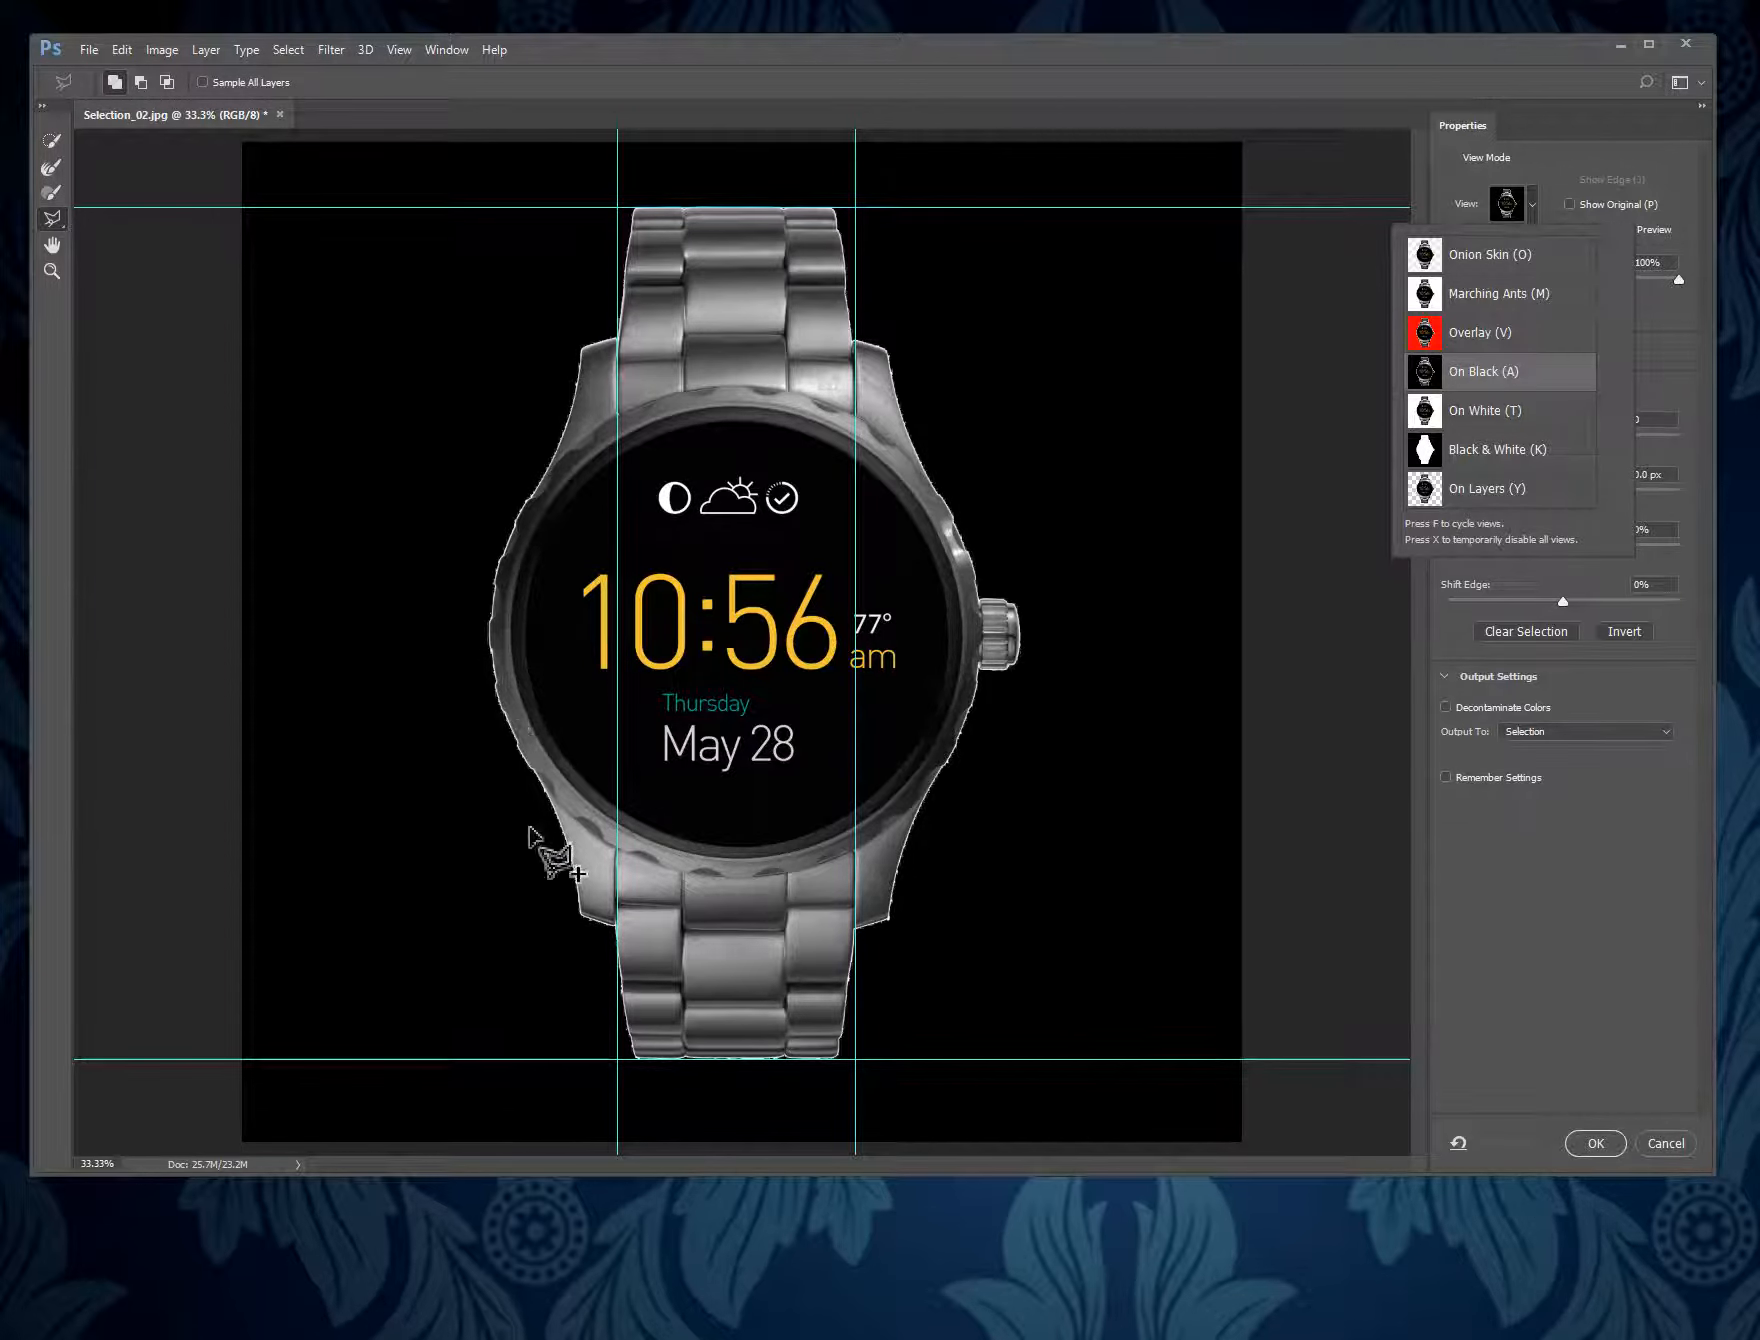
left_click(1584, 836)
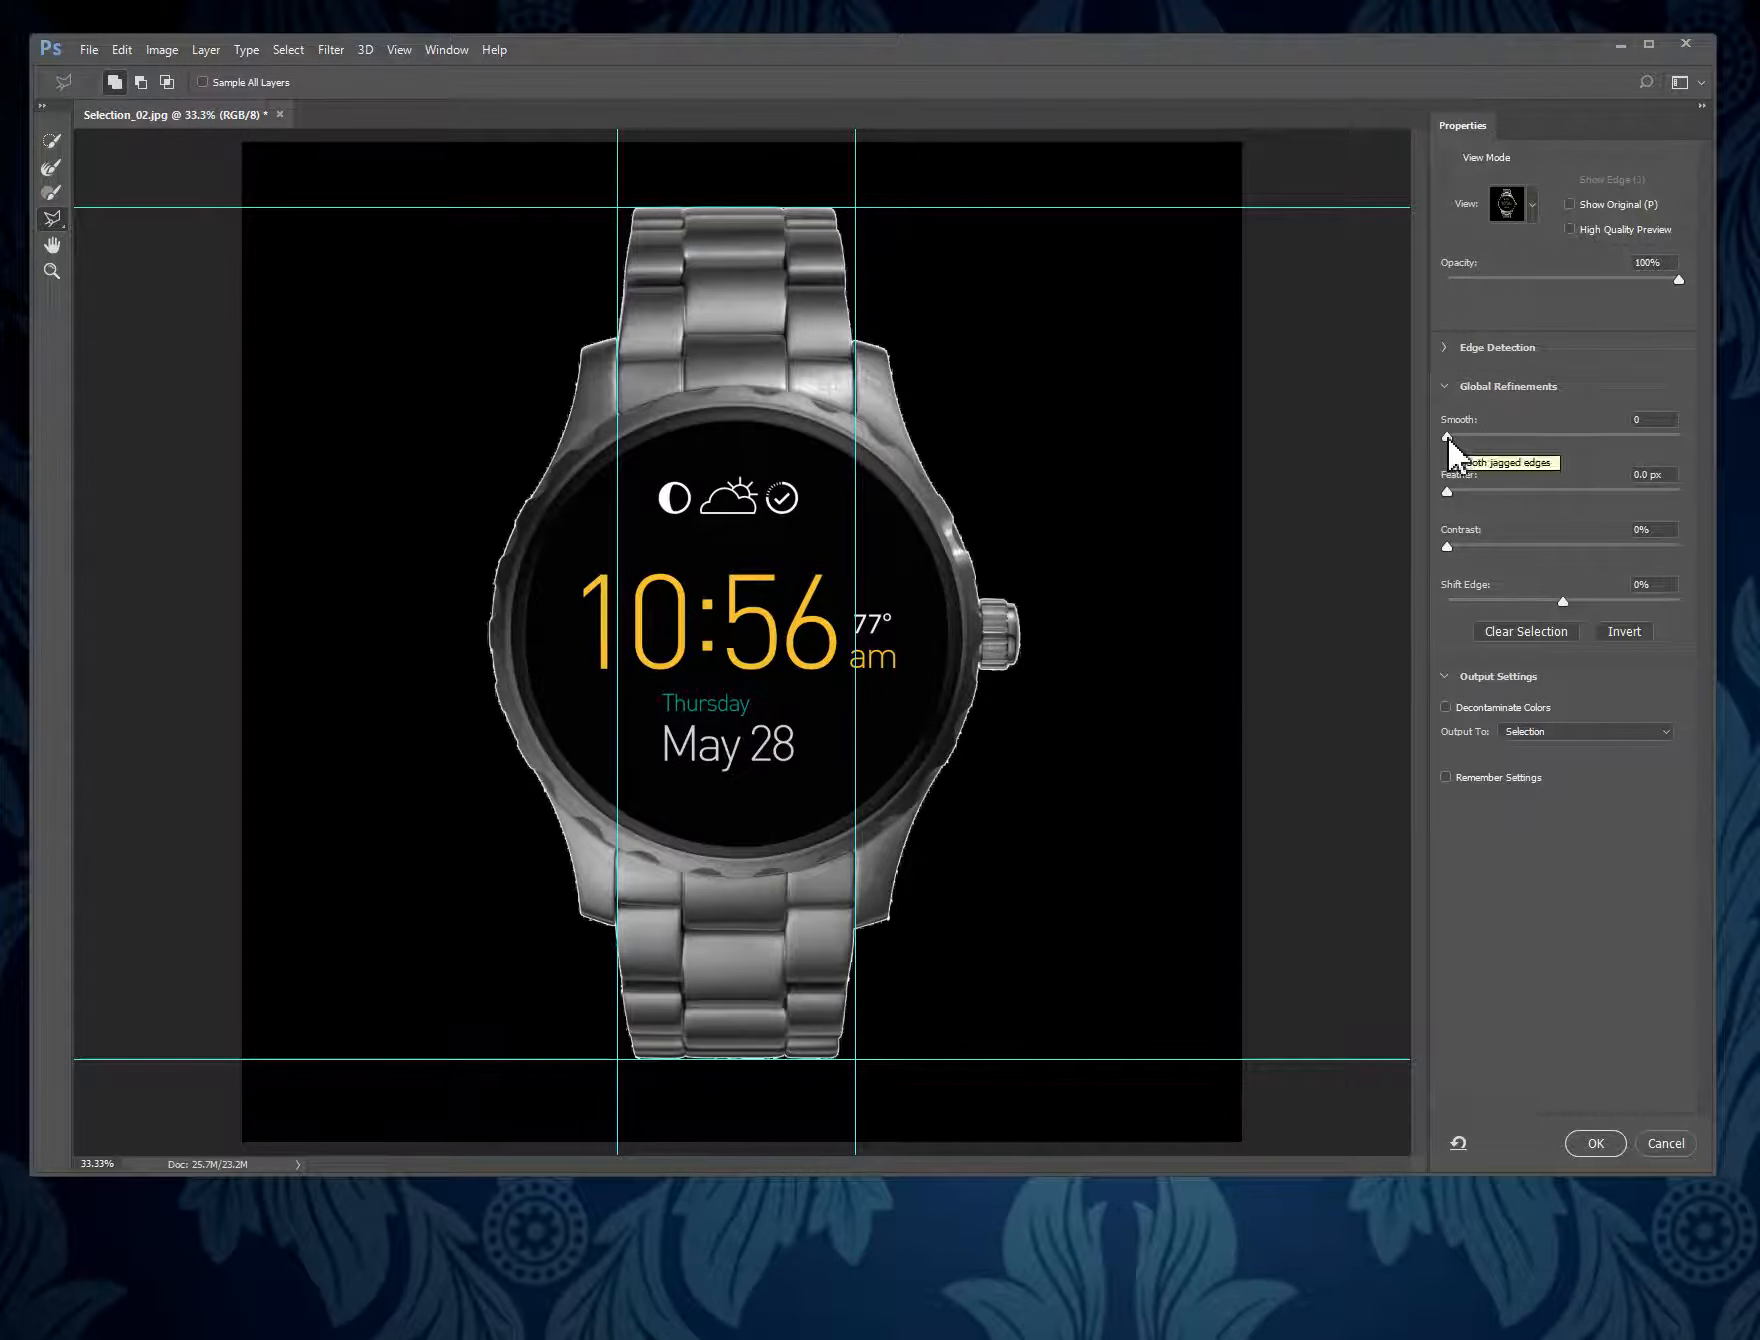
left_click_drag(1448, 440, 1553, 454)
left_click_drag(1562, 598, 1527, 600)
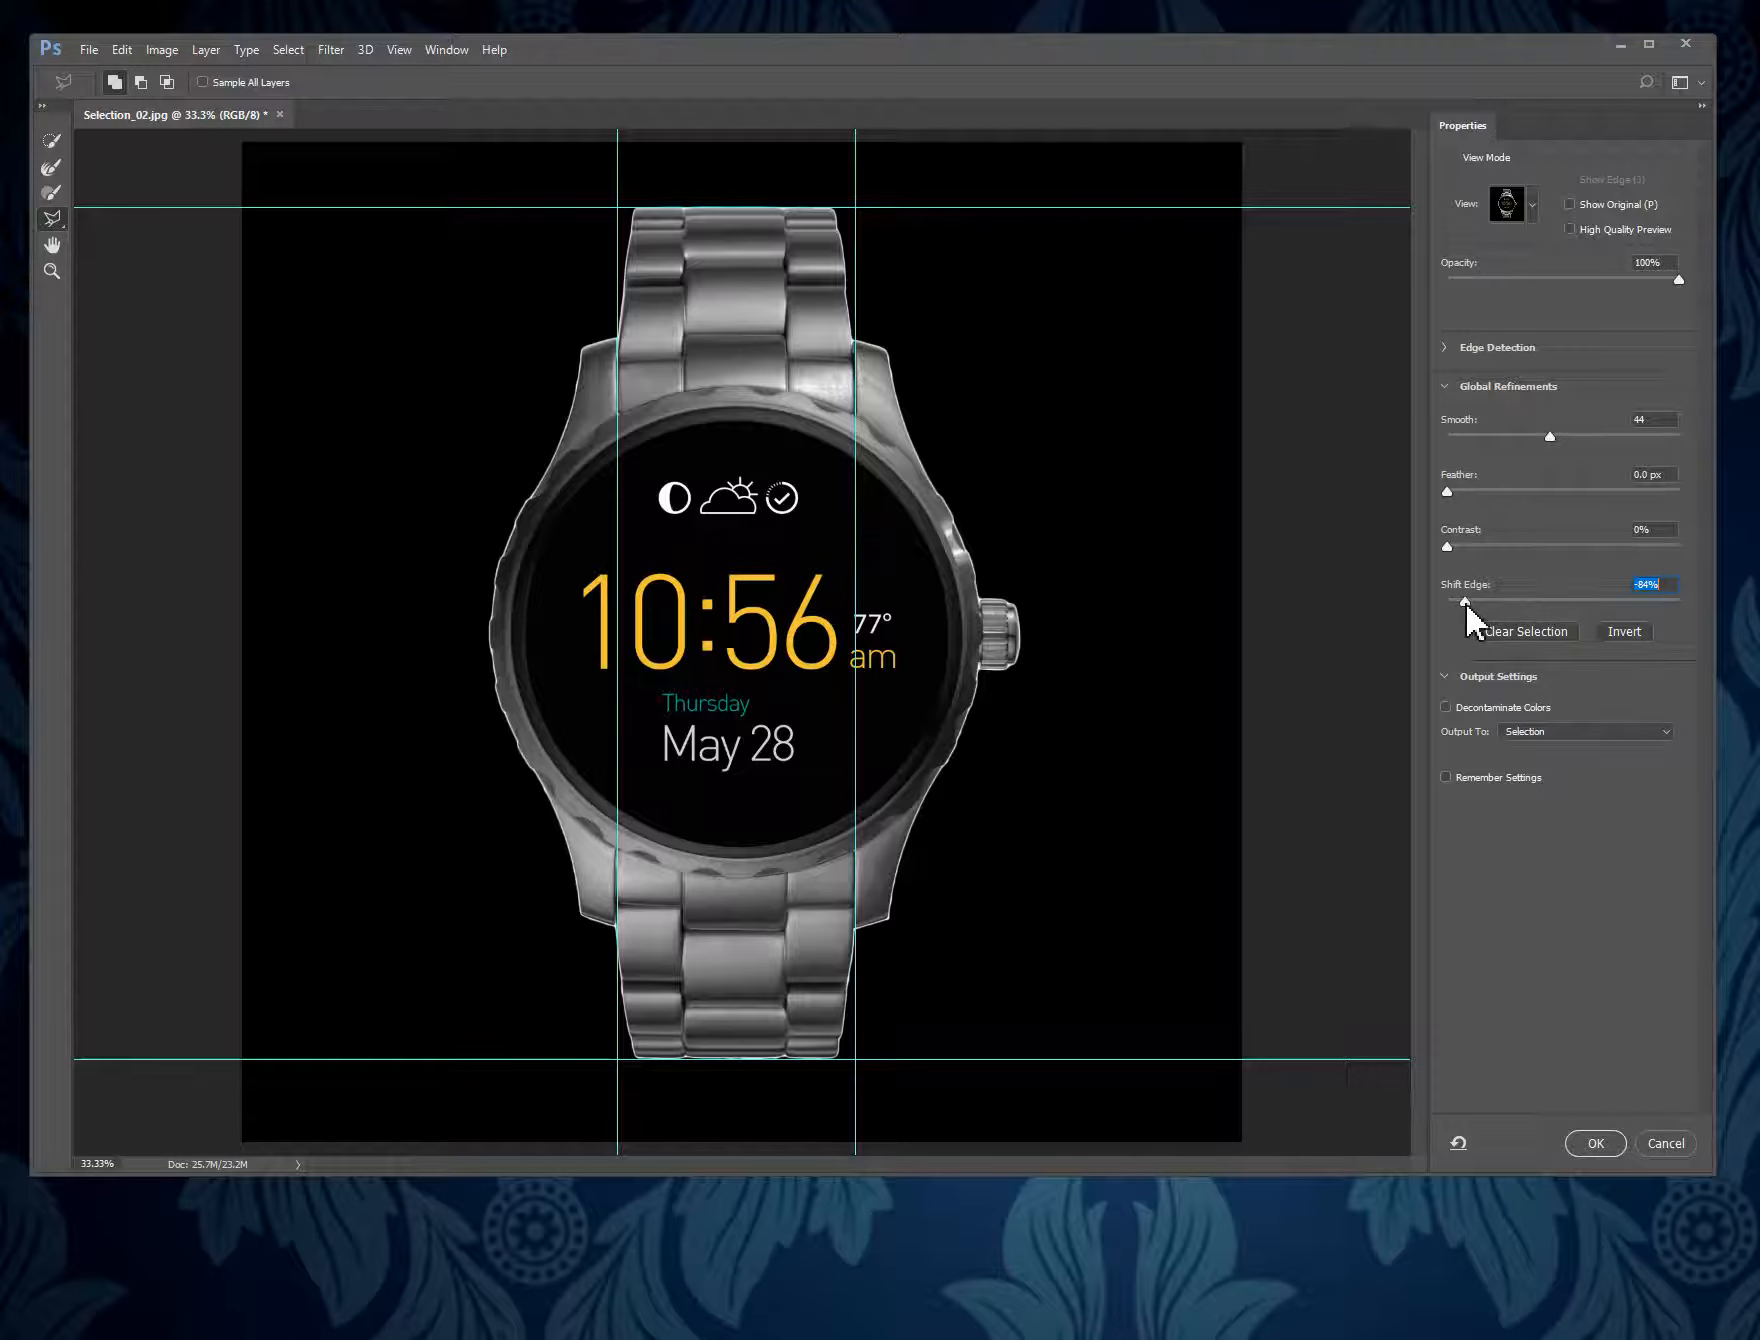
left_click_drag(1466, 601, 1441, 605)
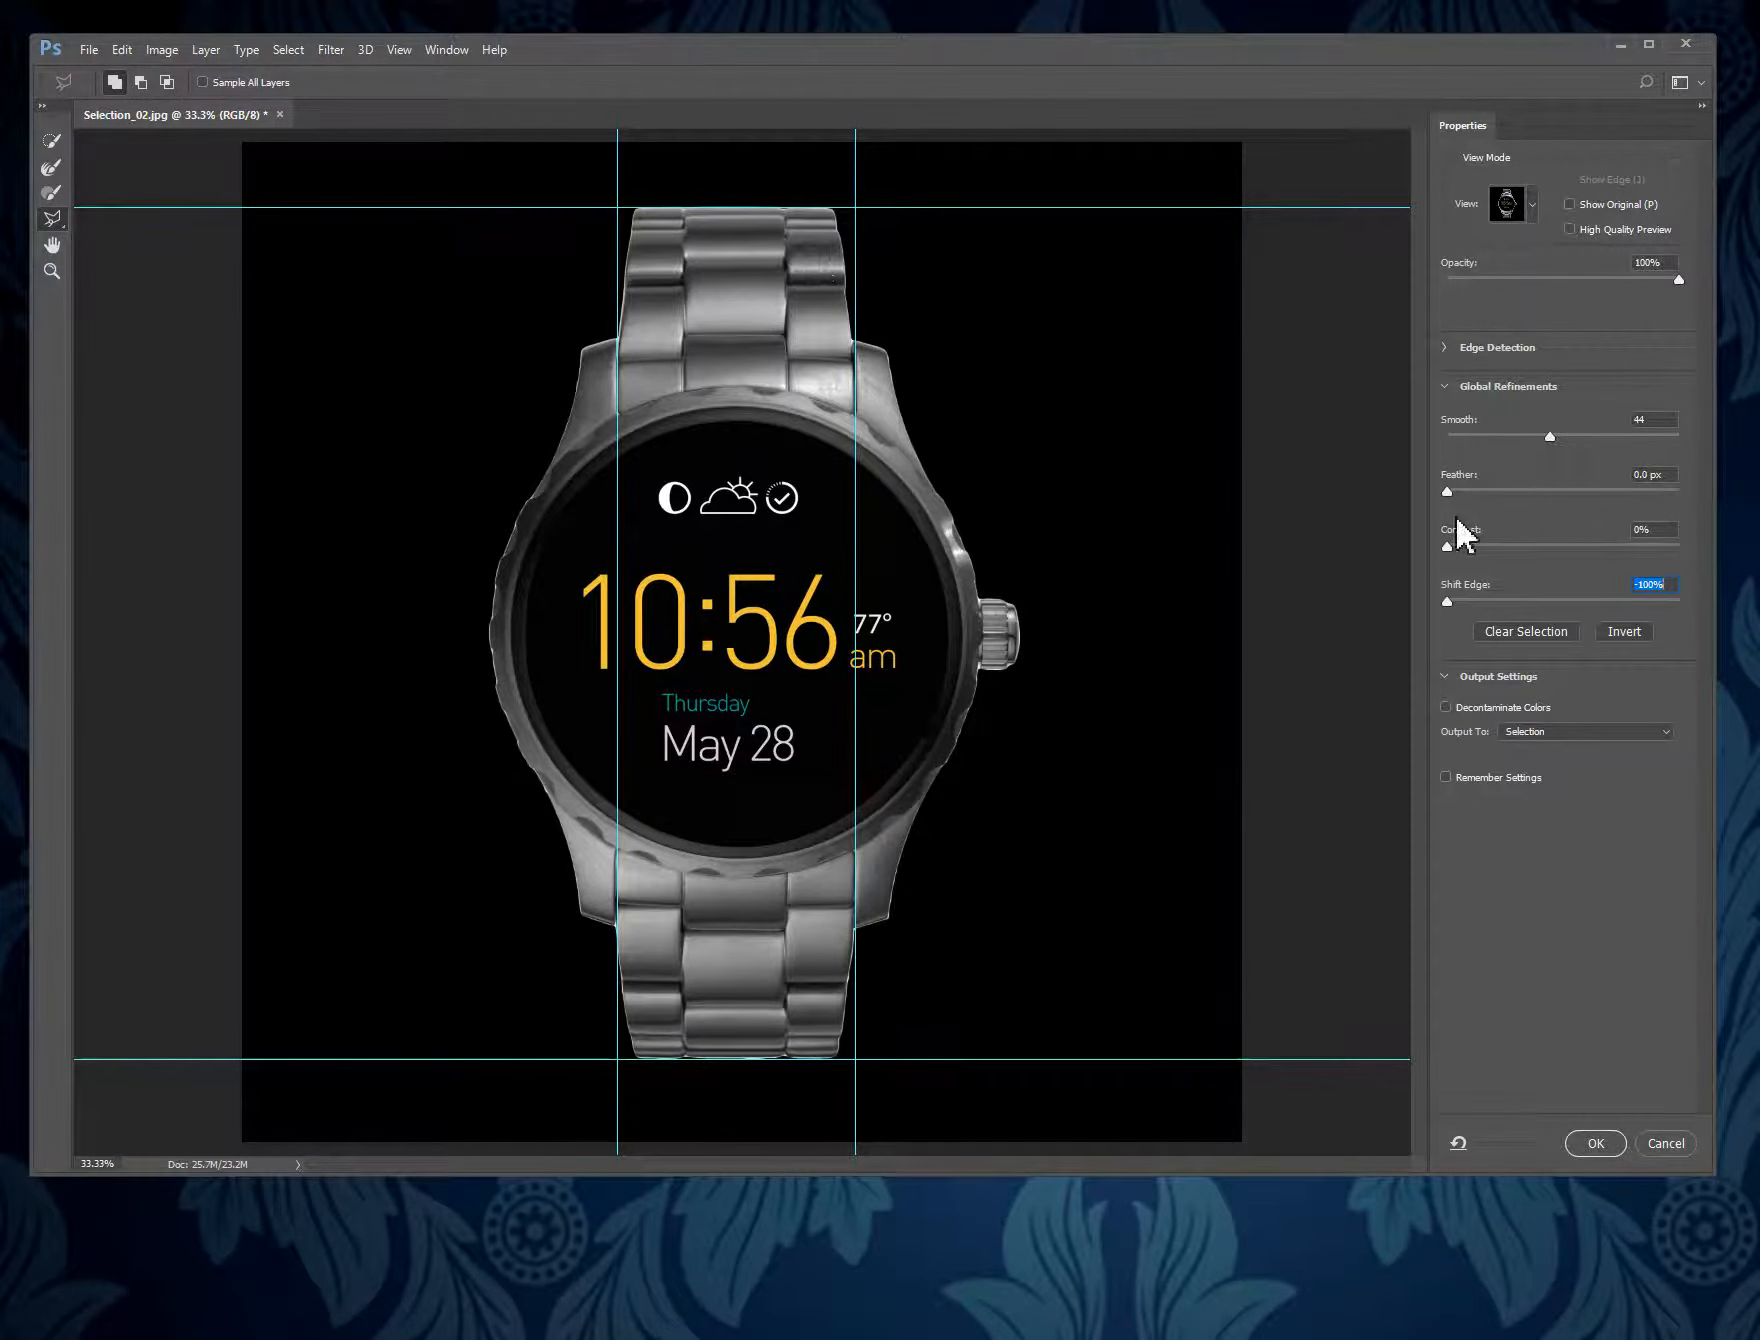
- Feather the watch selection by about 3.8 px and apply the edge refinement
left_click_drag(1446, 488, 1470, 488)
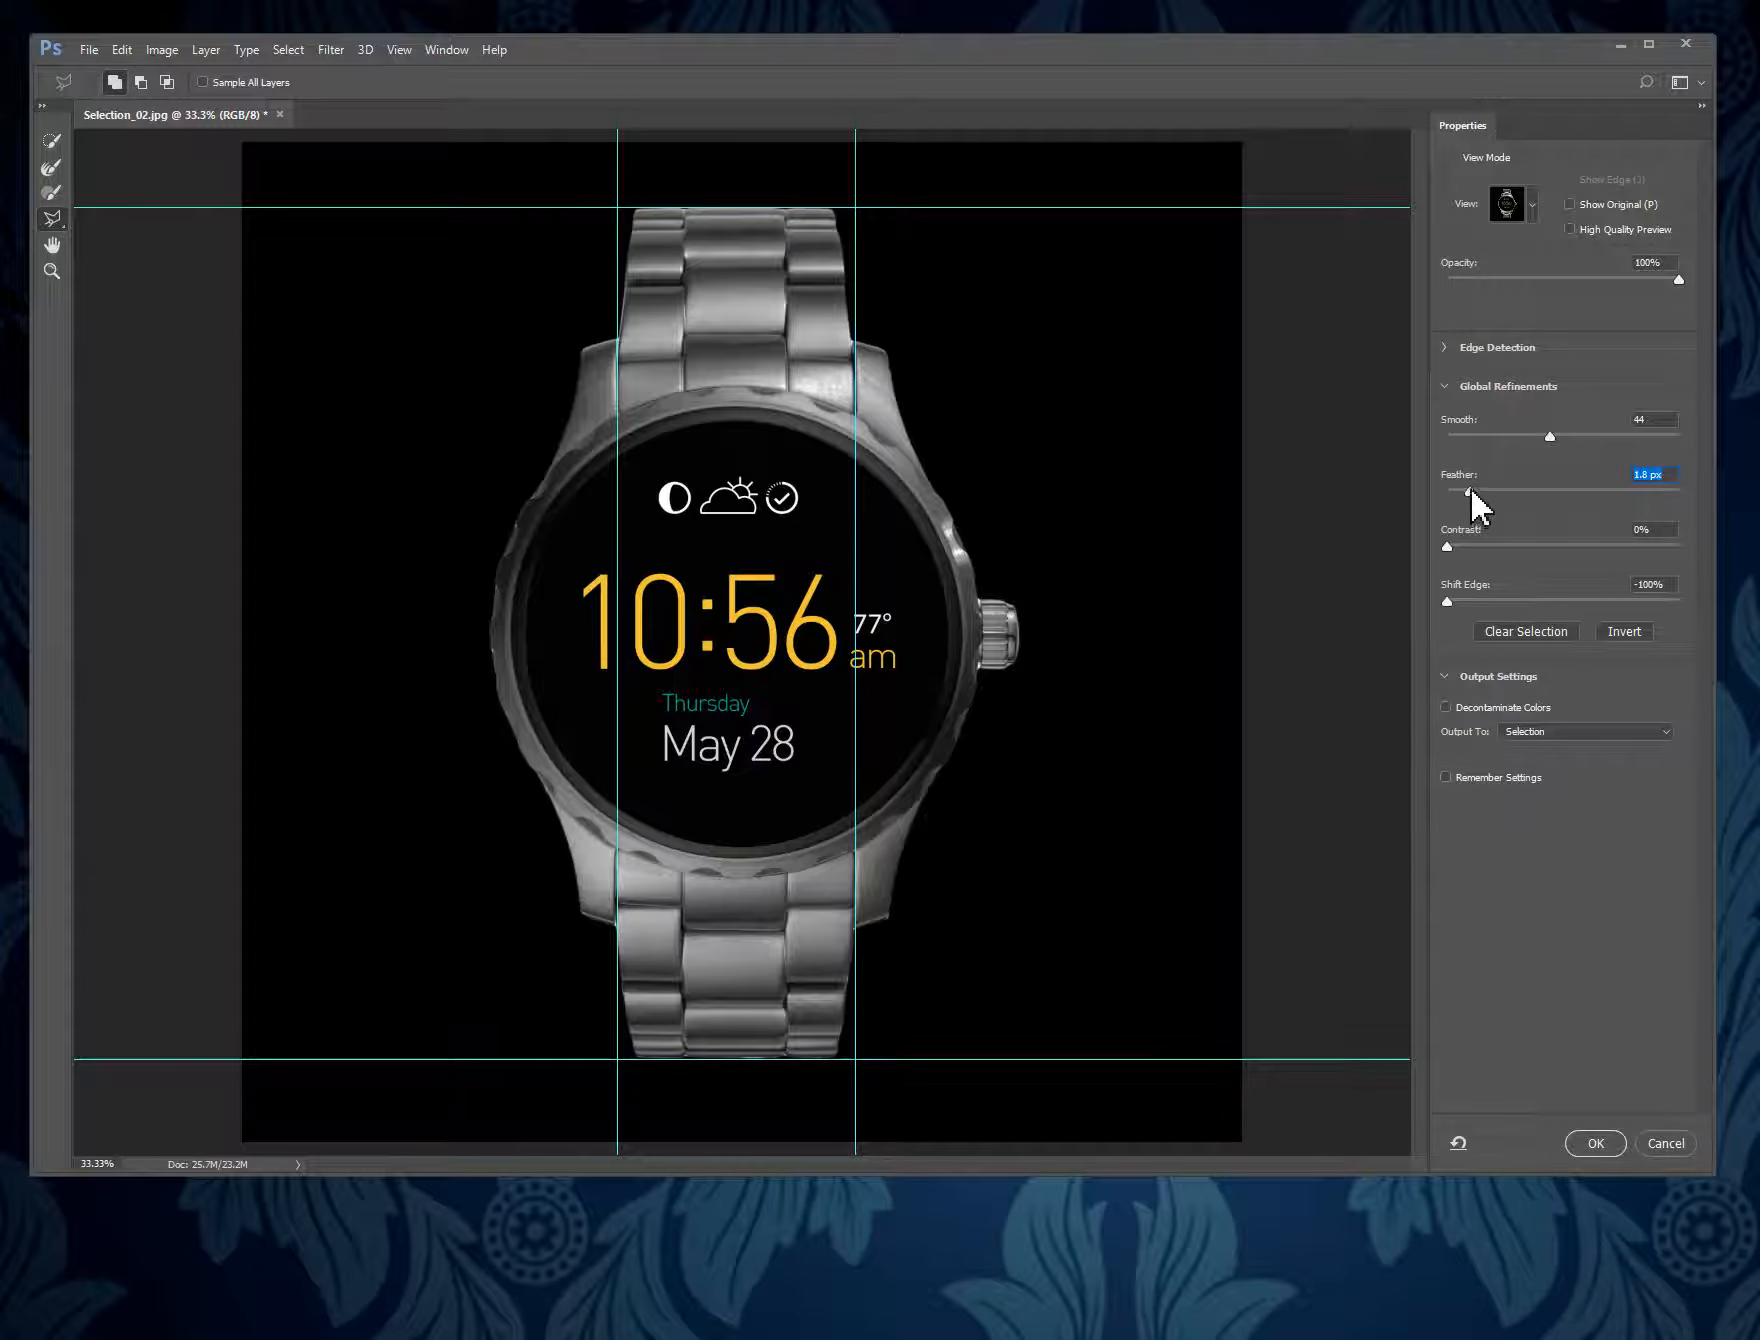
left_click_drag(1471, 489, 1495, 504)
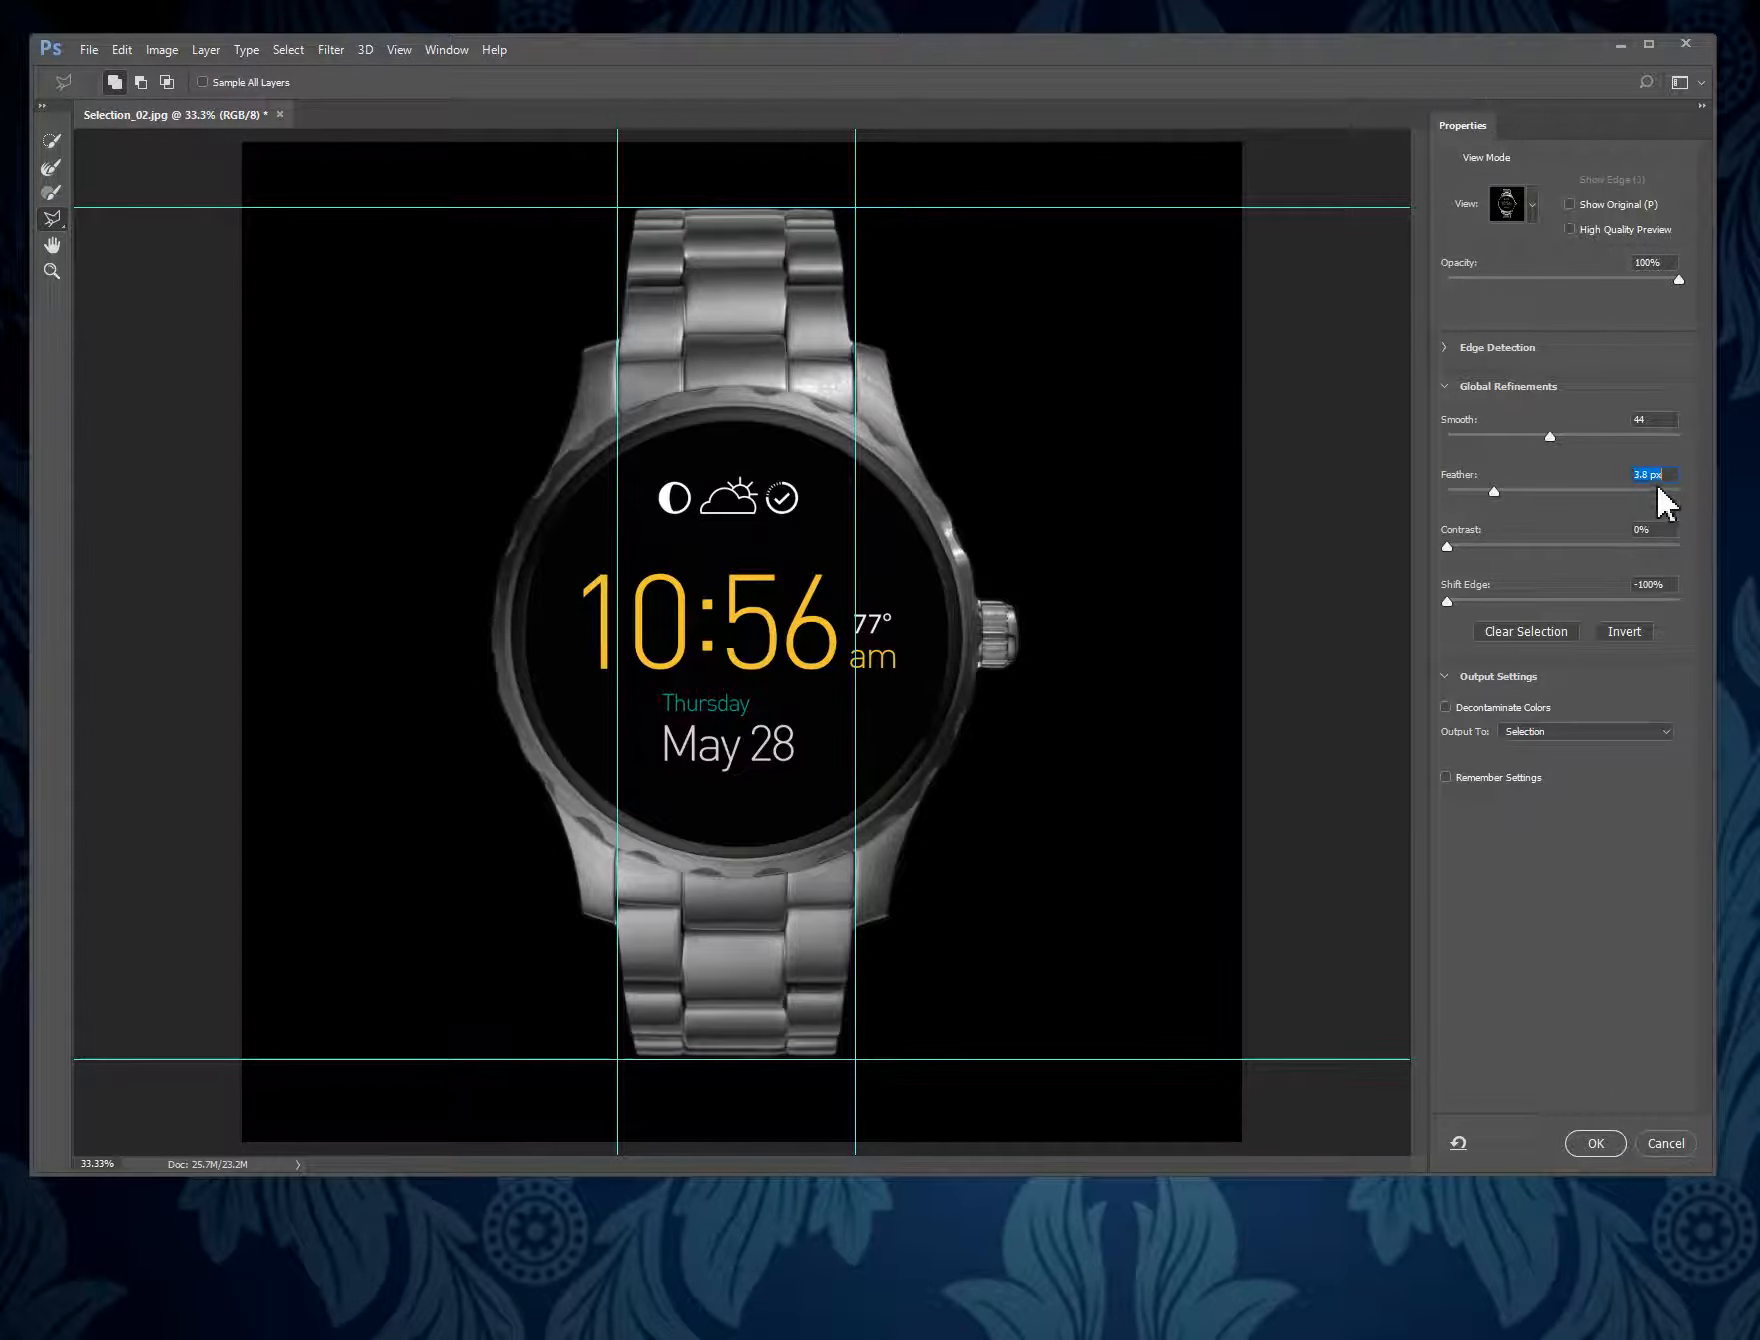
key("Up")
left_click(1594, 1143)
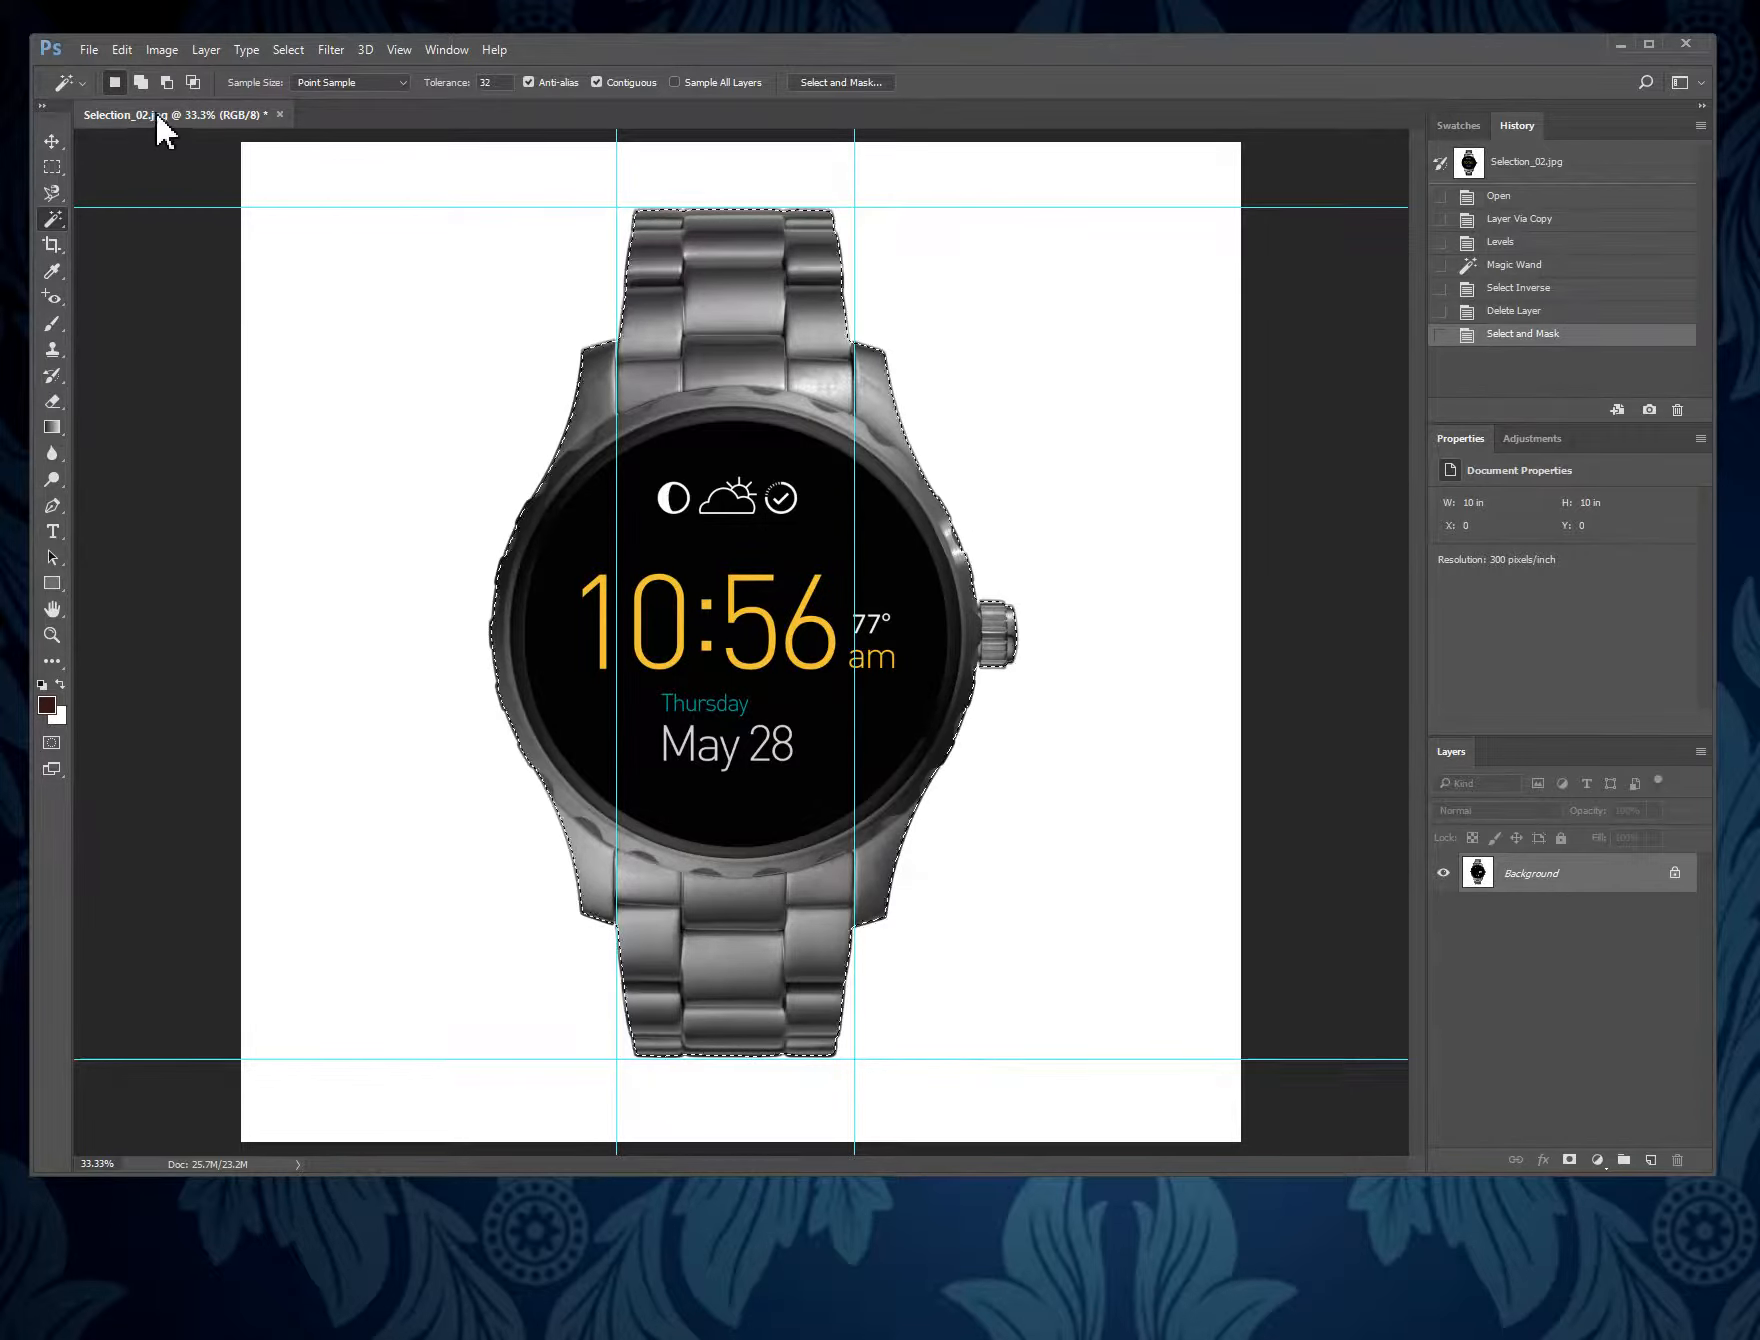
- Open the image Selection_background01 and paste the copied watch onto it
left_click(92, 50)
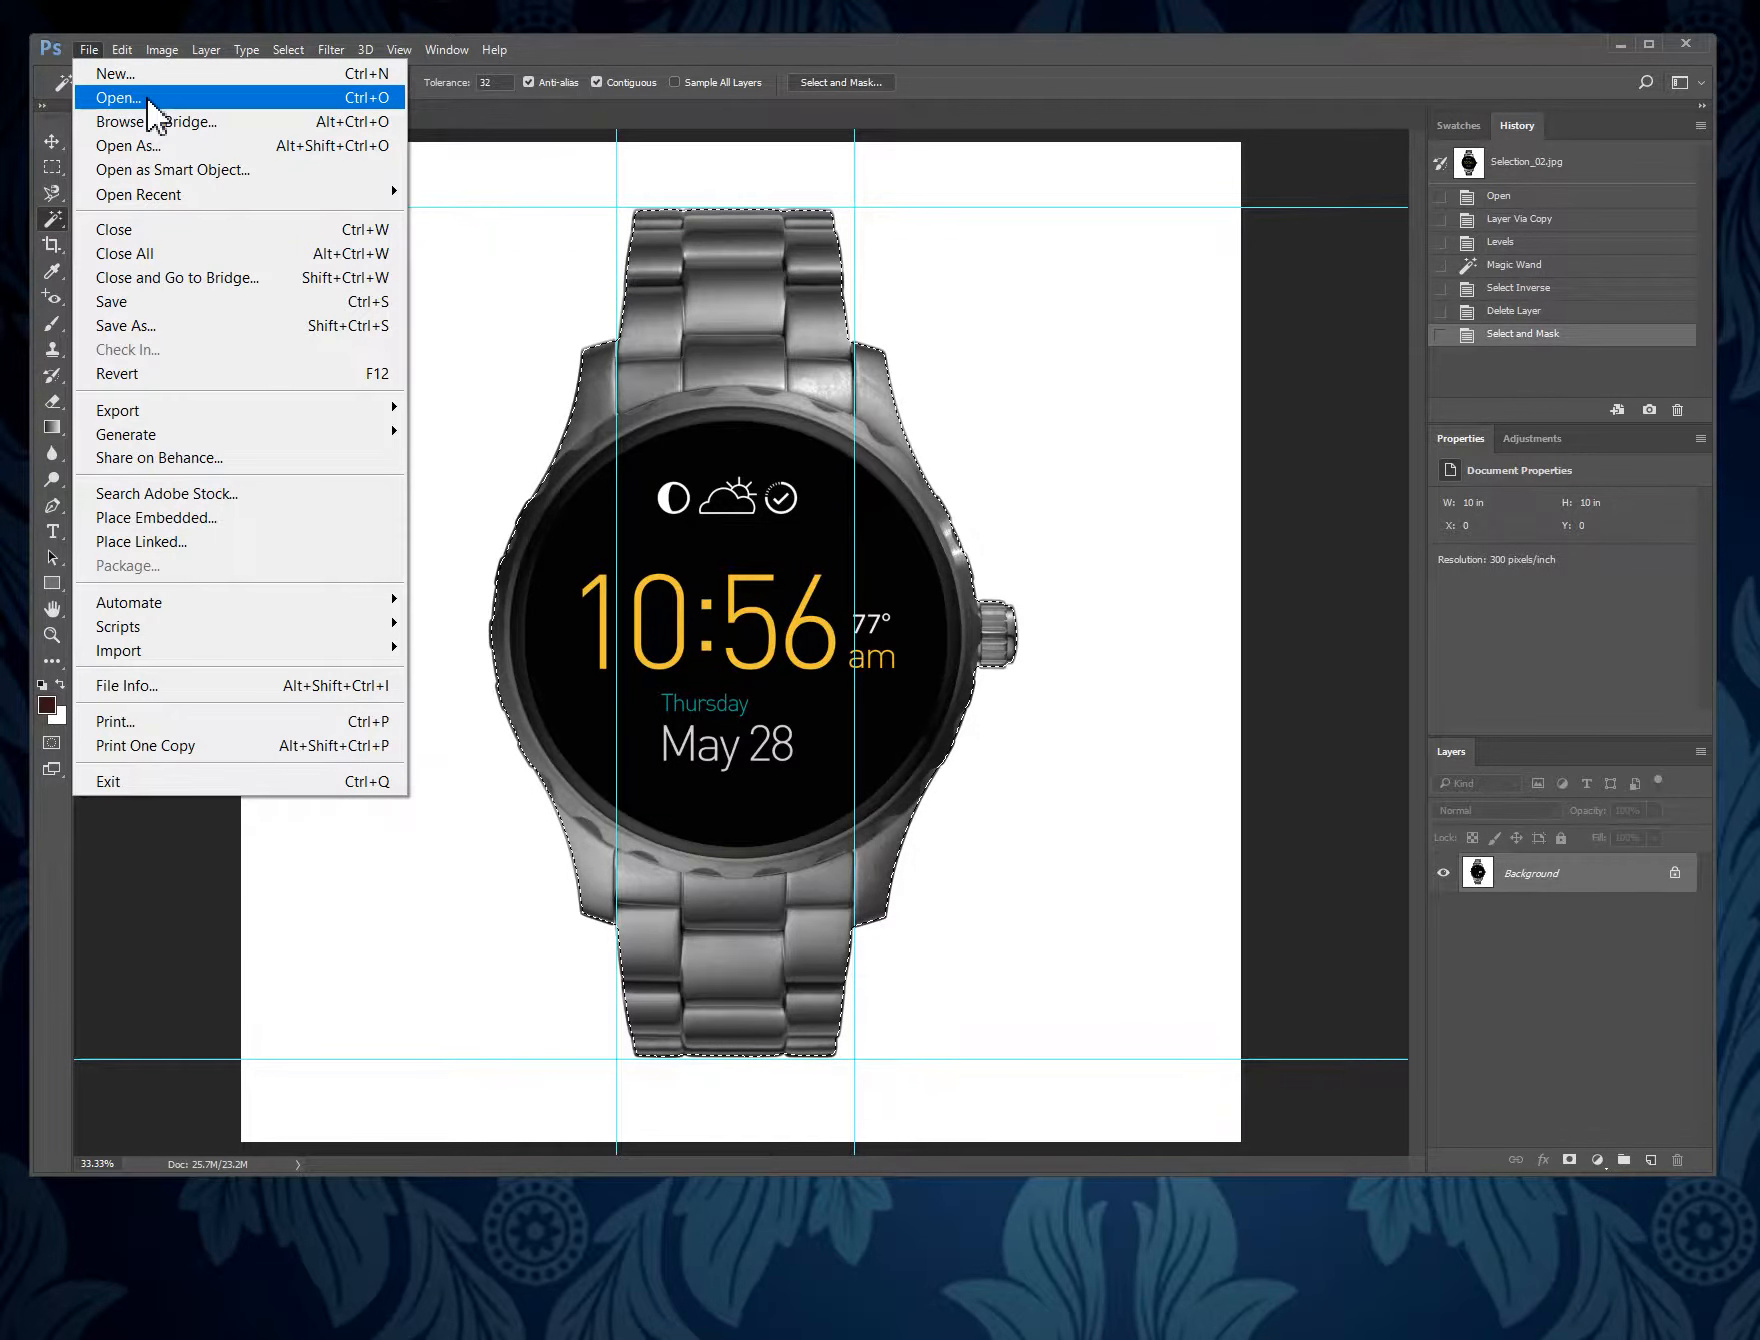
left_click(145, 95)
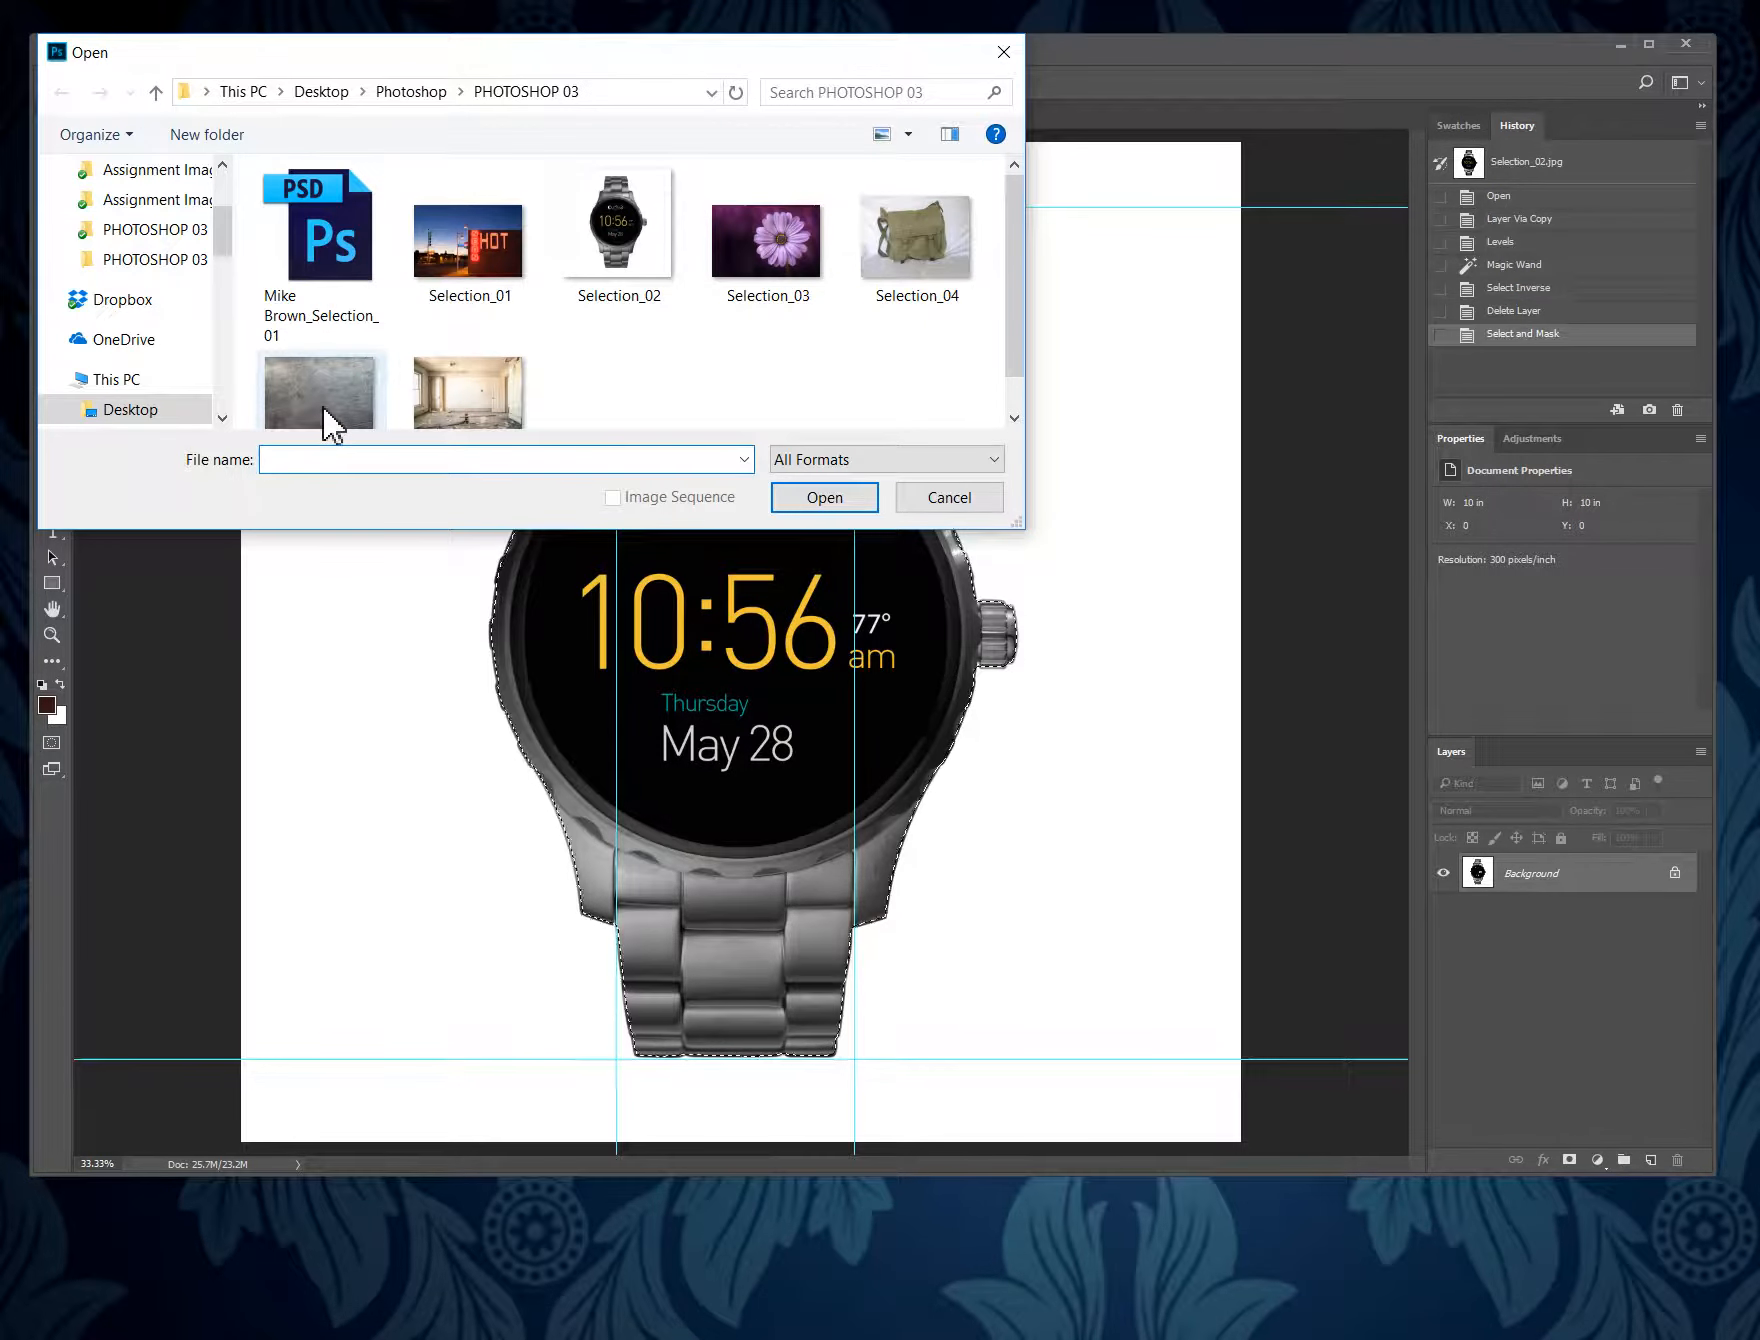
left_click(327, 416)
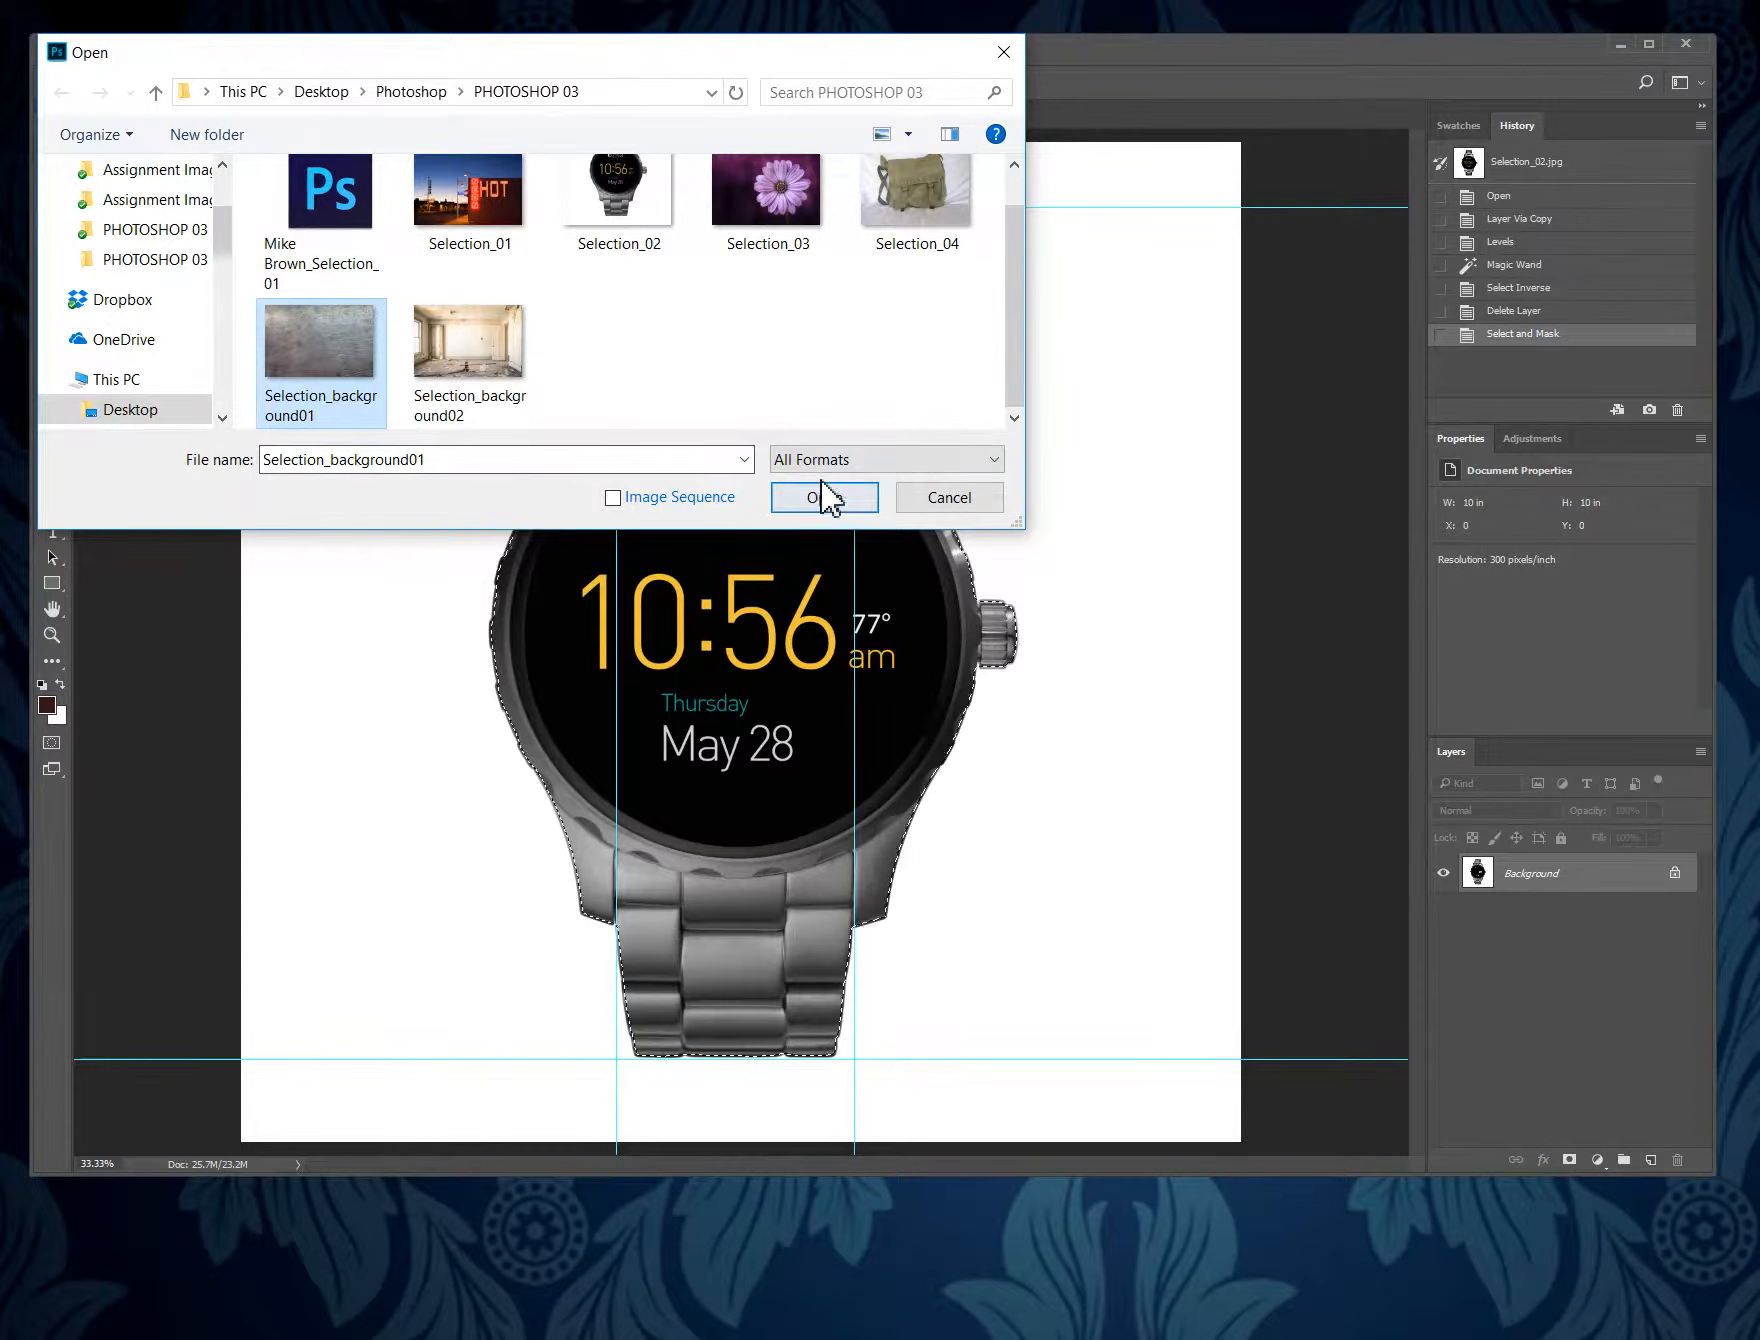
left_click(838, 505)
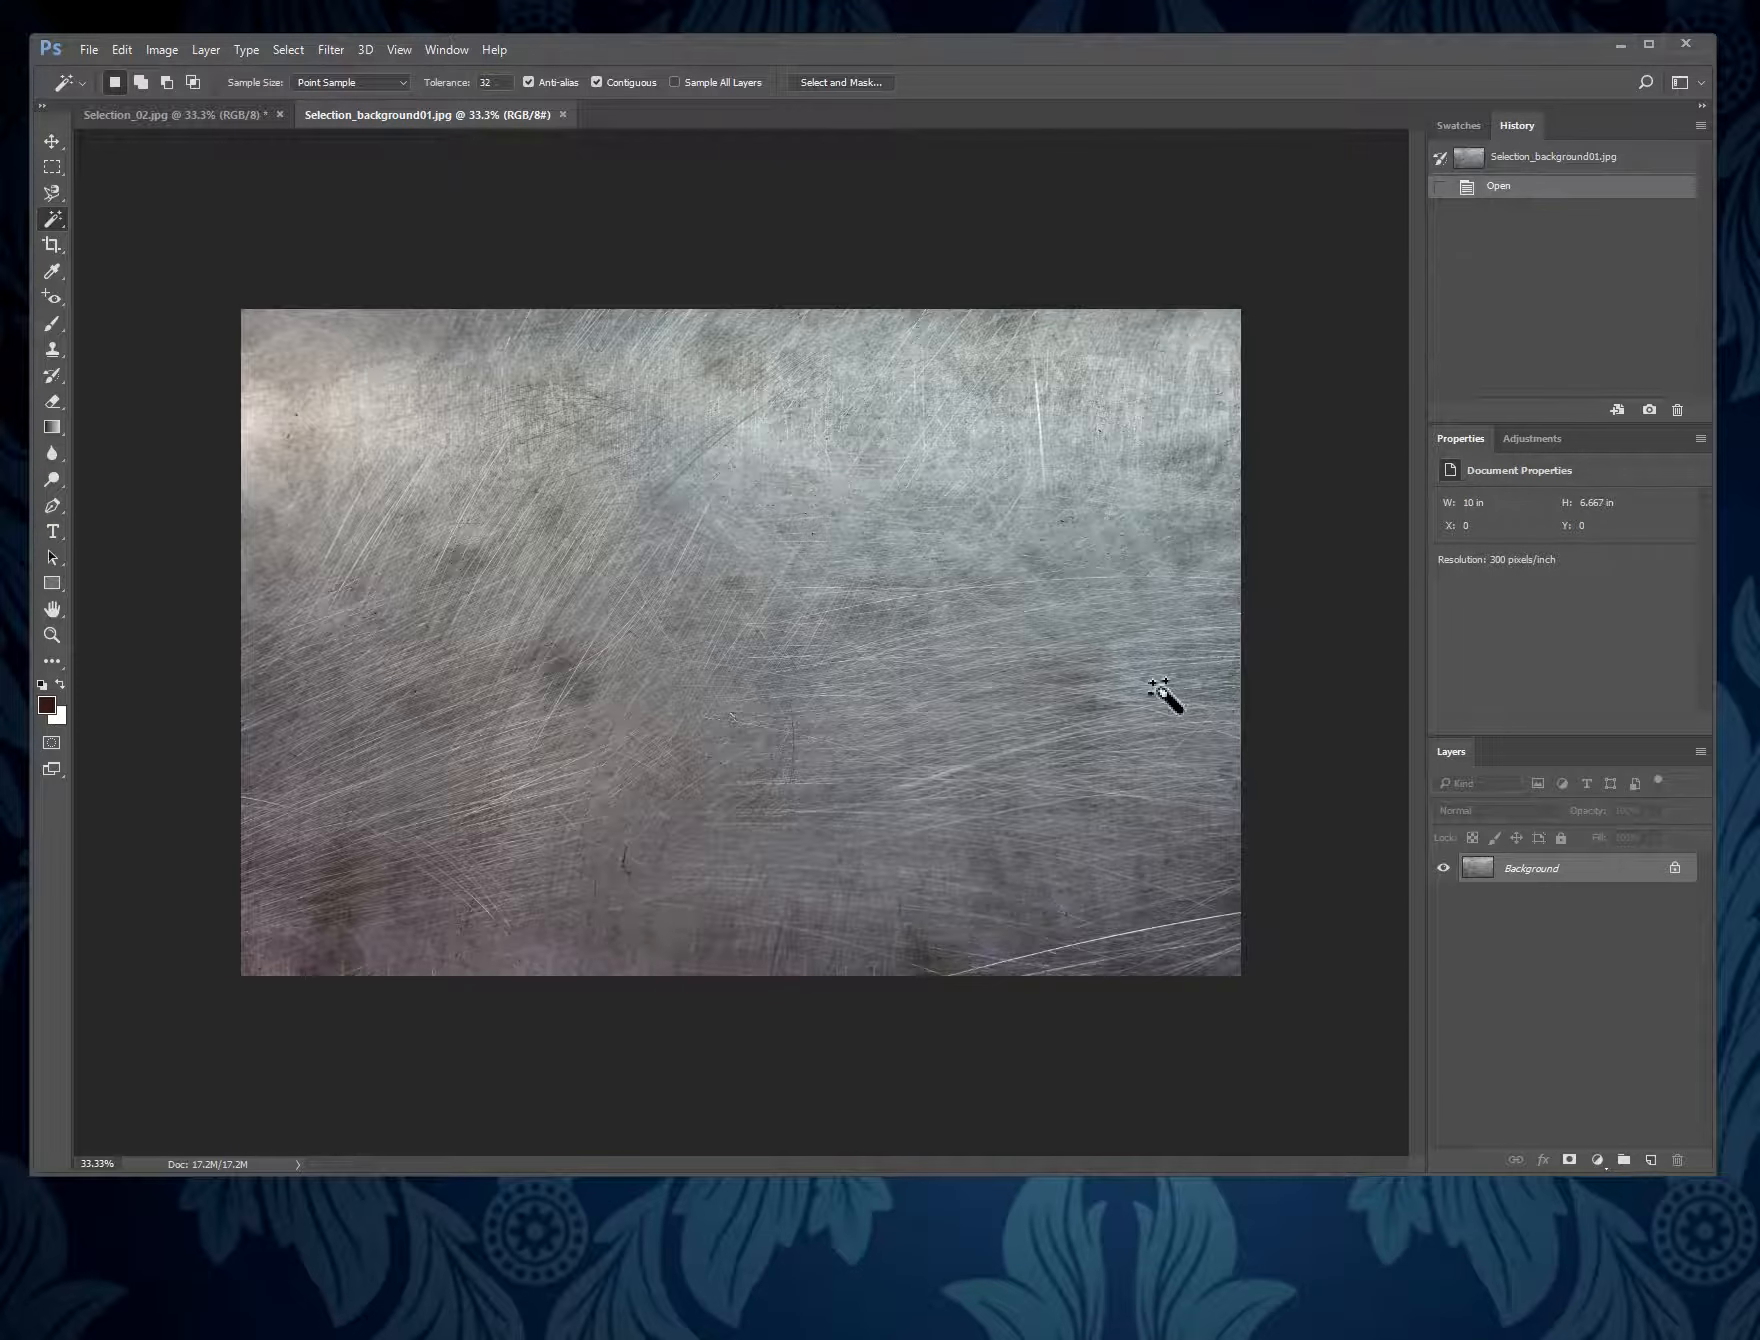
left_click(89, 50)
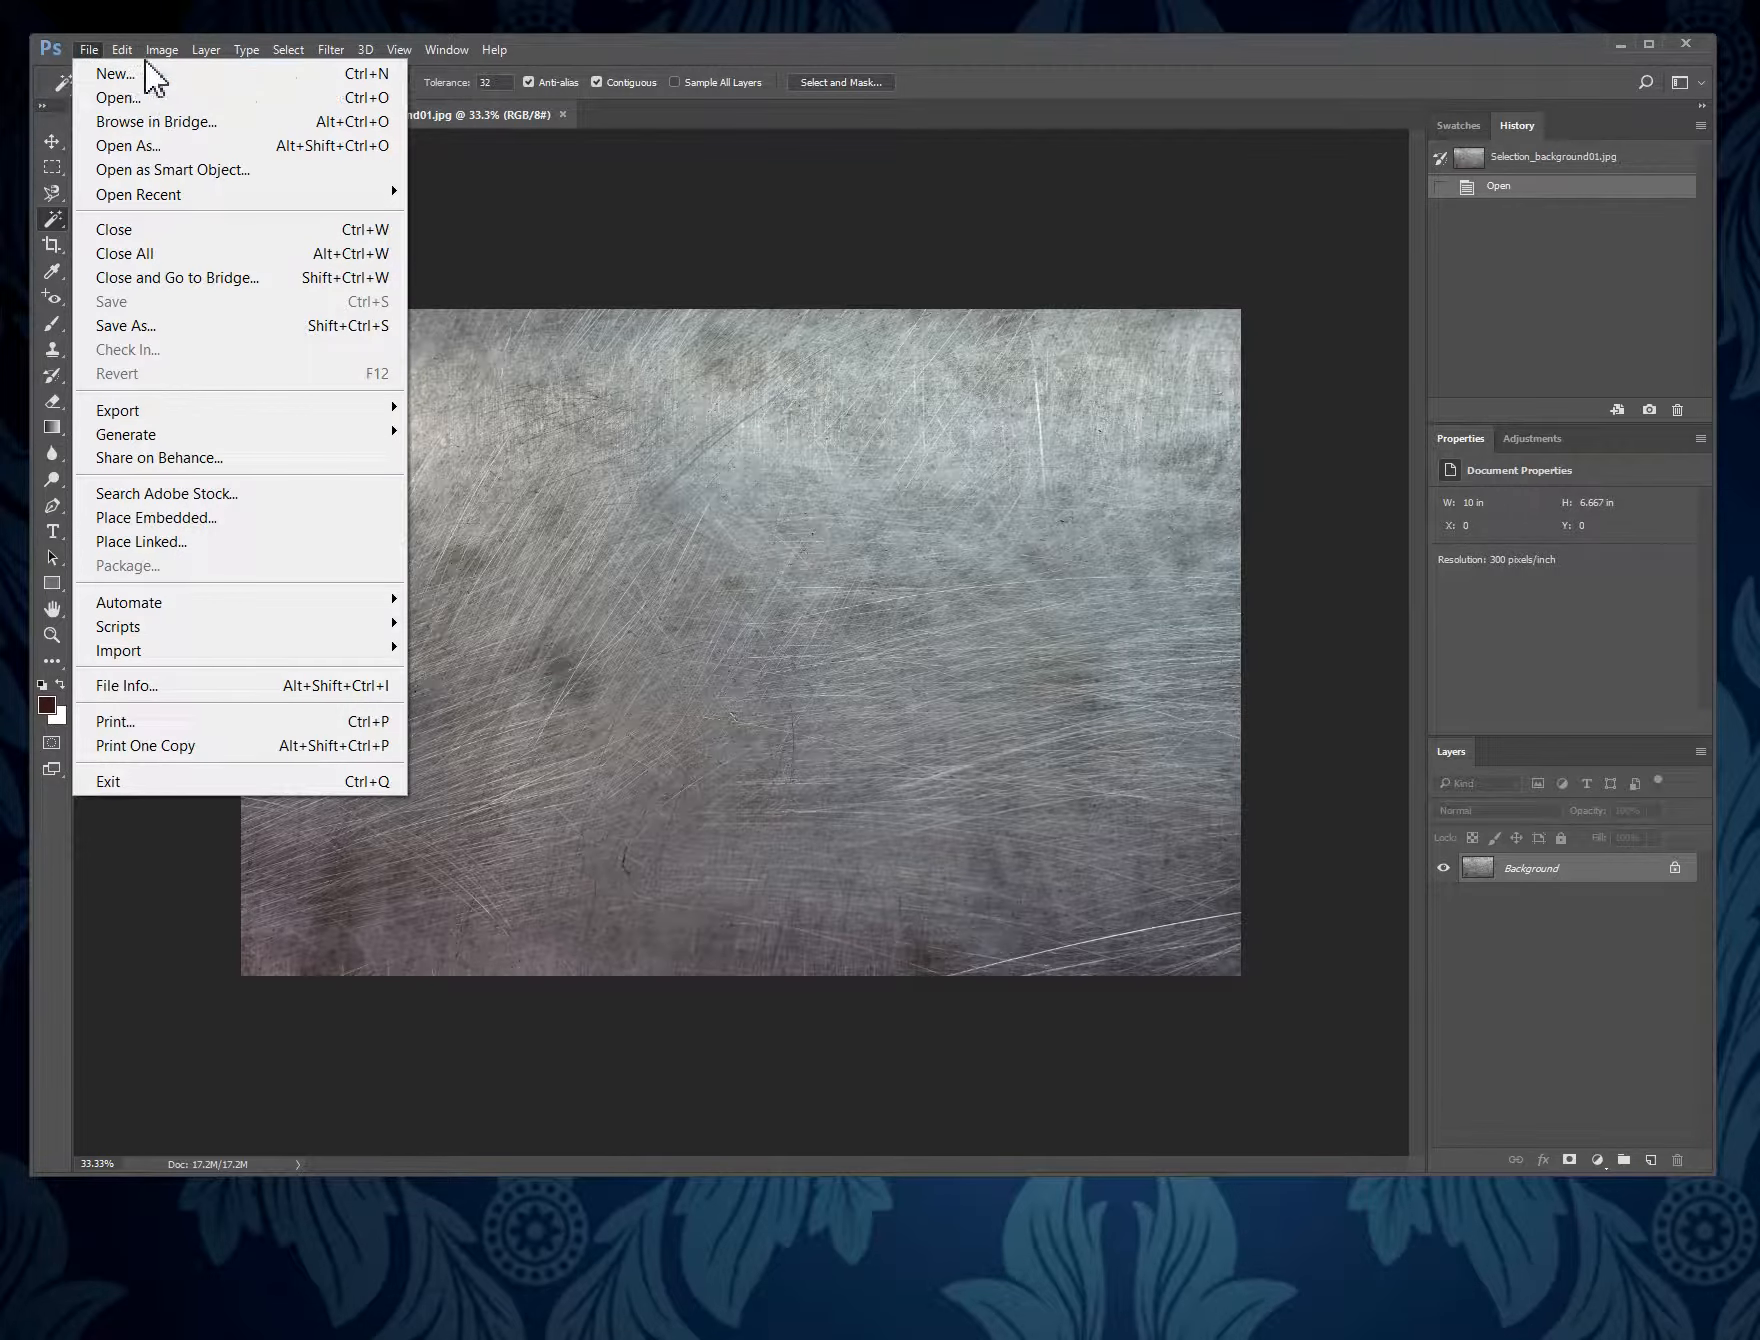
mouse_move(125, 50)
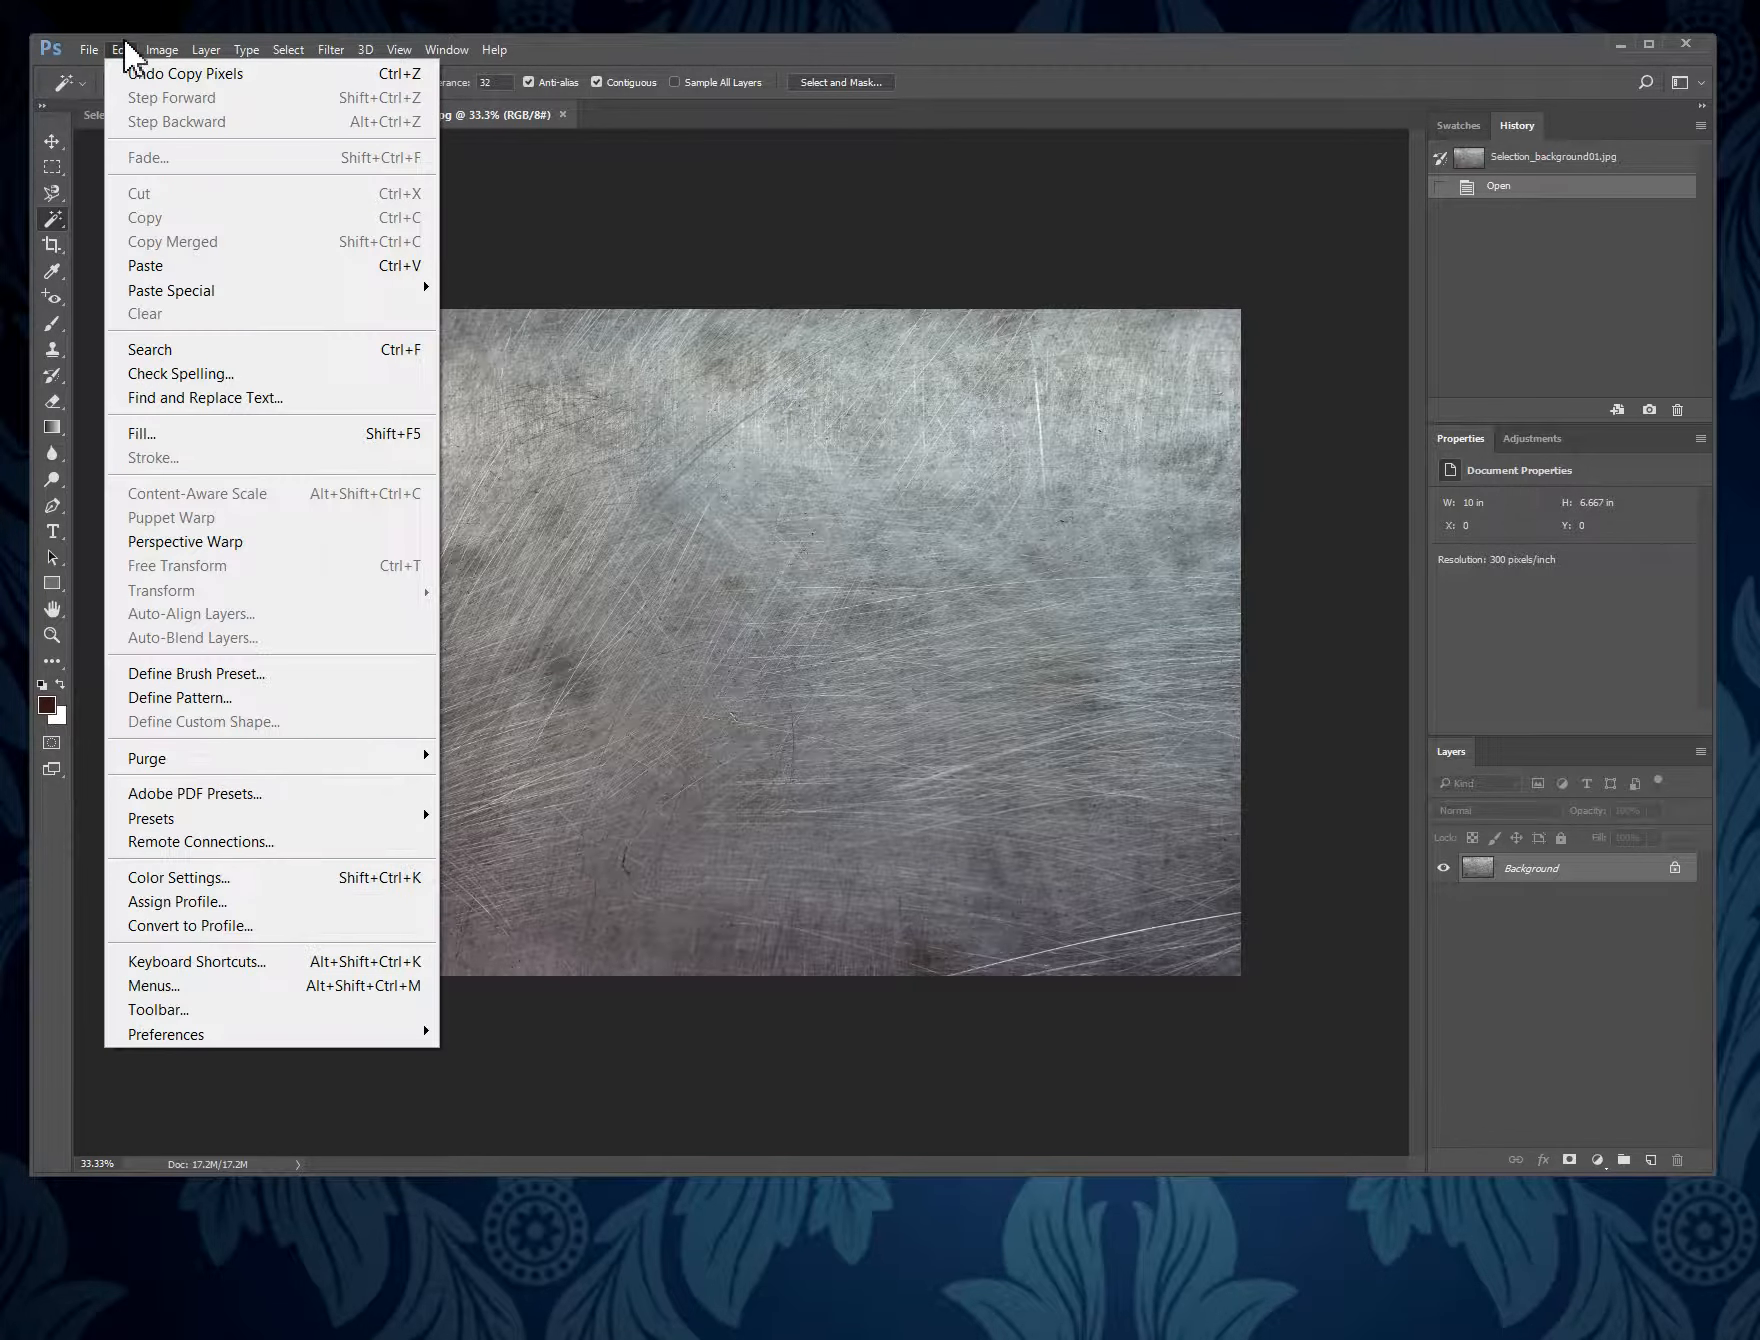
left_click(240, 266)
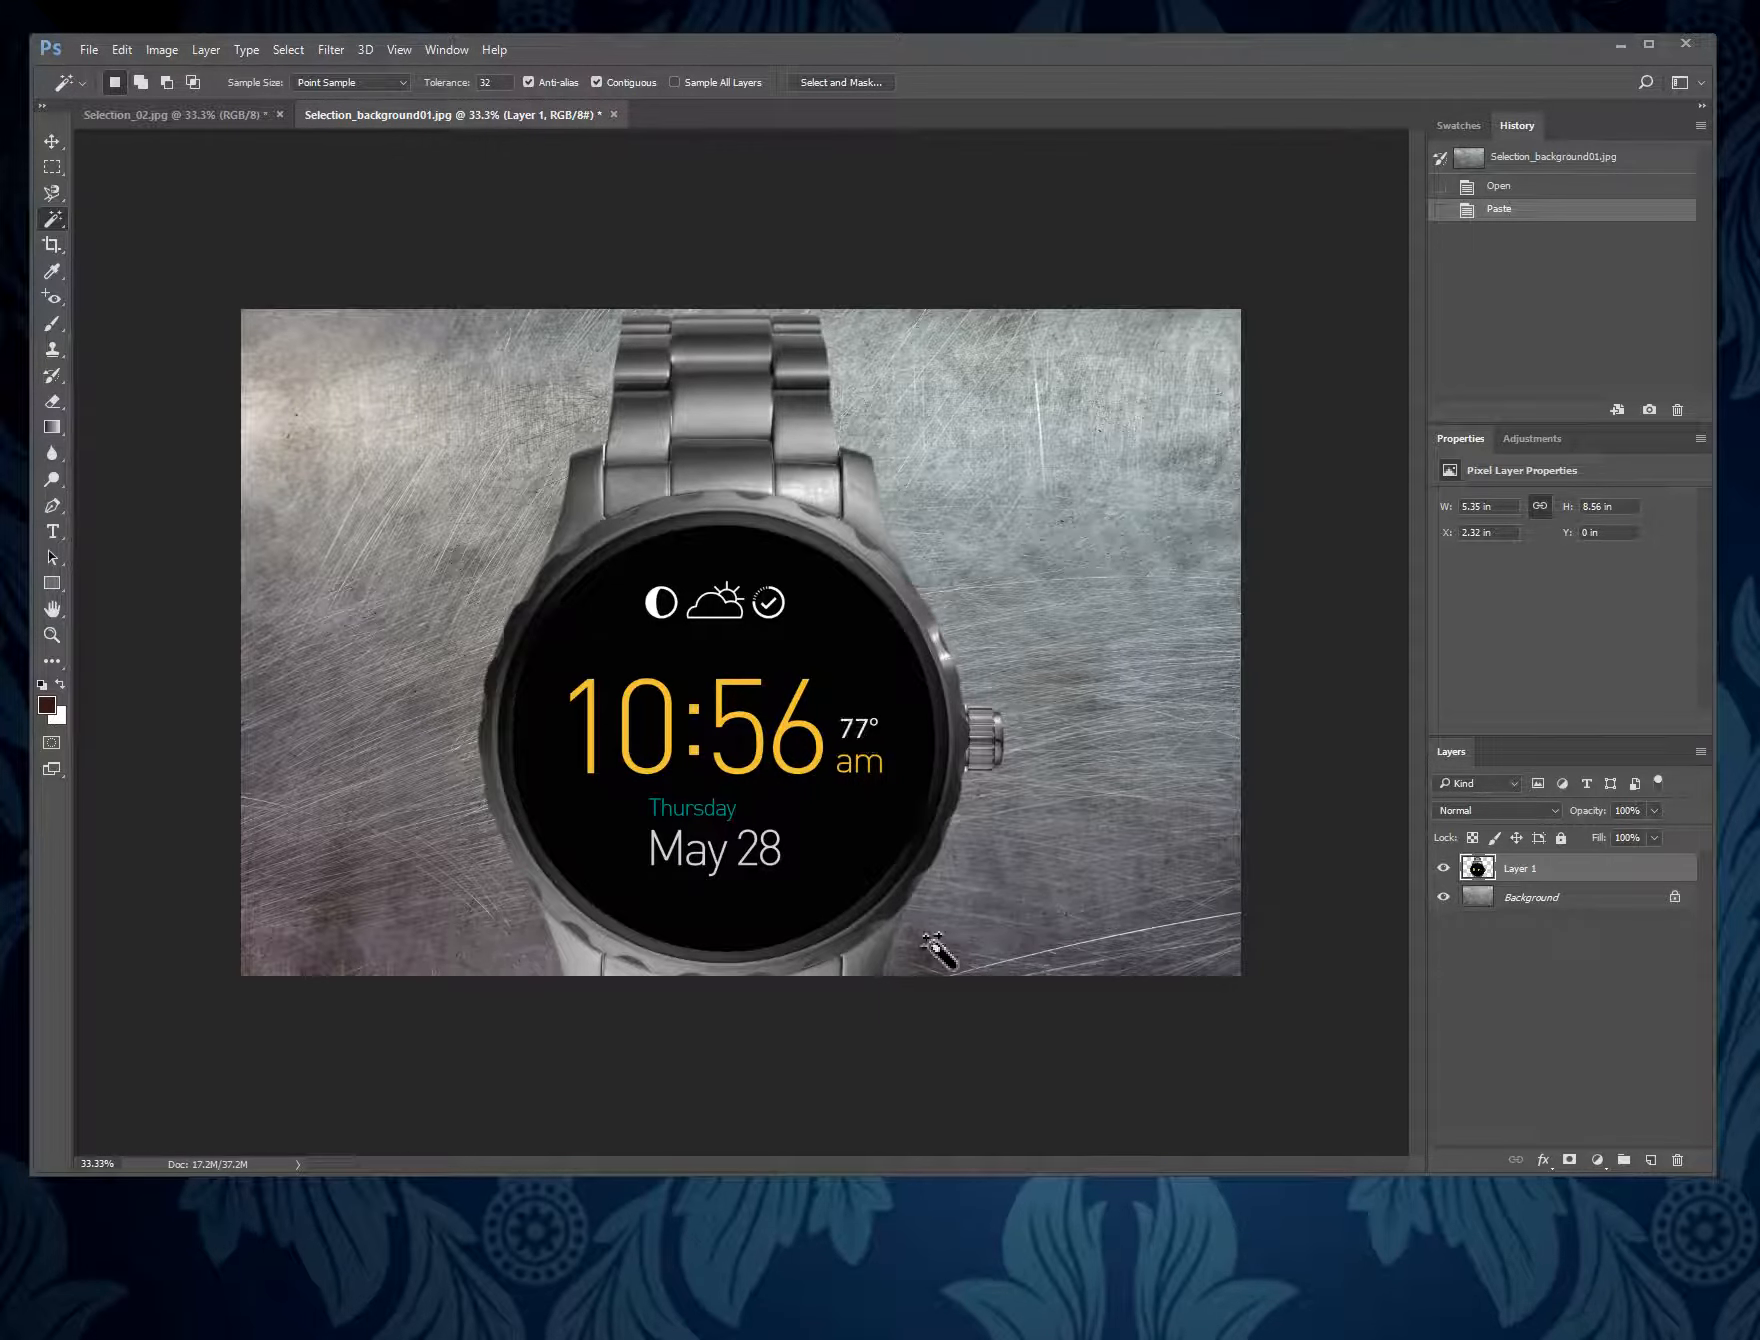
- Scale the pasted watch to about 73% with Free Transform and center it vertically on the metal background
left_click(121, 50)
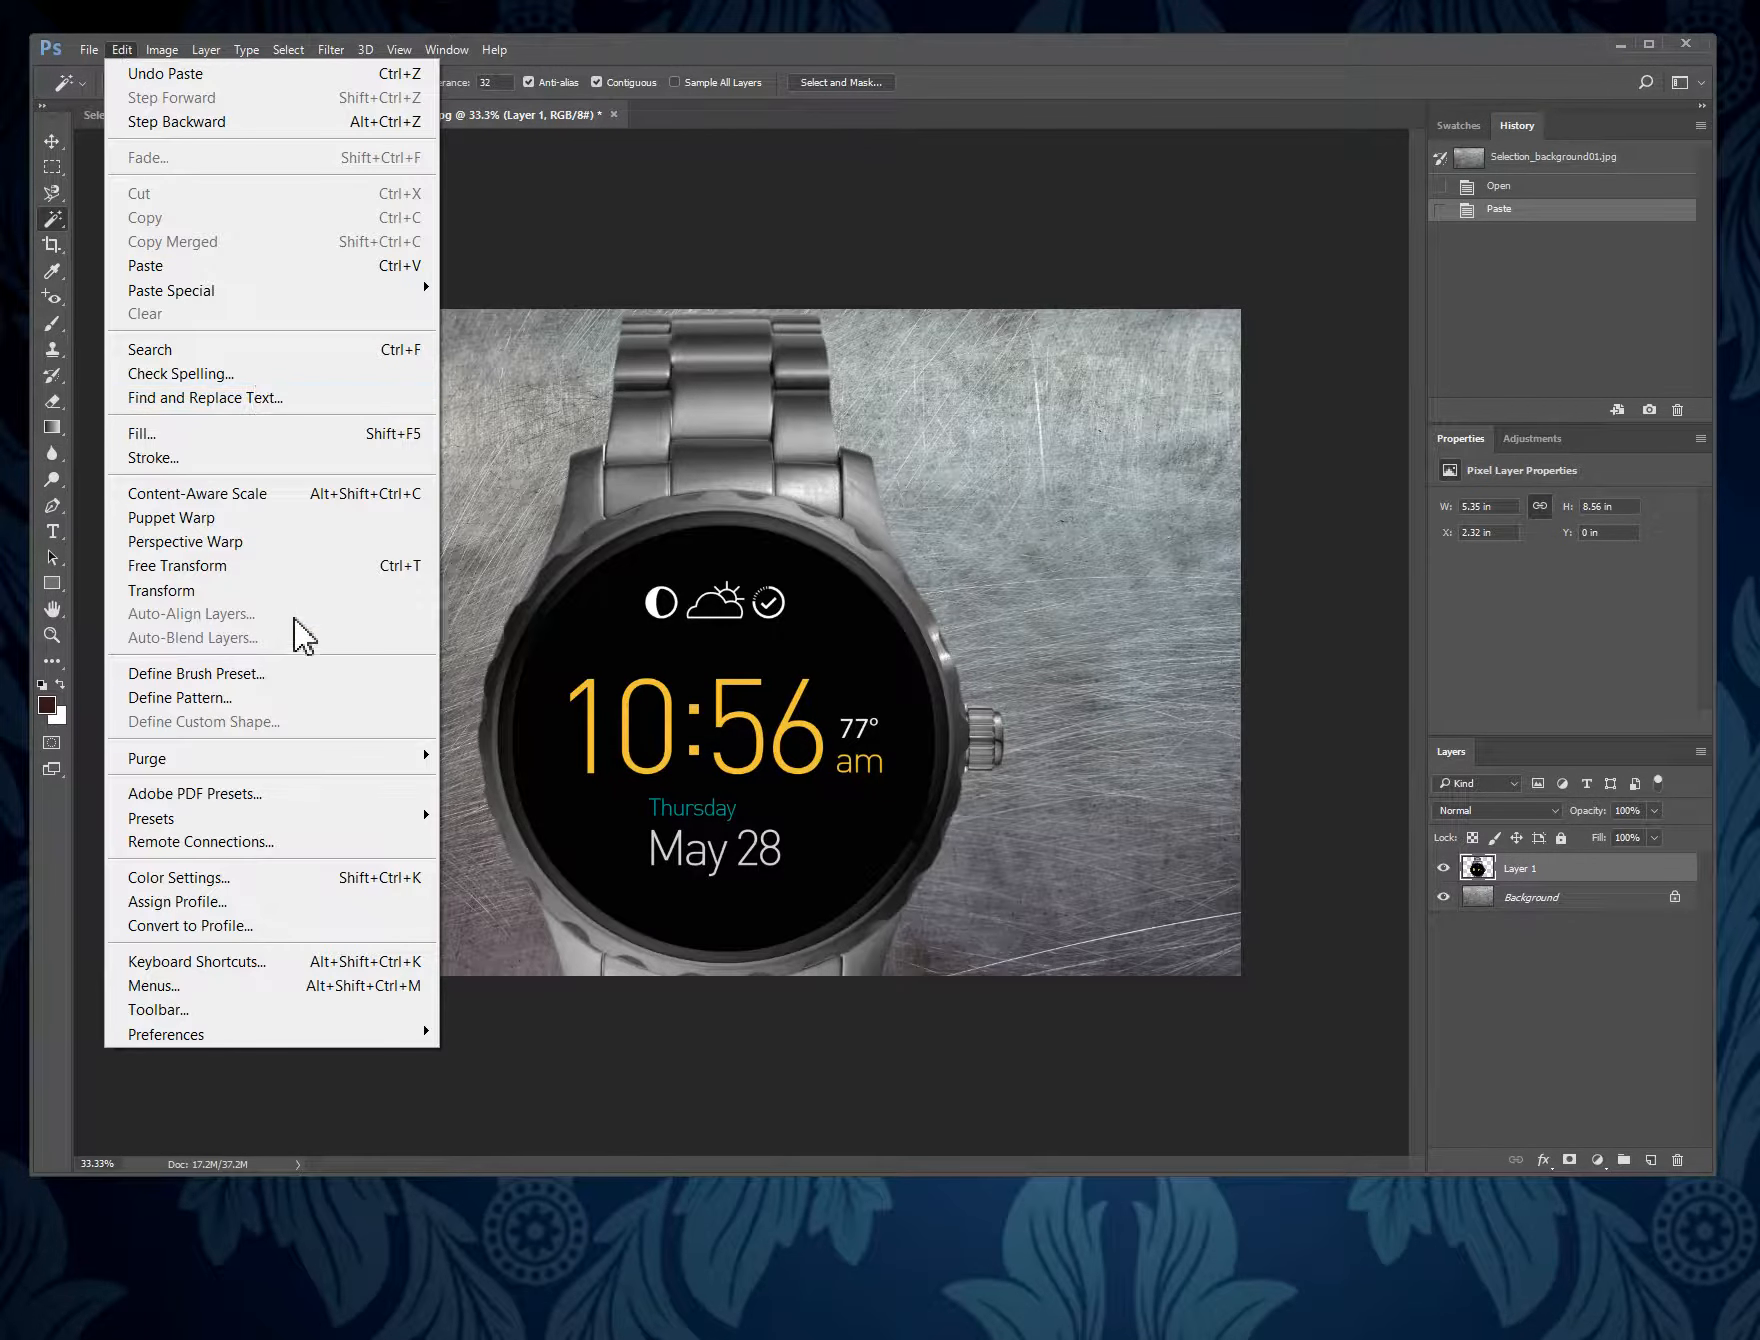
mouse_move(333, 608)
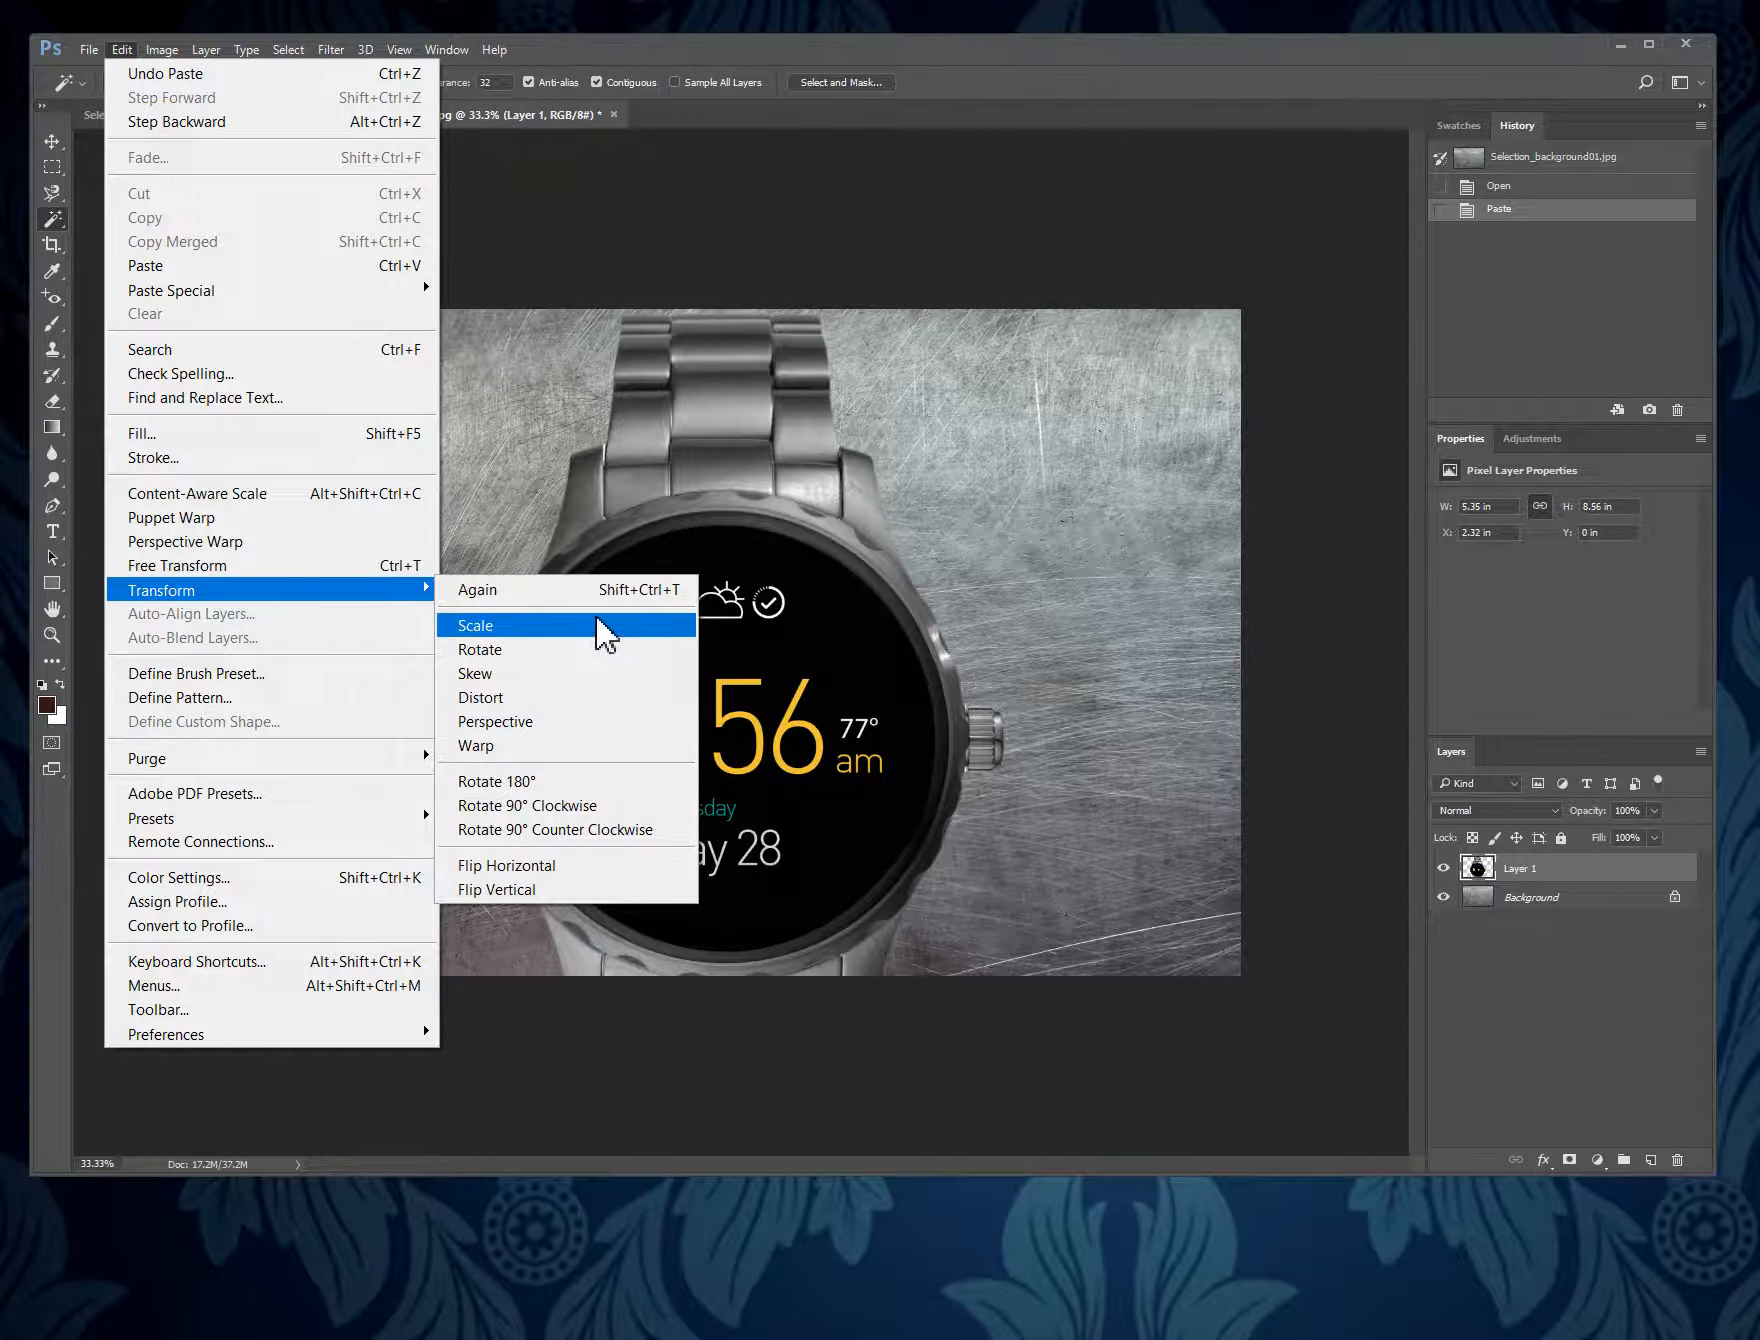
left_click(275, 566)
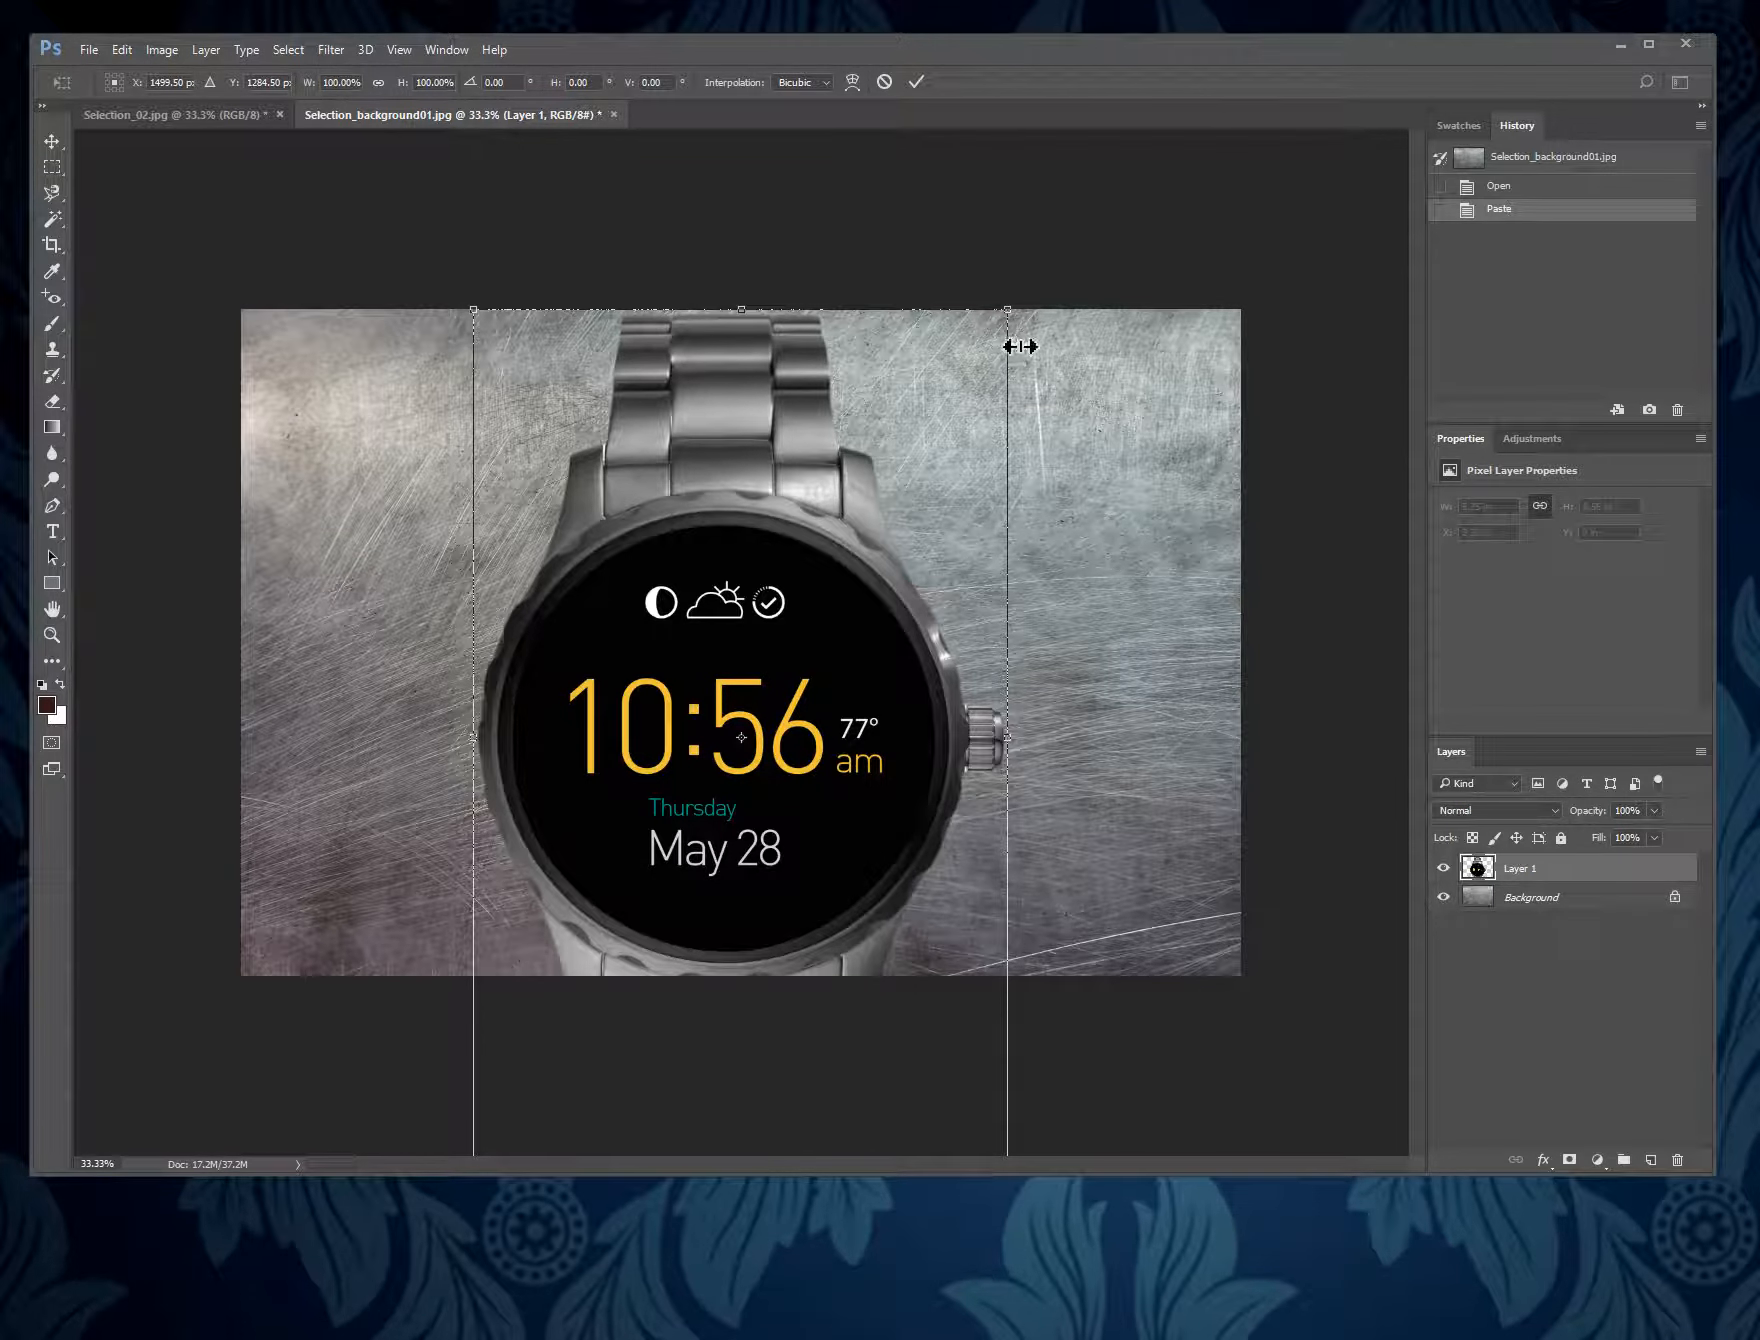
left_click_drag(1010, 310, 865, 540)
left_click_drag(792, 761, 884, 557)
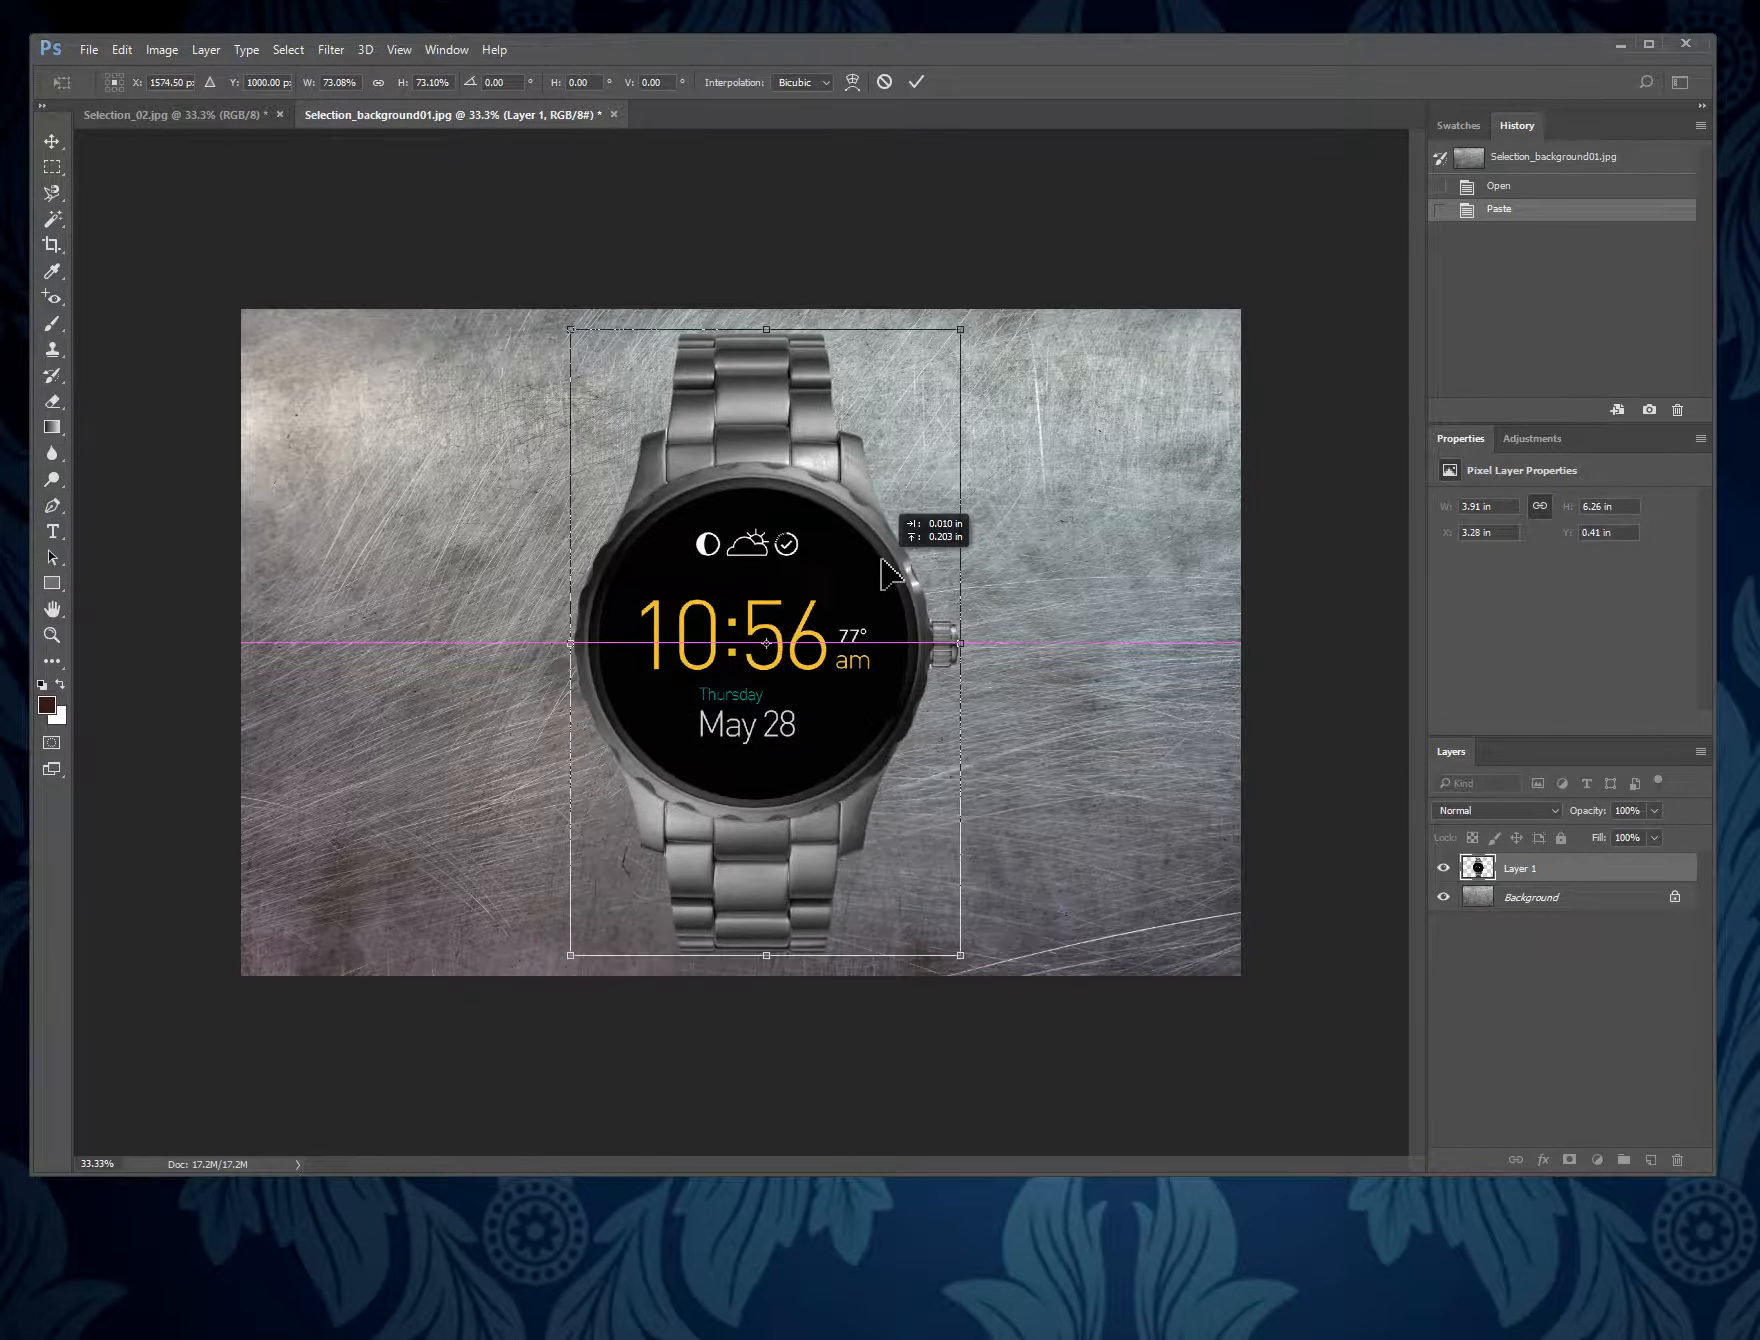
- Rotate the watch about 19 degrees counterclockwise, nudge it into place near the image center, and apply the transform
left_click_drag(1002, 326, 884, 296)
left_click_drag(838, 681, 847, 669)
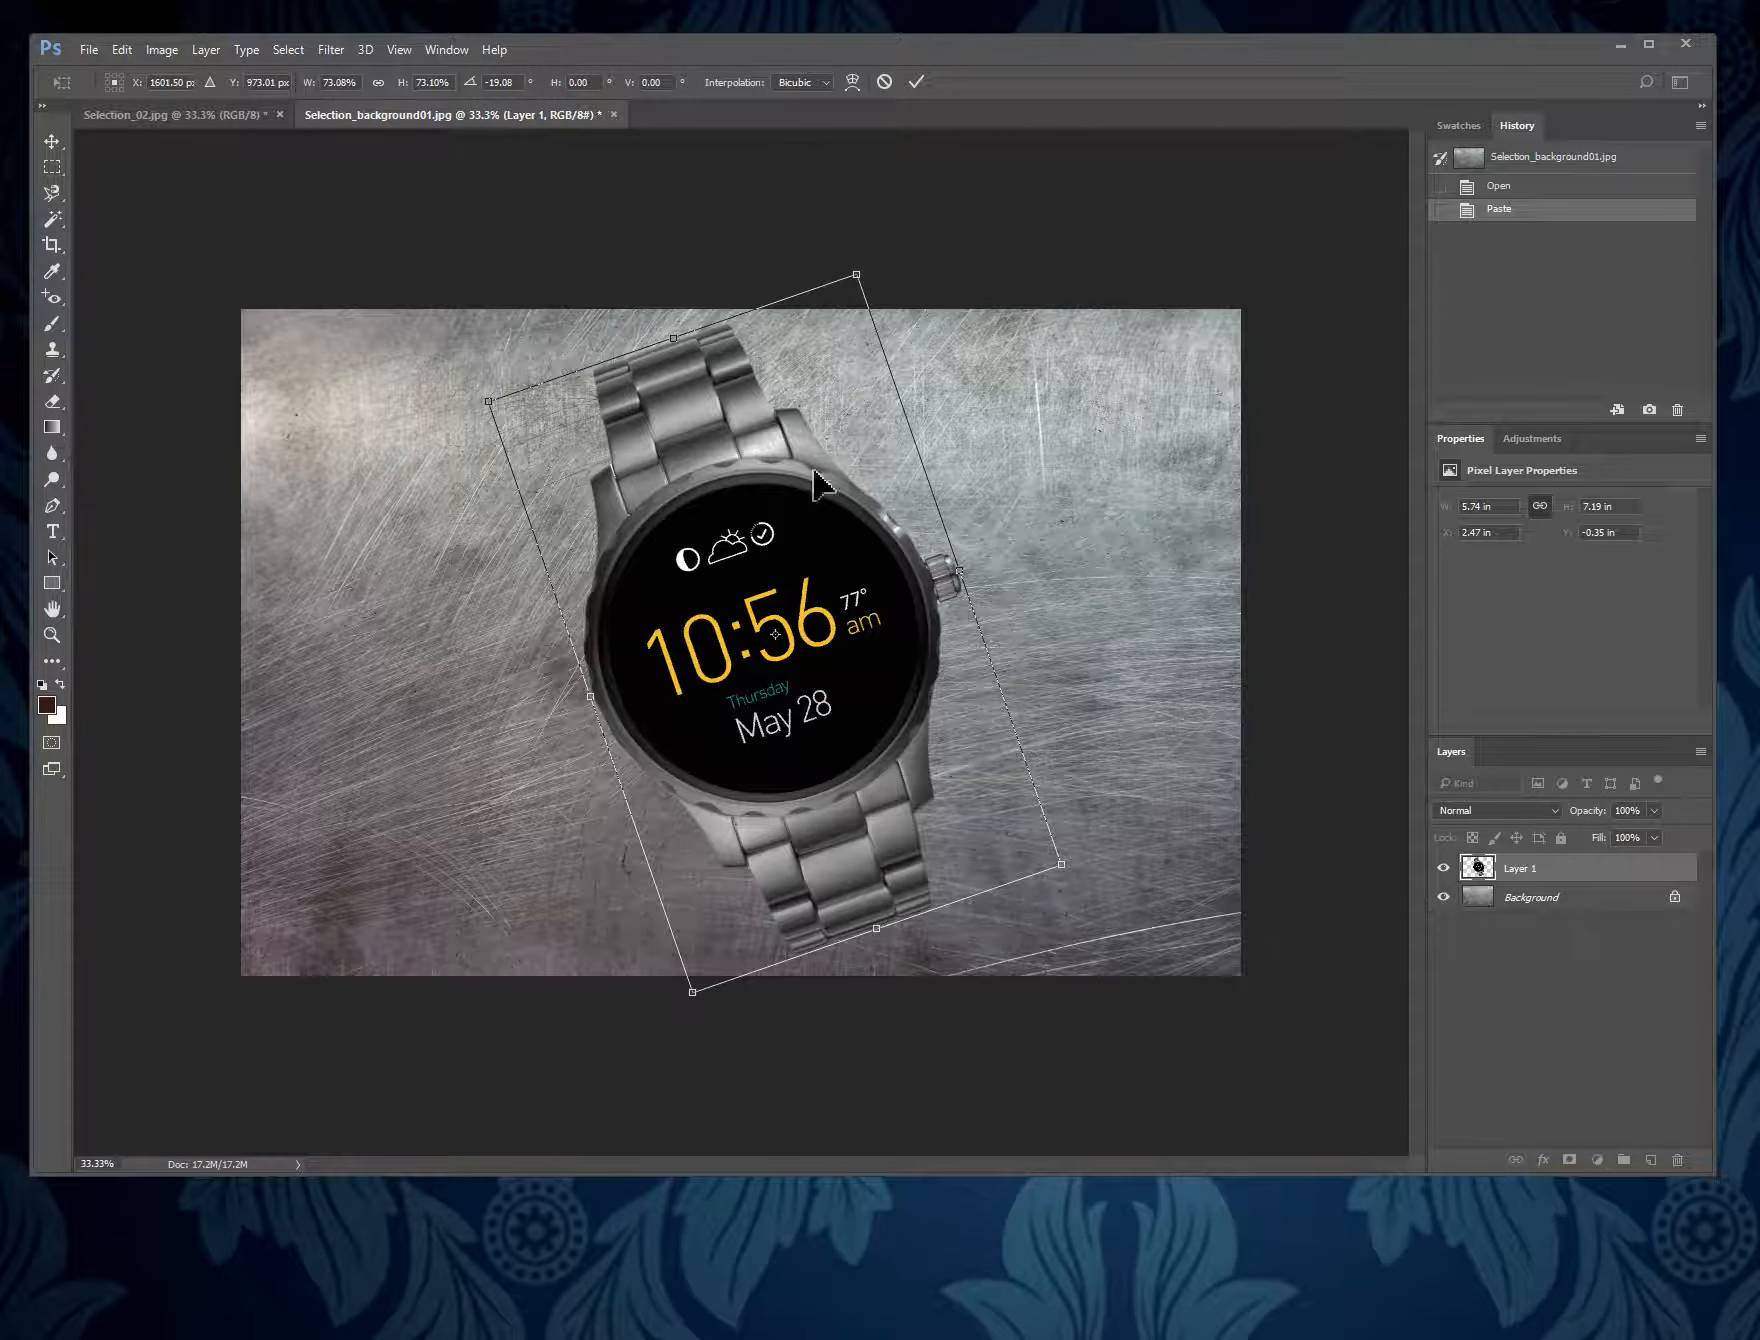
left_click(926, 82)
key("w")
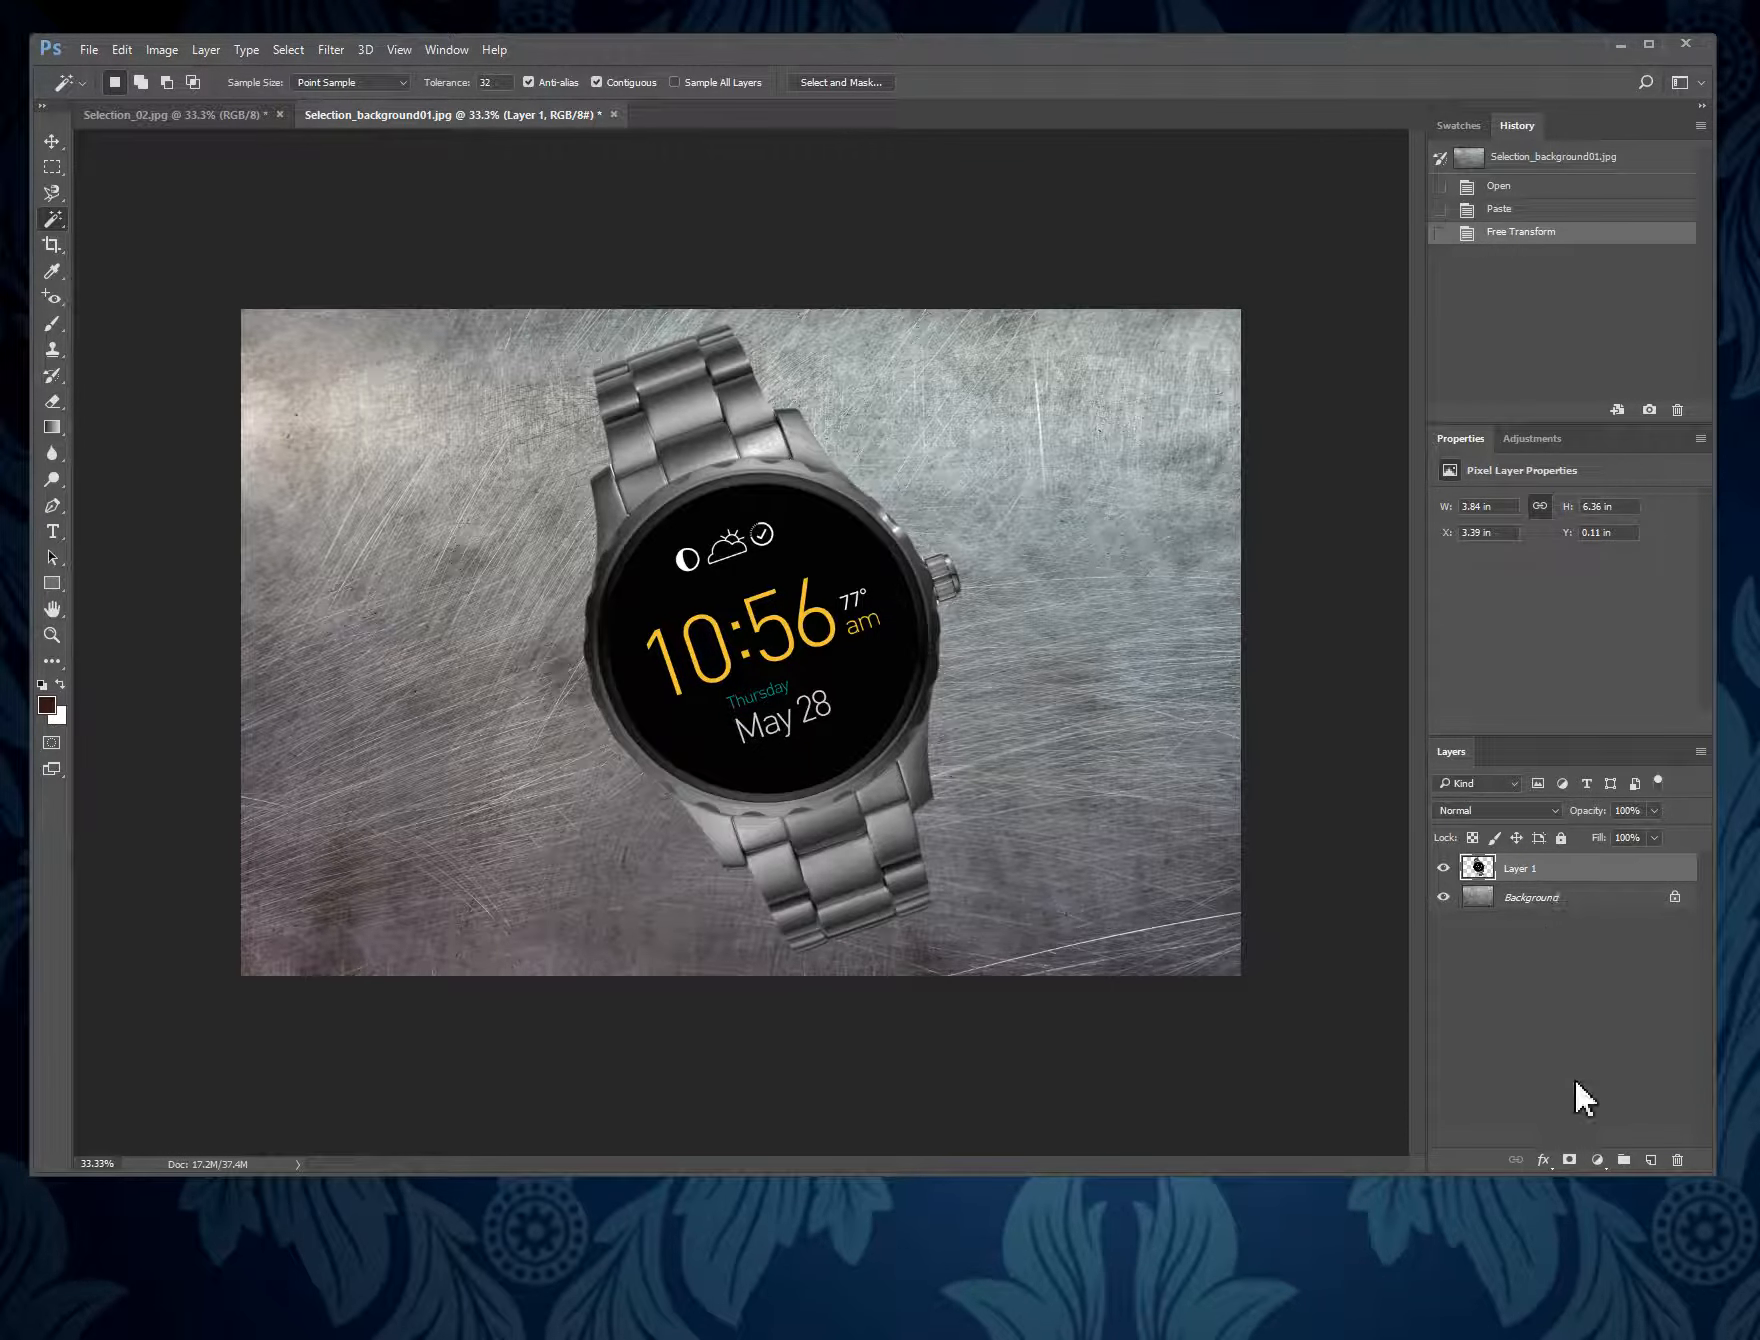
- Add a black Drop Shadow effect with the Normal blend mode to the watch layer
left_click(1545, 1160)
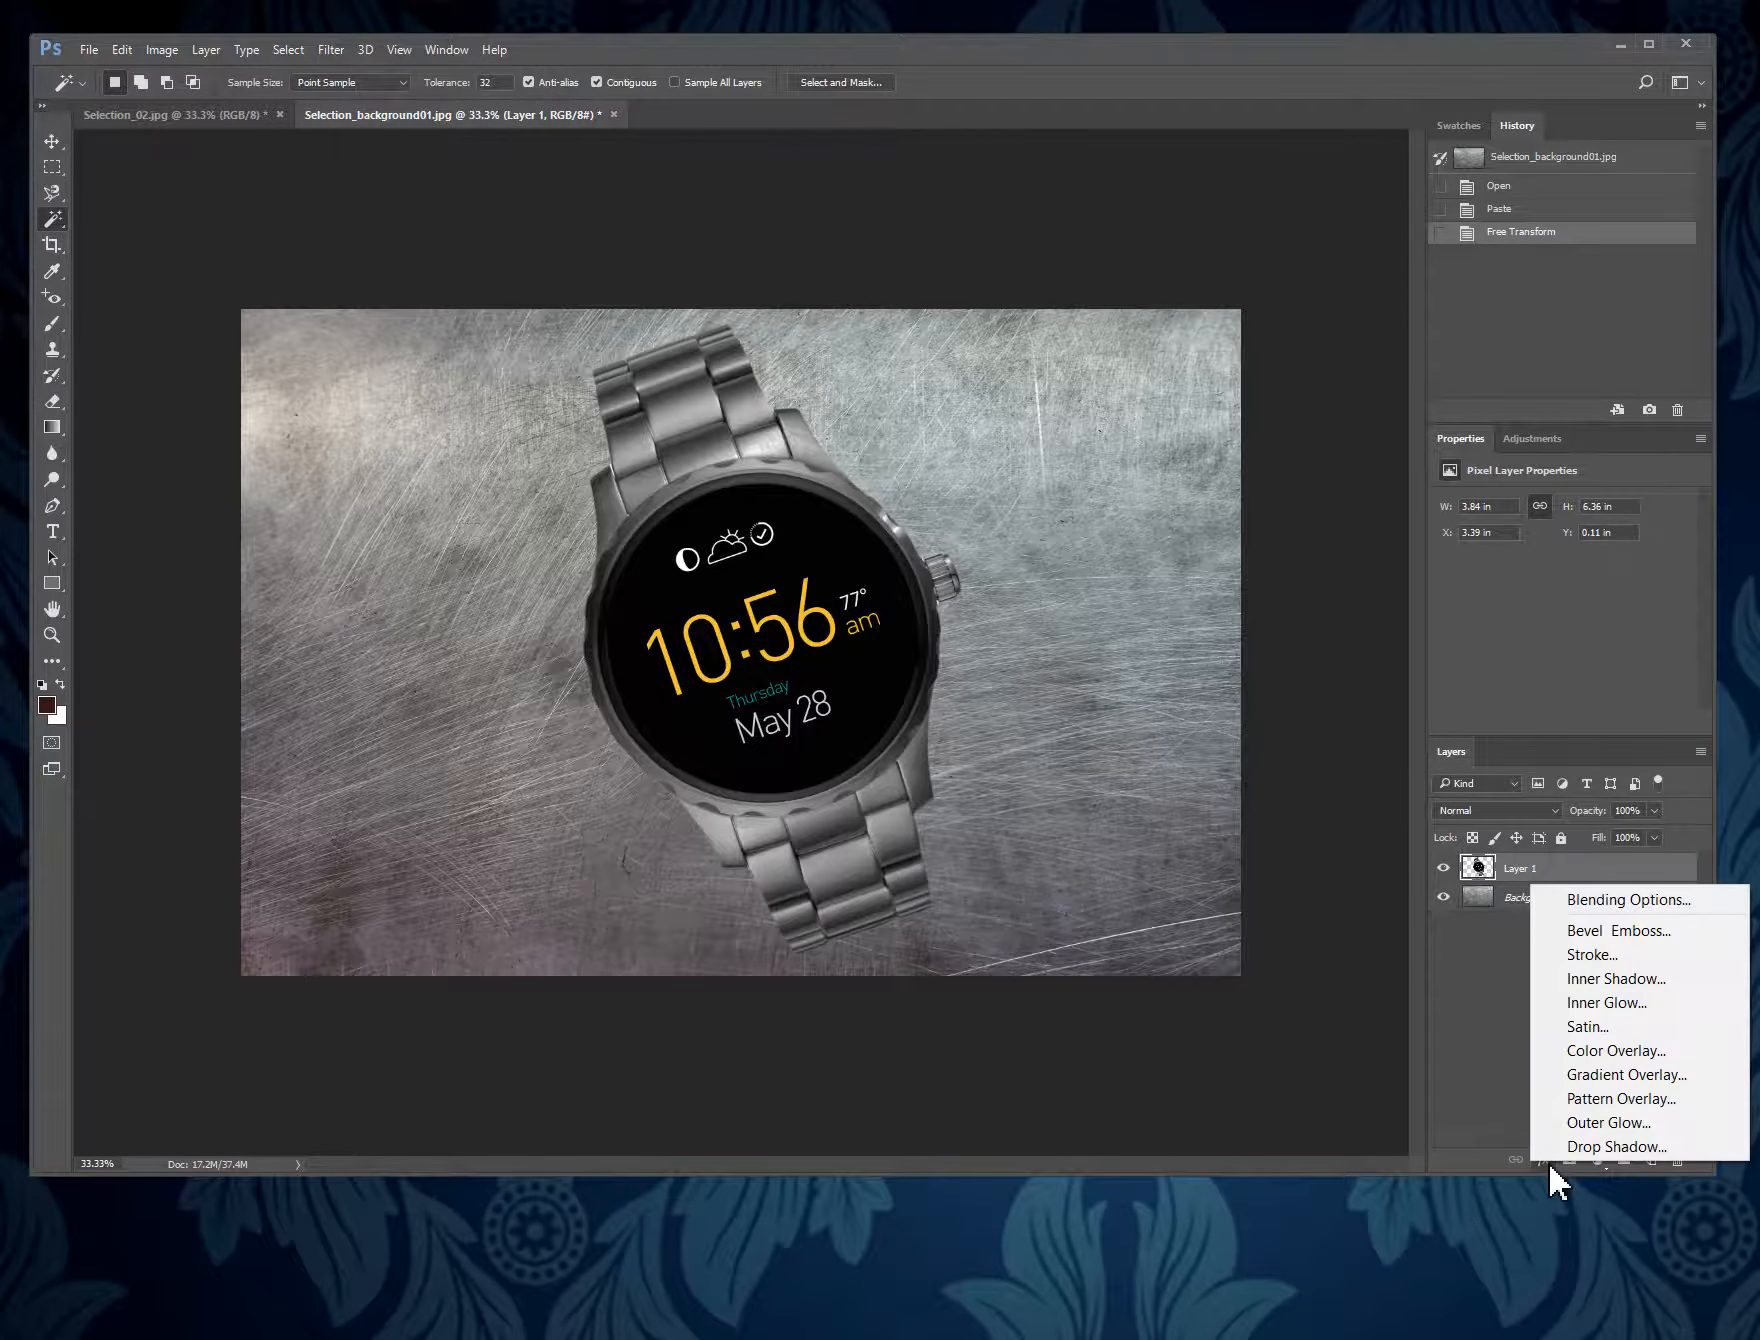
left_click(1607, 1145)
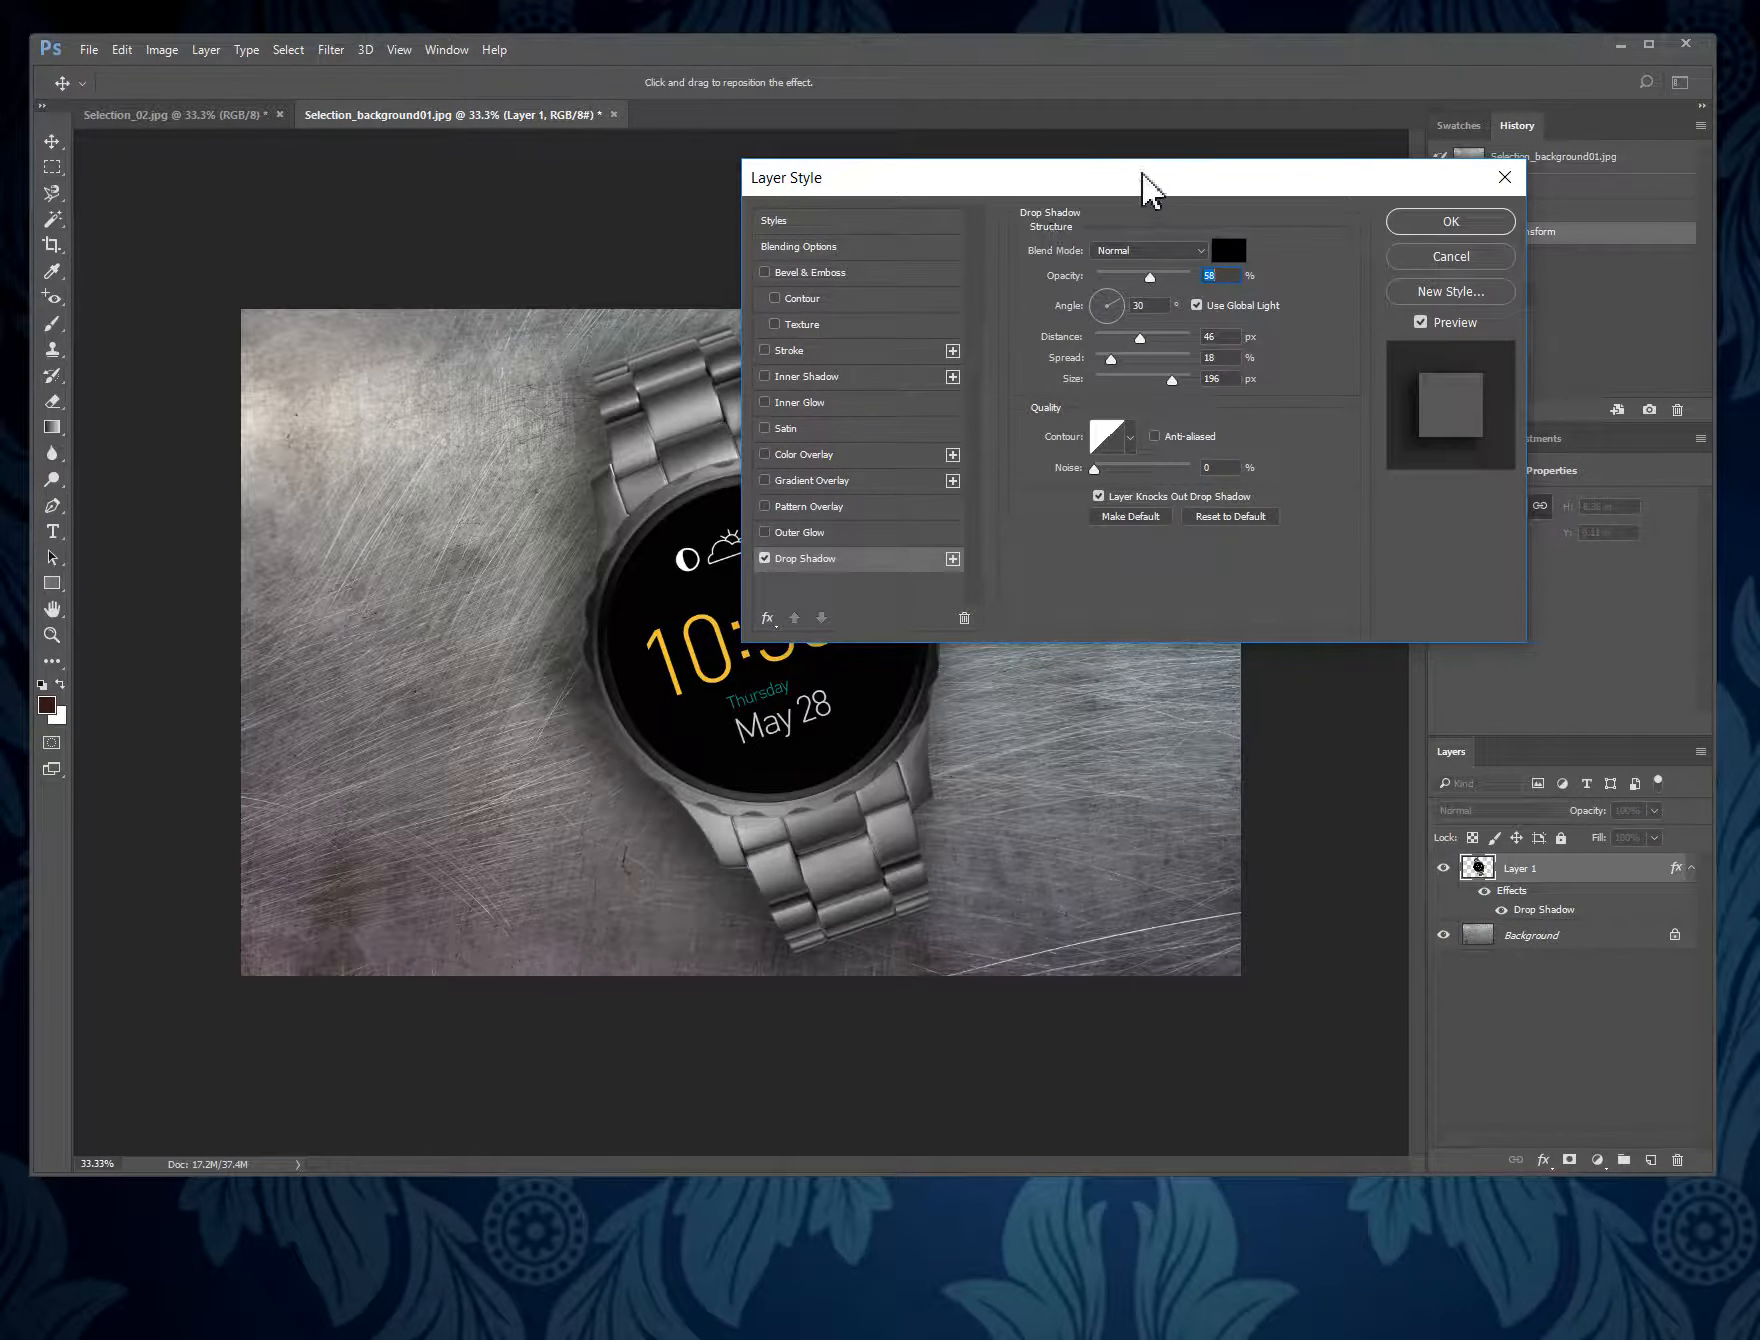
left_click_drag(1132, 192, 1389, 195)
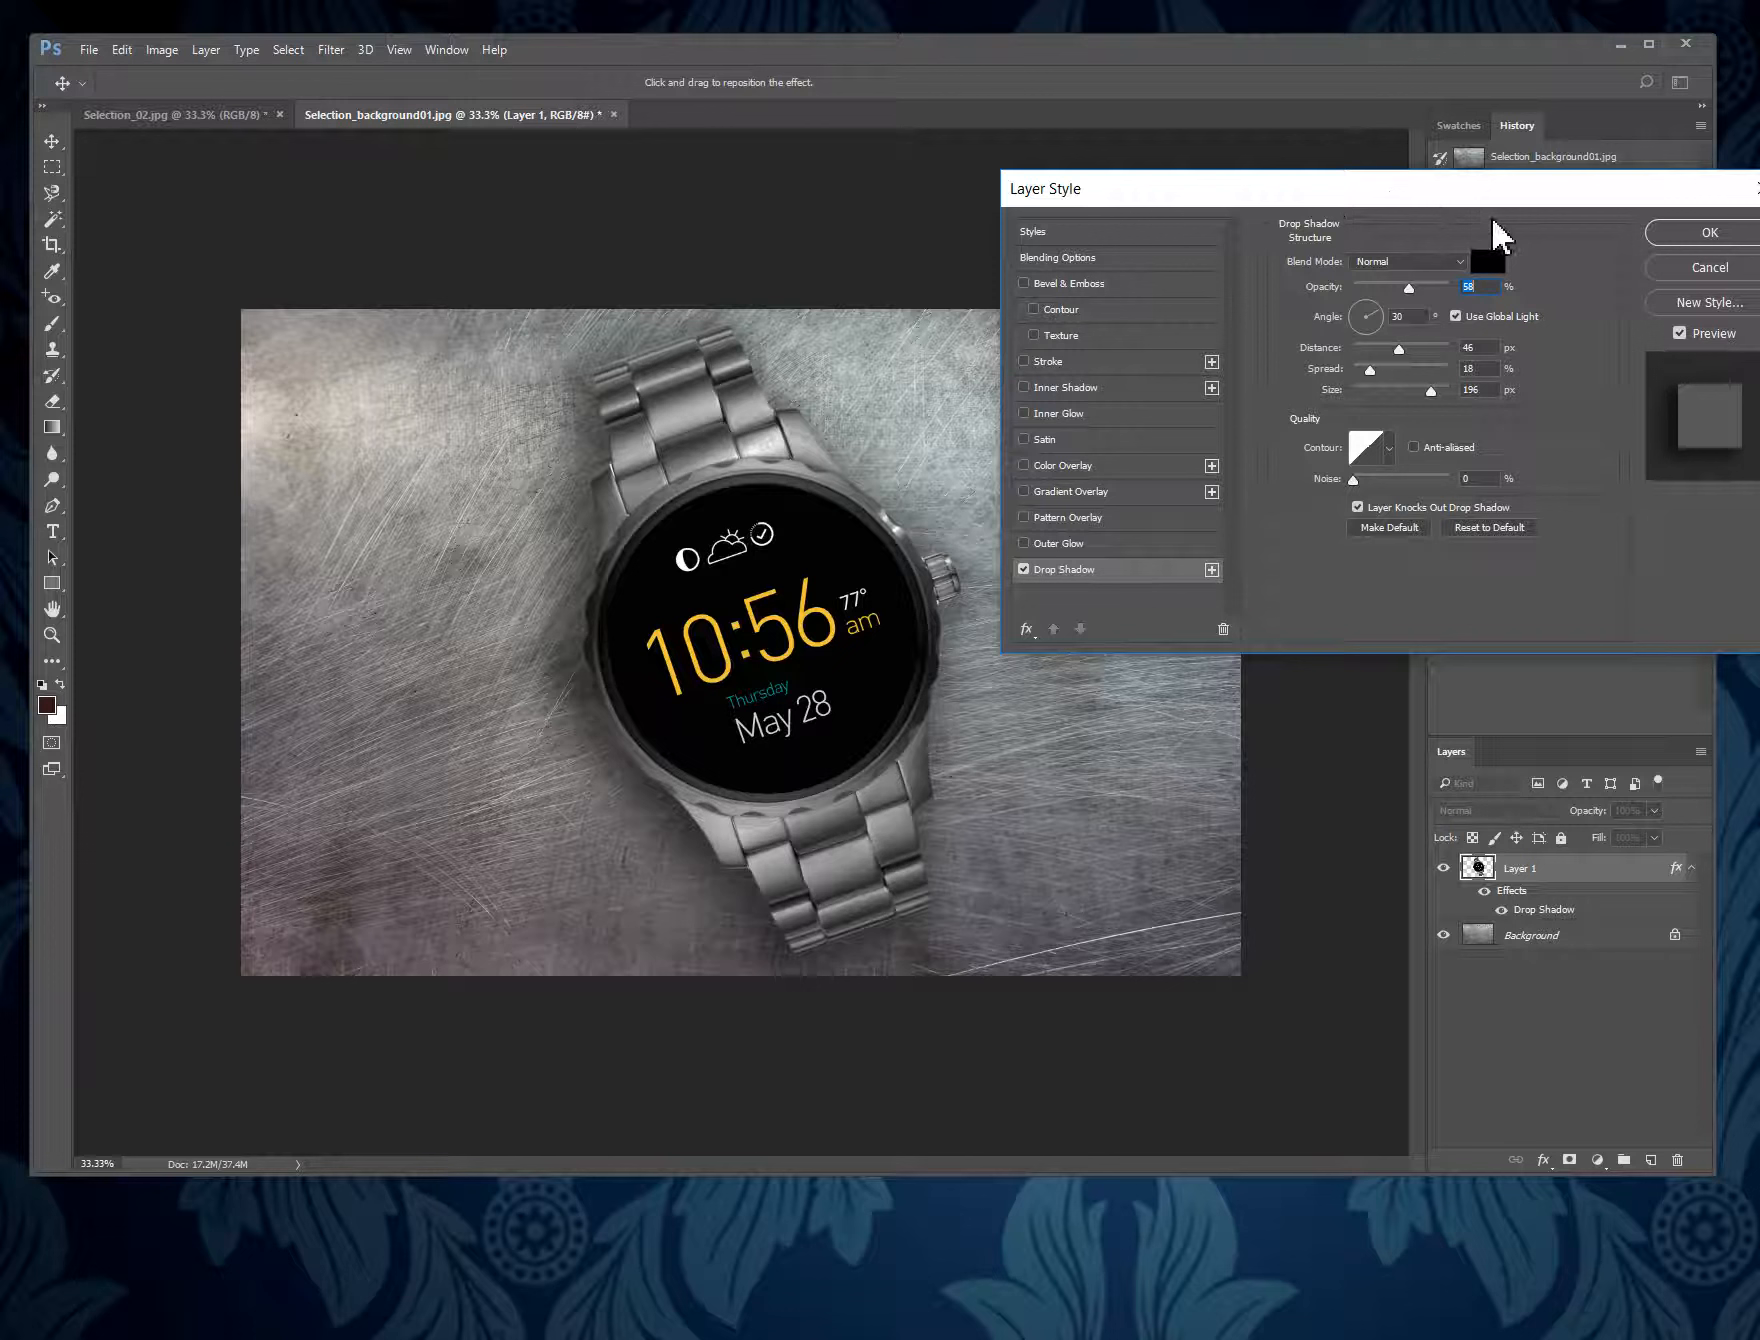
left_click_drag(1414, 198, 1378, 187)
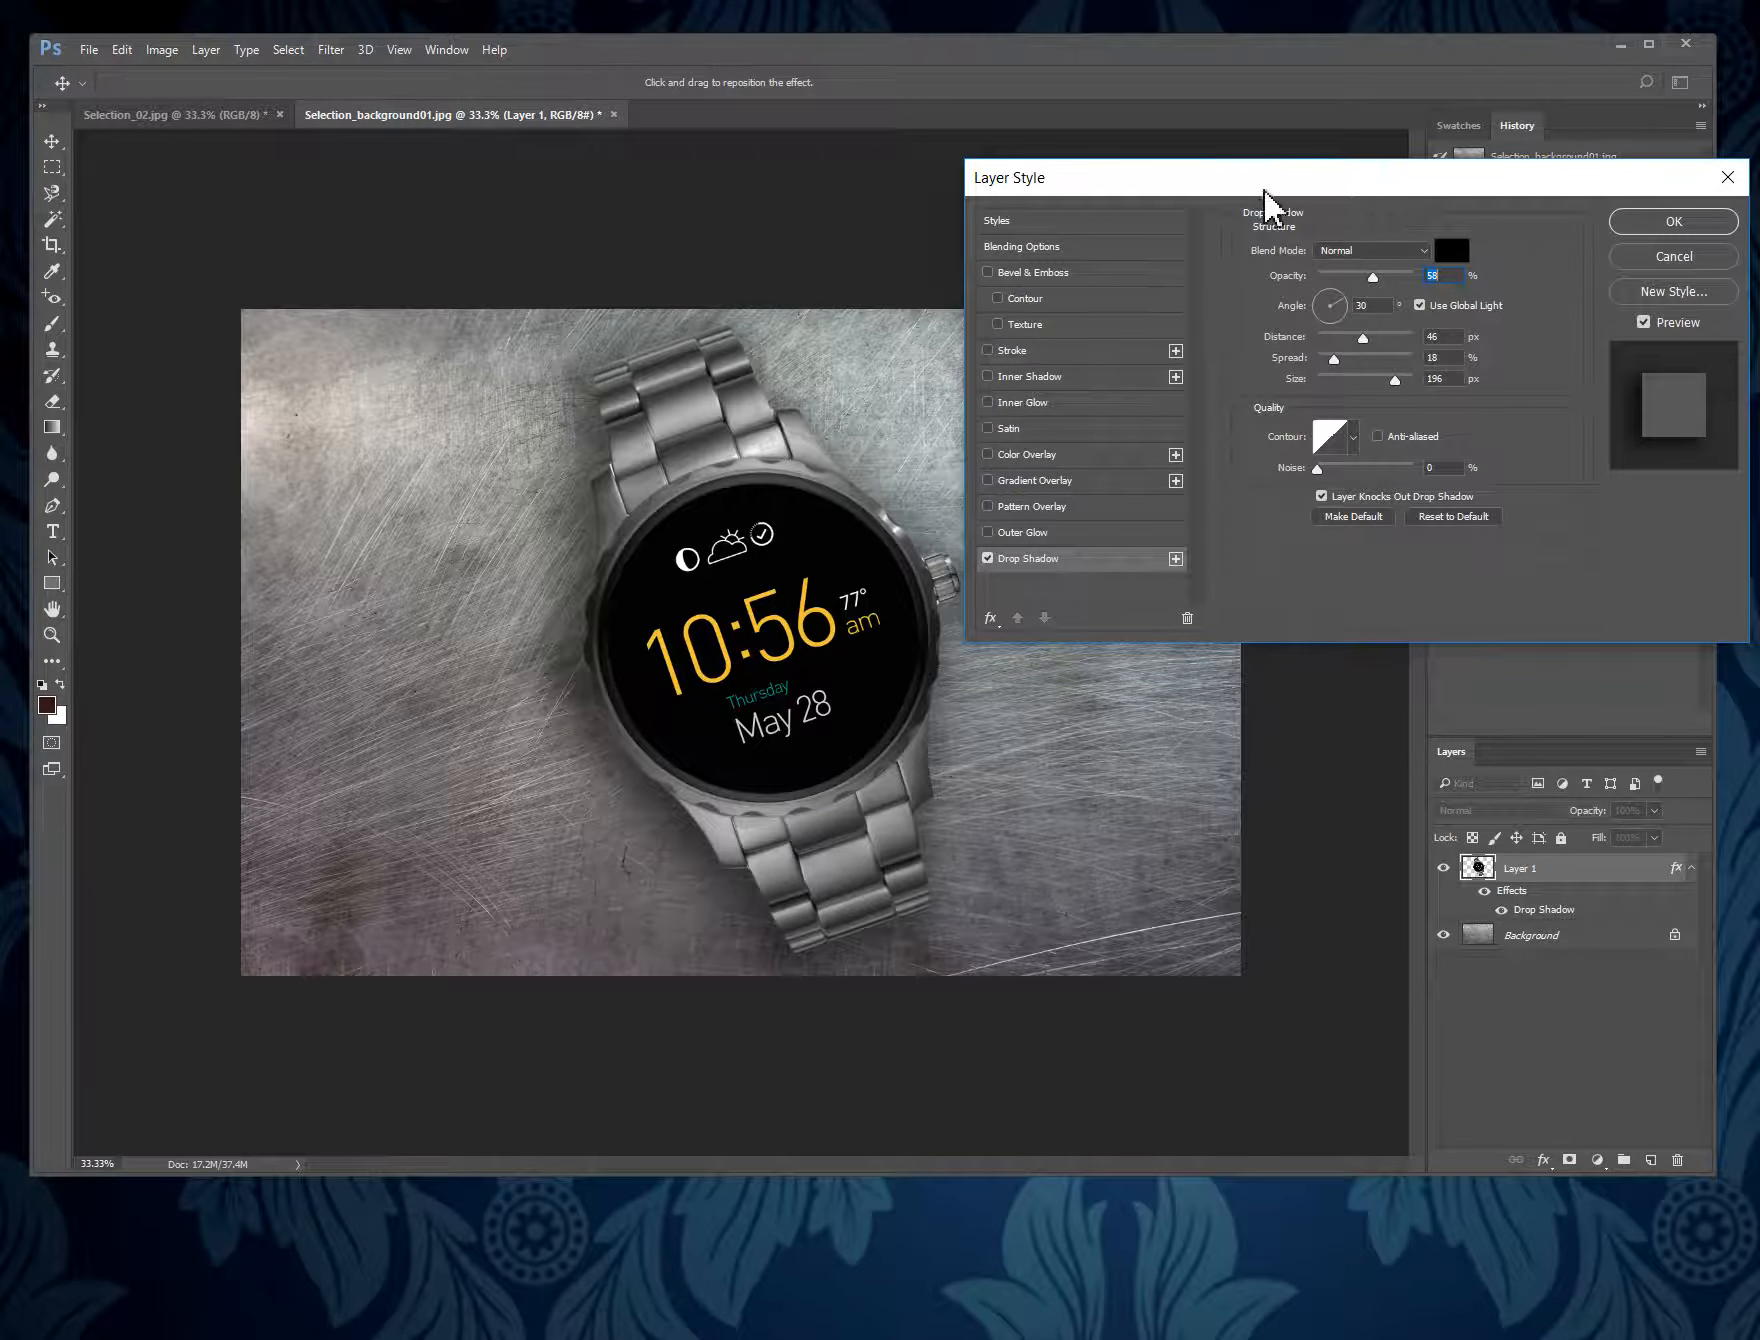
left_click_drag(1352, 184, 1380, 166)
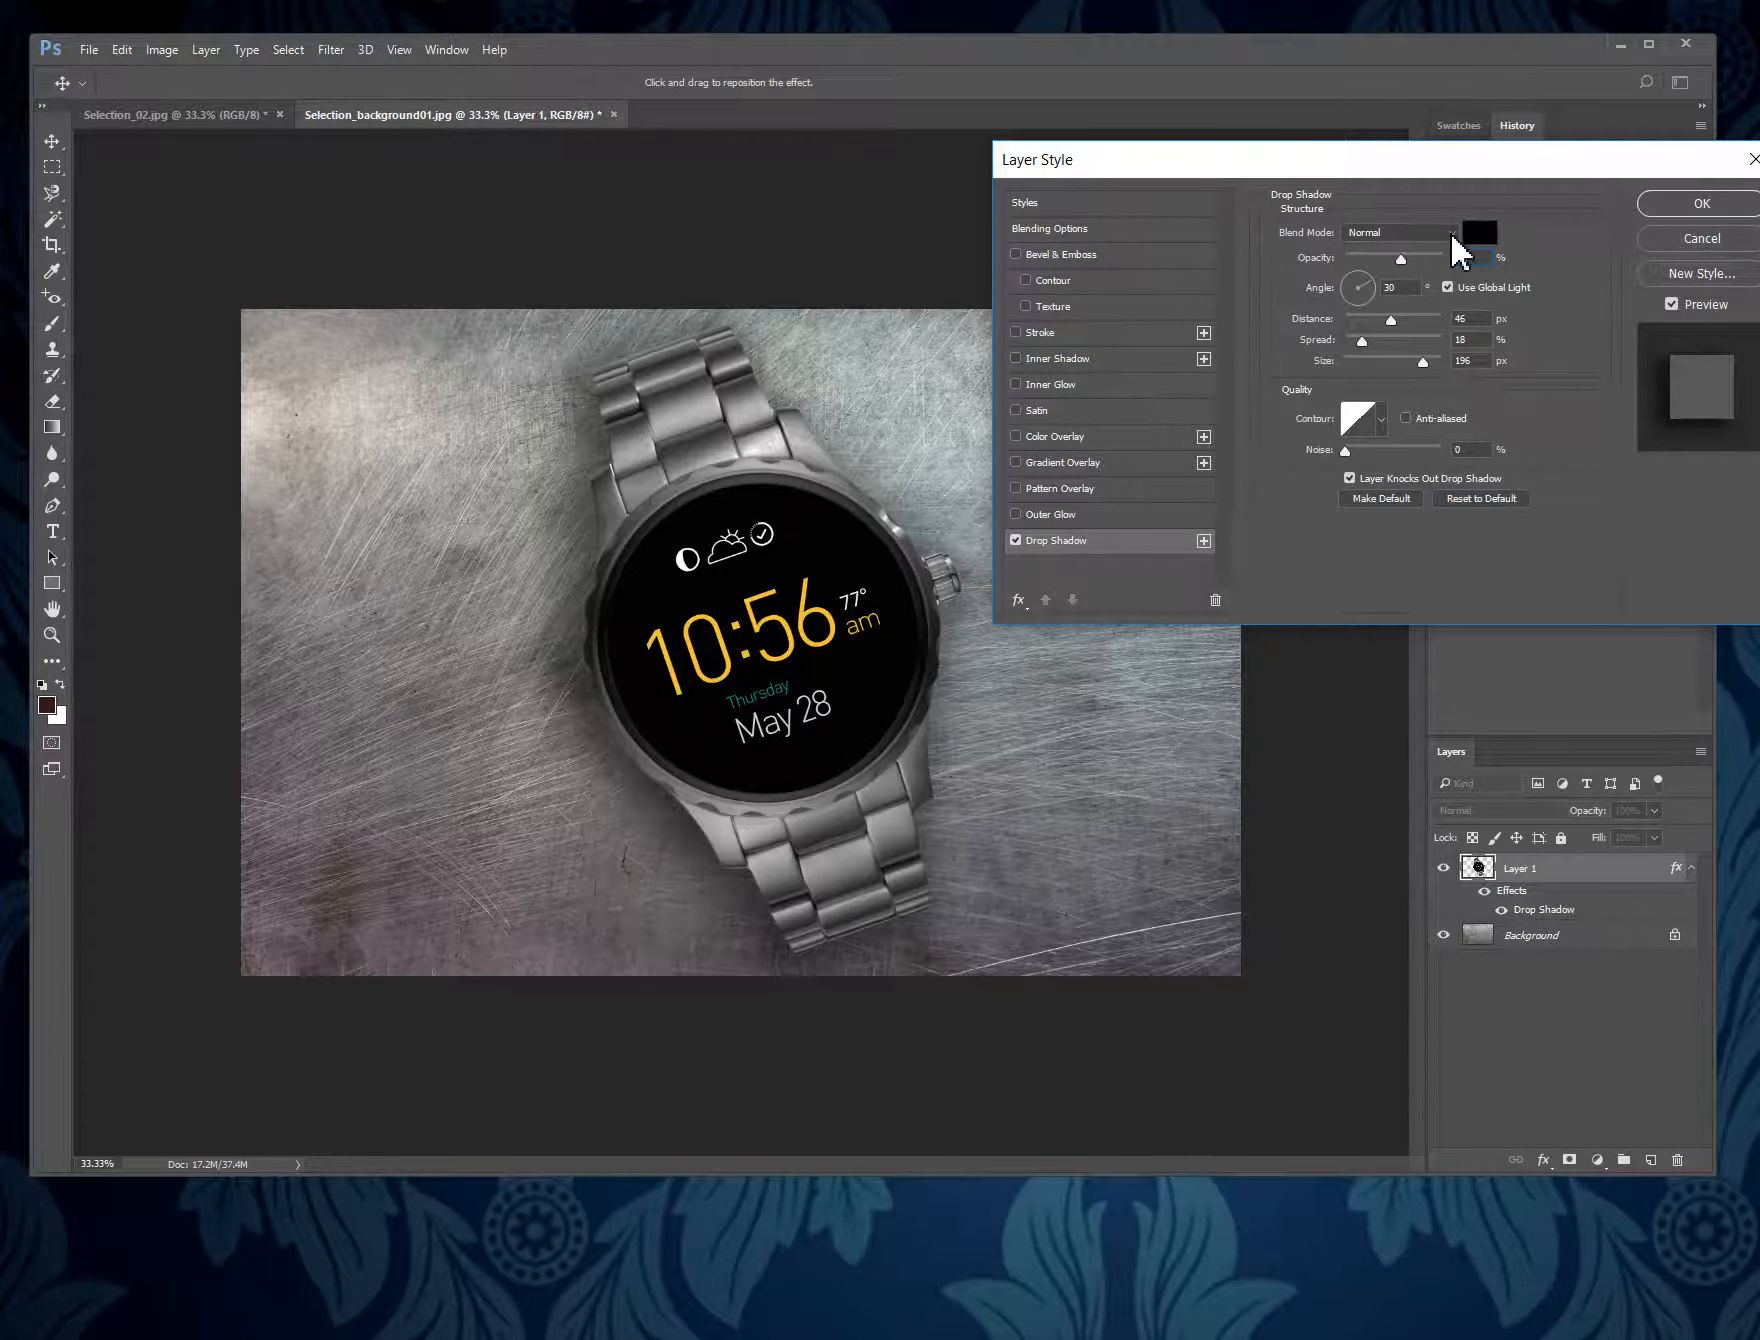
left_click(1450, 231)
left_click(1440, 262)
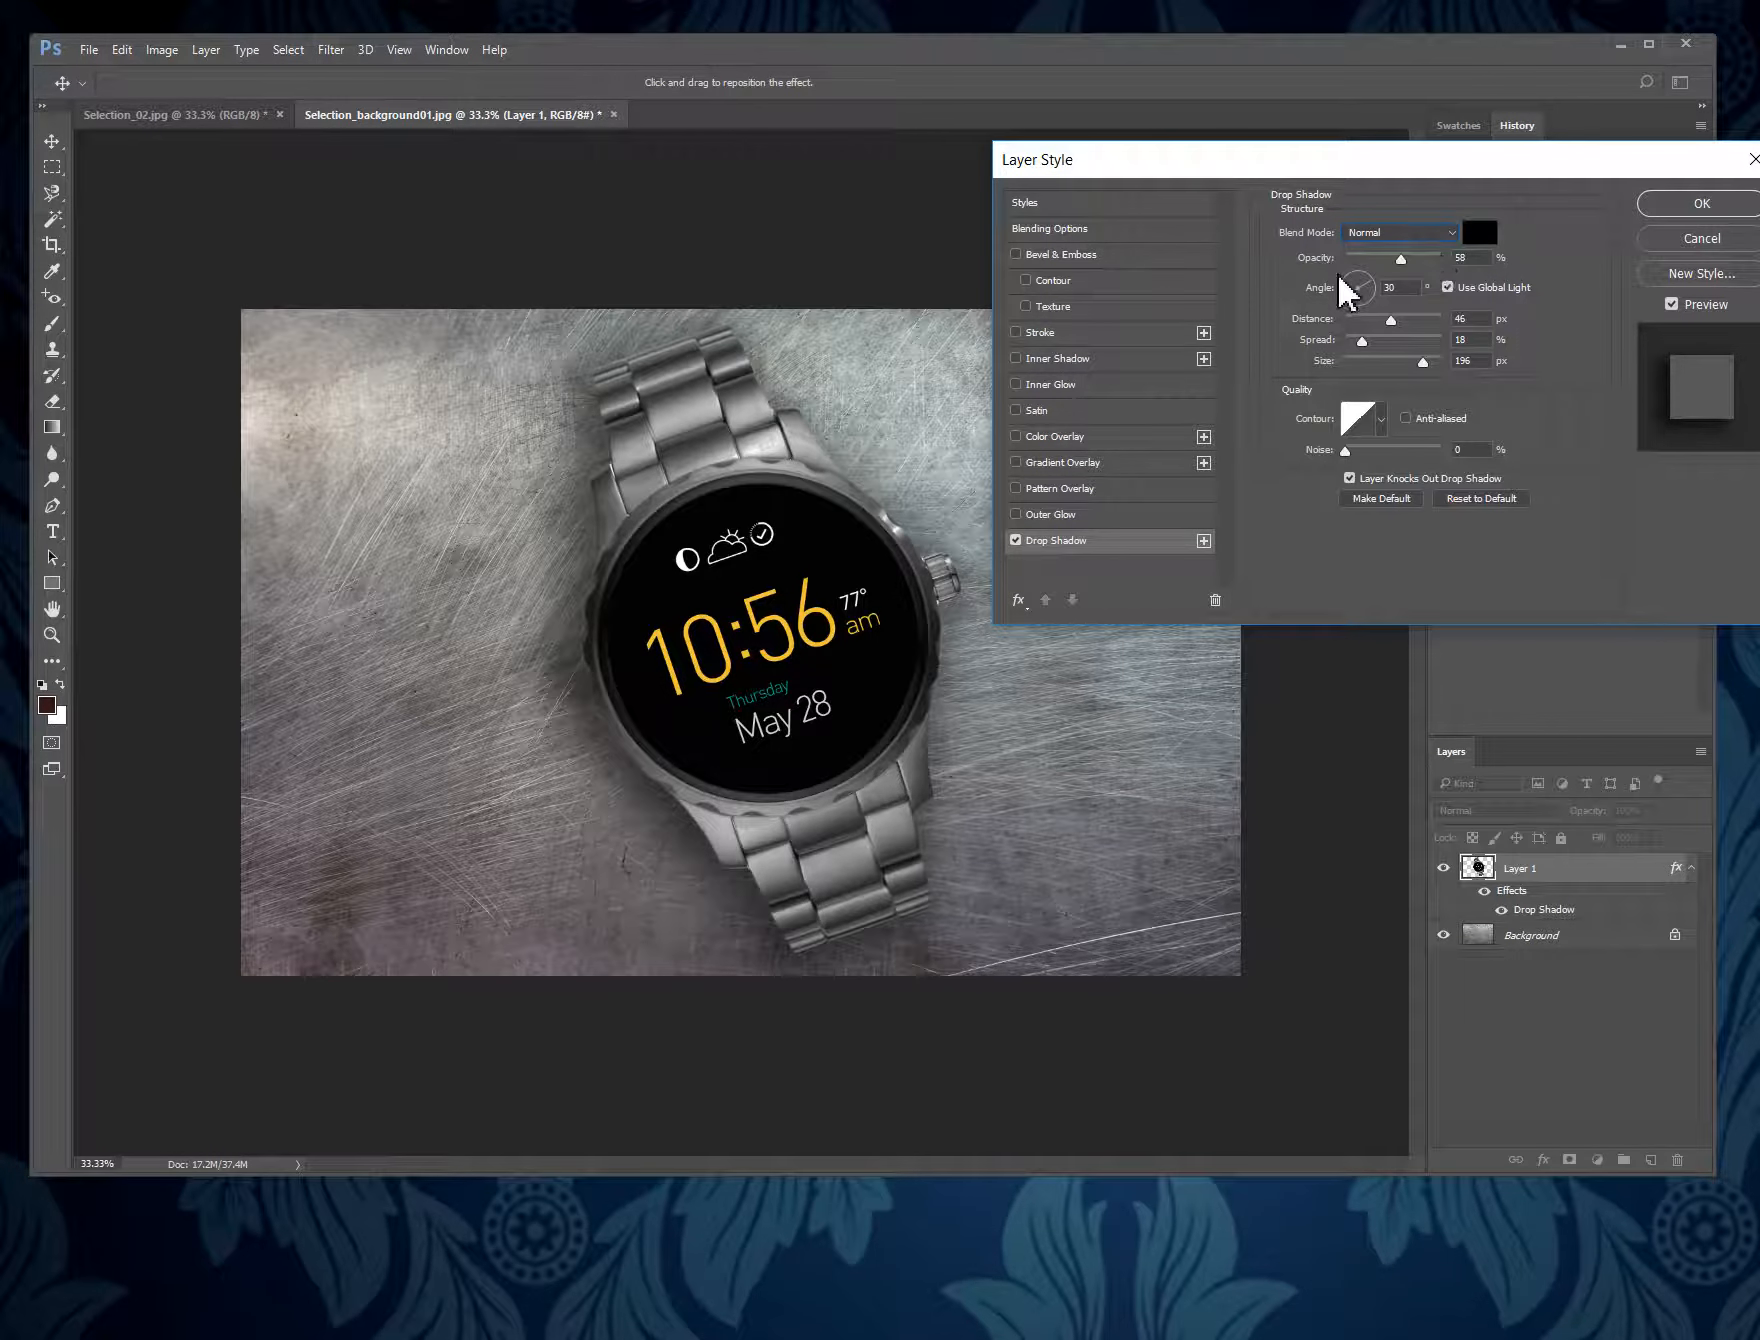
- Set the drop shadow's opacity to 53% and its light angle to 39°
mouse_move(1403, 260)
left_mouse_down()
mouse_move(1442, 270)
mouse_move(1372, 253)
mouse_move(1457, 272)
mouse_move(1372, 258)
mouse_move(1427, 289)
left_mouse_up()
left_click(1343, 270)
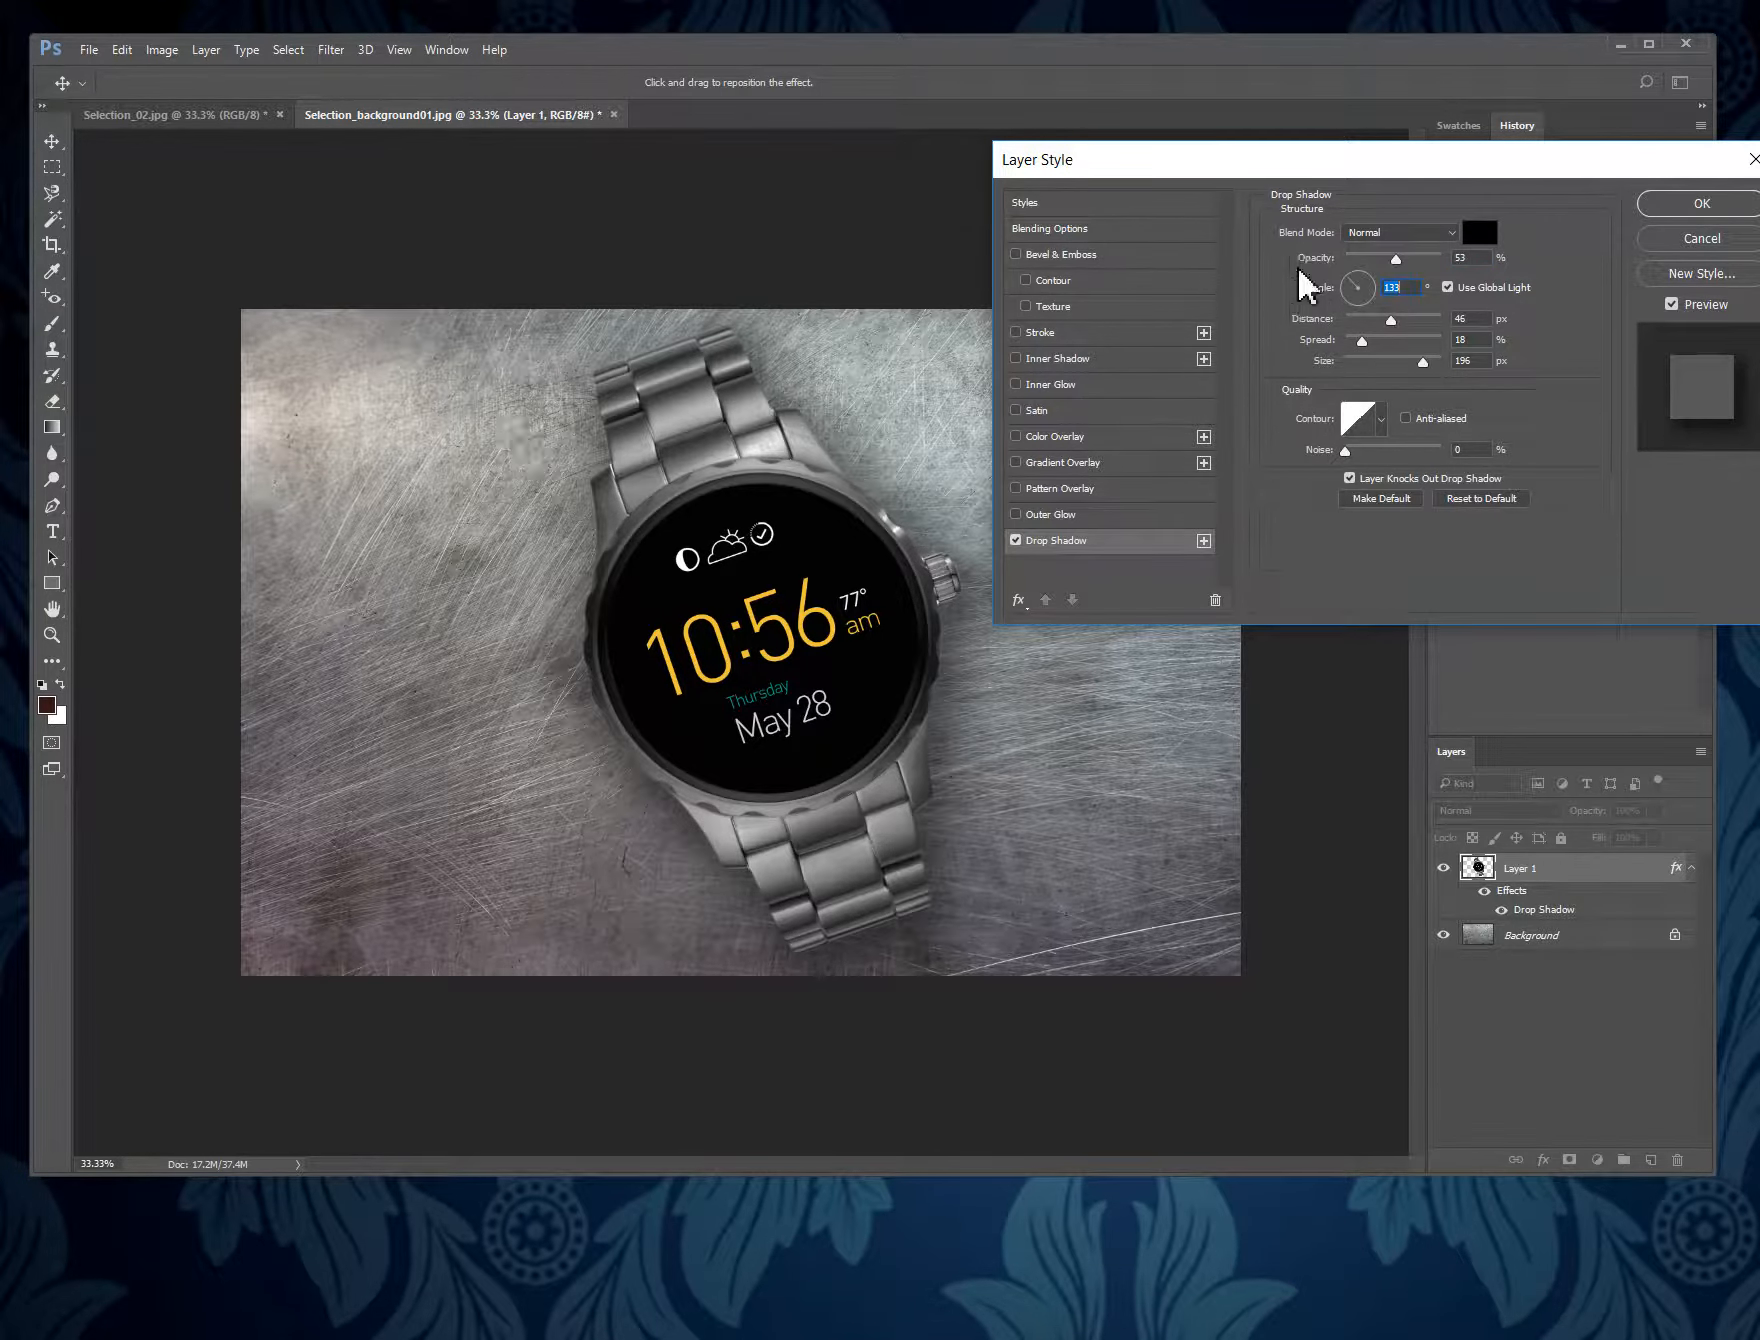
left_click_drag(1357, 297, 1355, 296)
mouse_move(1348, 287)
left_mouse_down()
mouse_move(1360, 322)
mouse_move(1376, 306)
left_mouse_up()
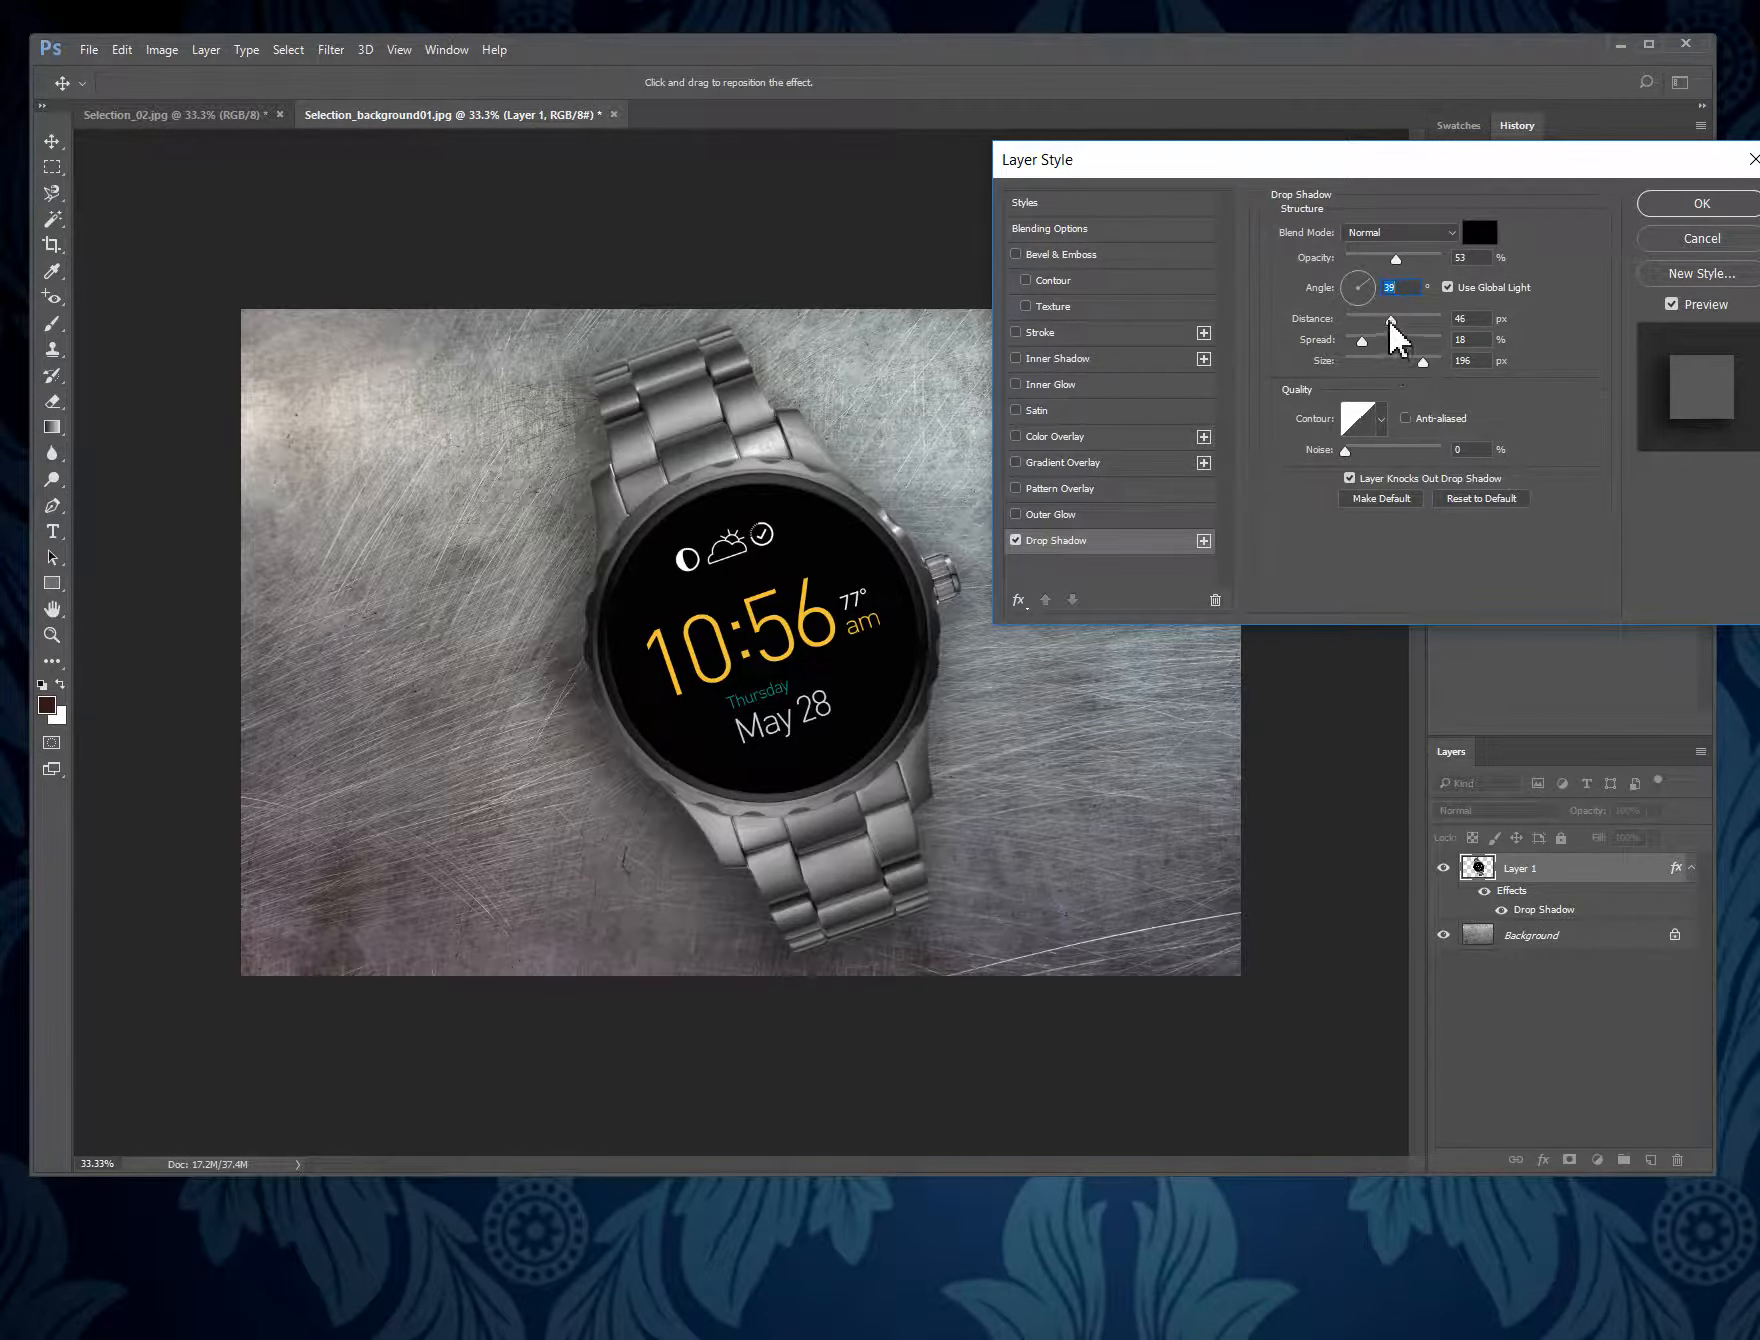
- Set the drop shadow's distance to 83 px, spread to 20% and size to 213 px, and apply the effect
left_click_drag(1395, 327, 1349, 358)
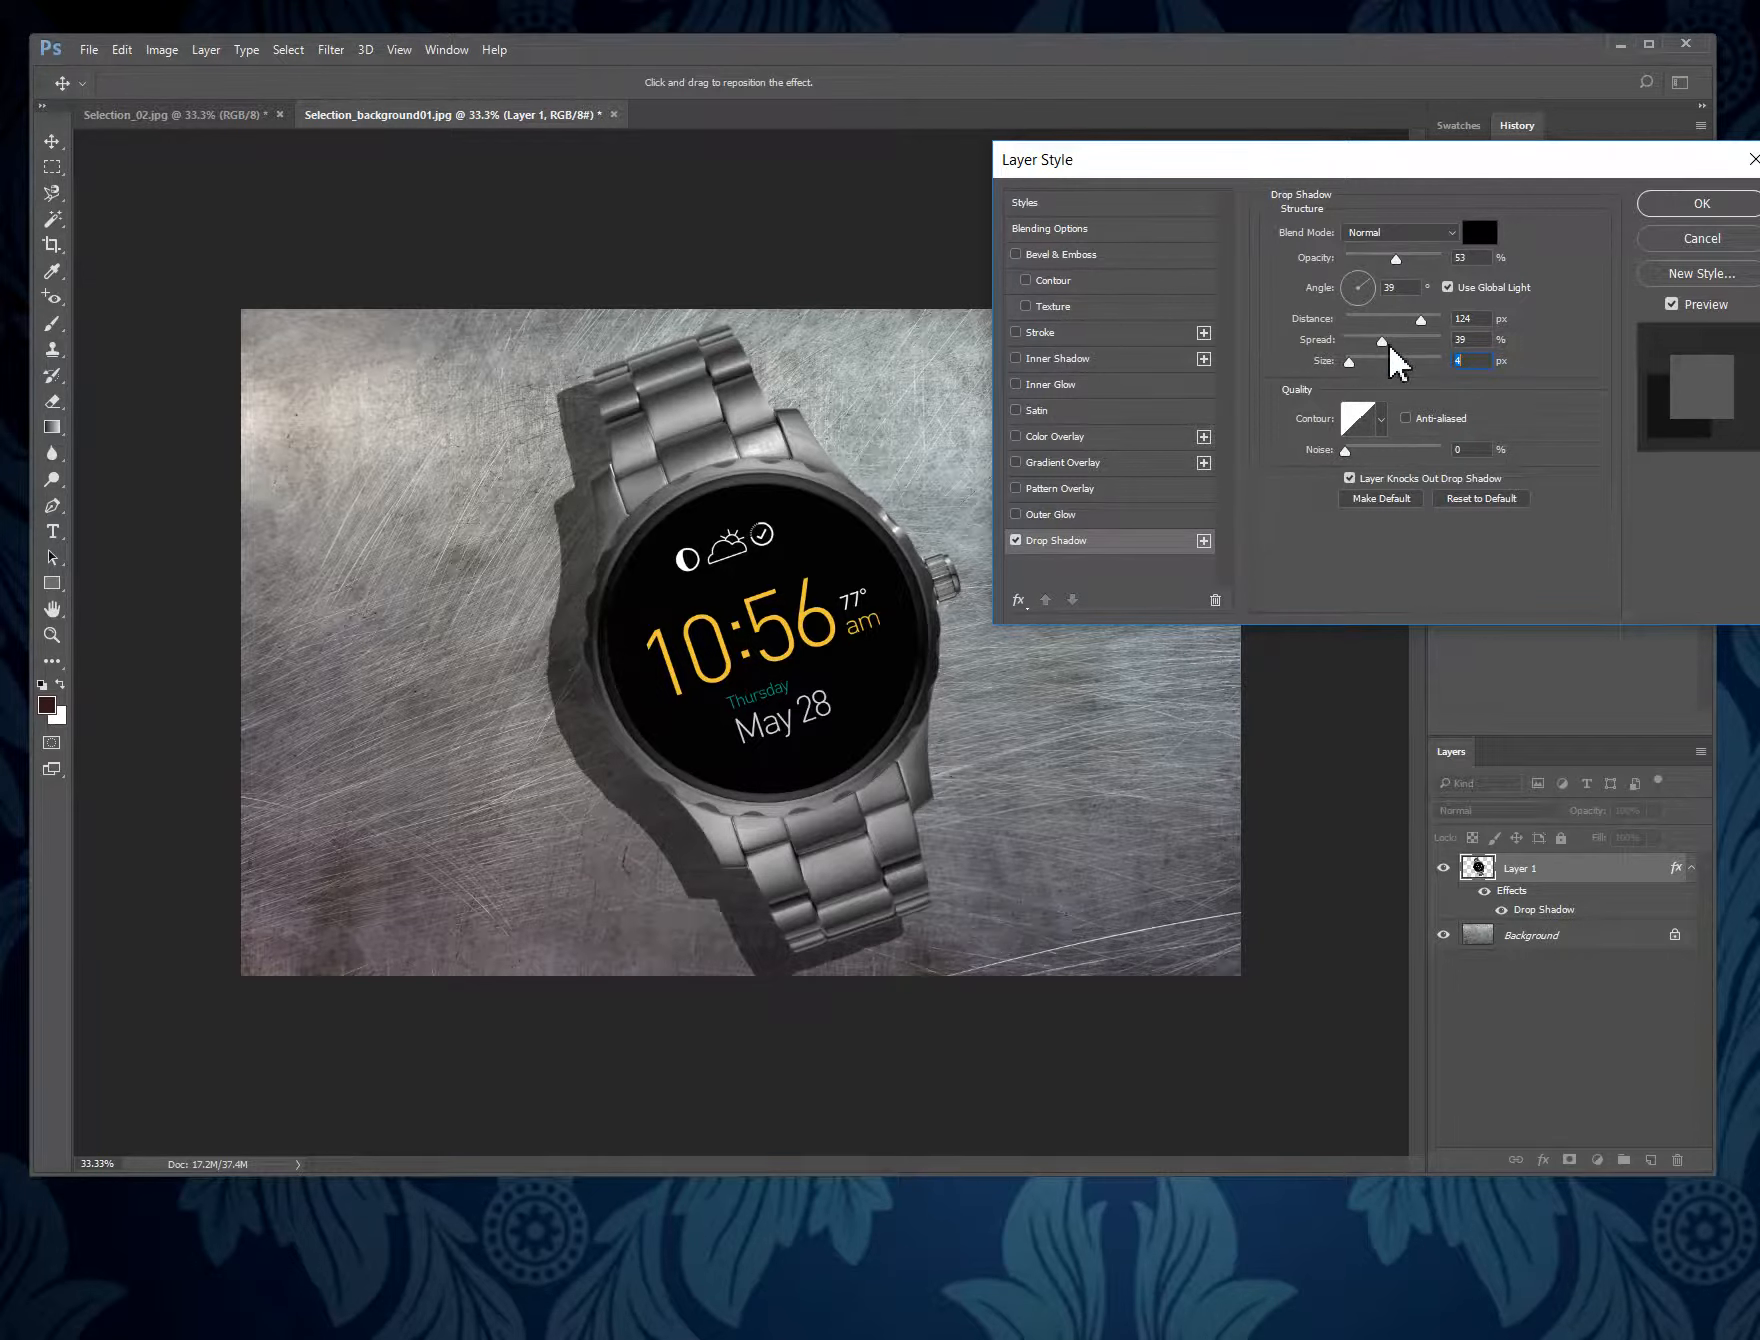
mouse_move(1383, 341)
left_mouse_down()
mouse_move(1400, 341)
mouse_move(1383, 362)
mouse_move(1429, 368)
mouse_move(1414, 332)
mouse_move(1362, 342)
left_mouse_up()
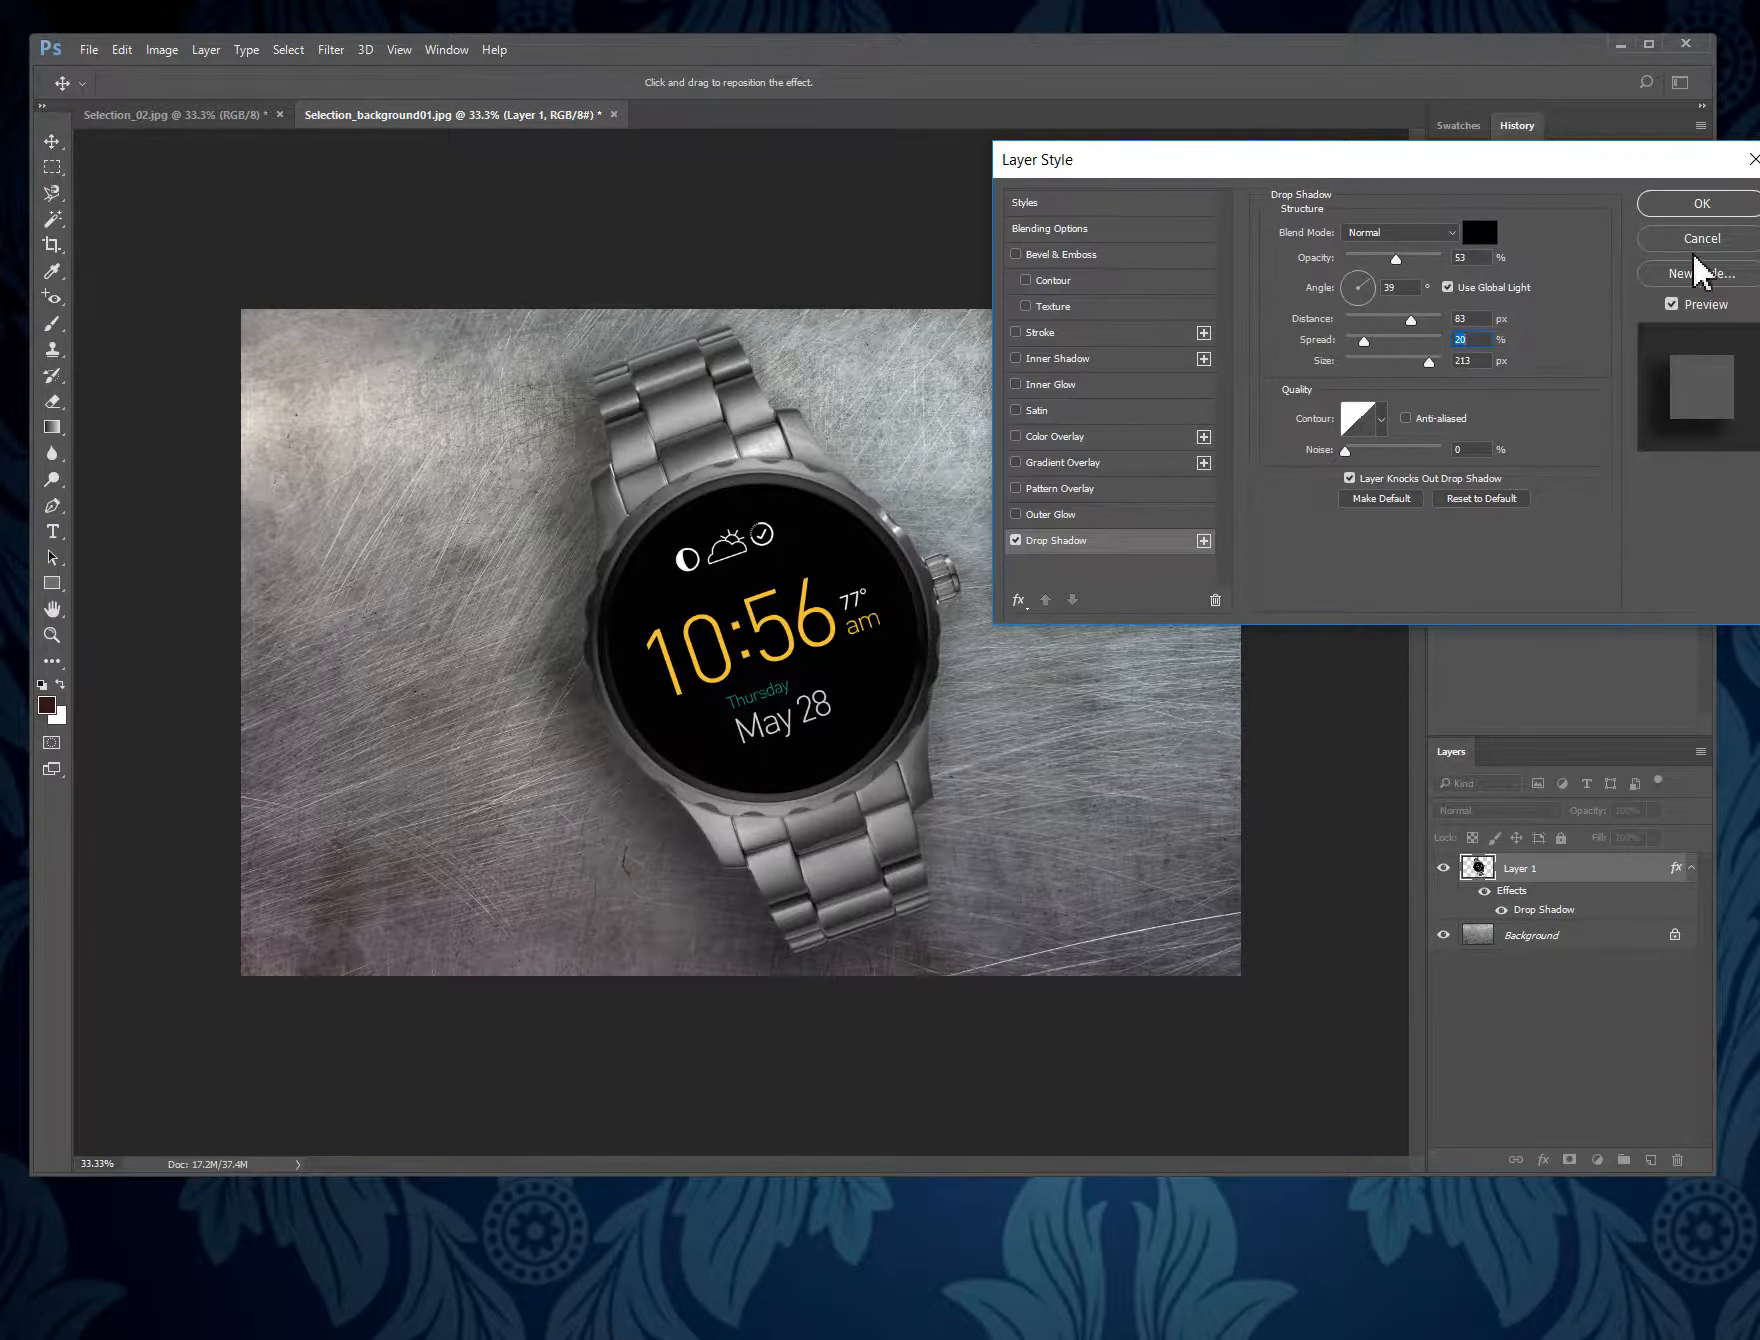
left_click(1703, 204)
key("w")
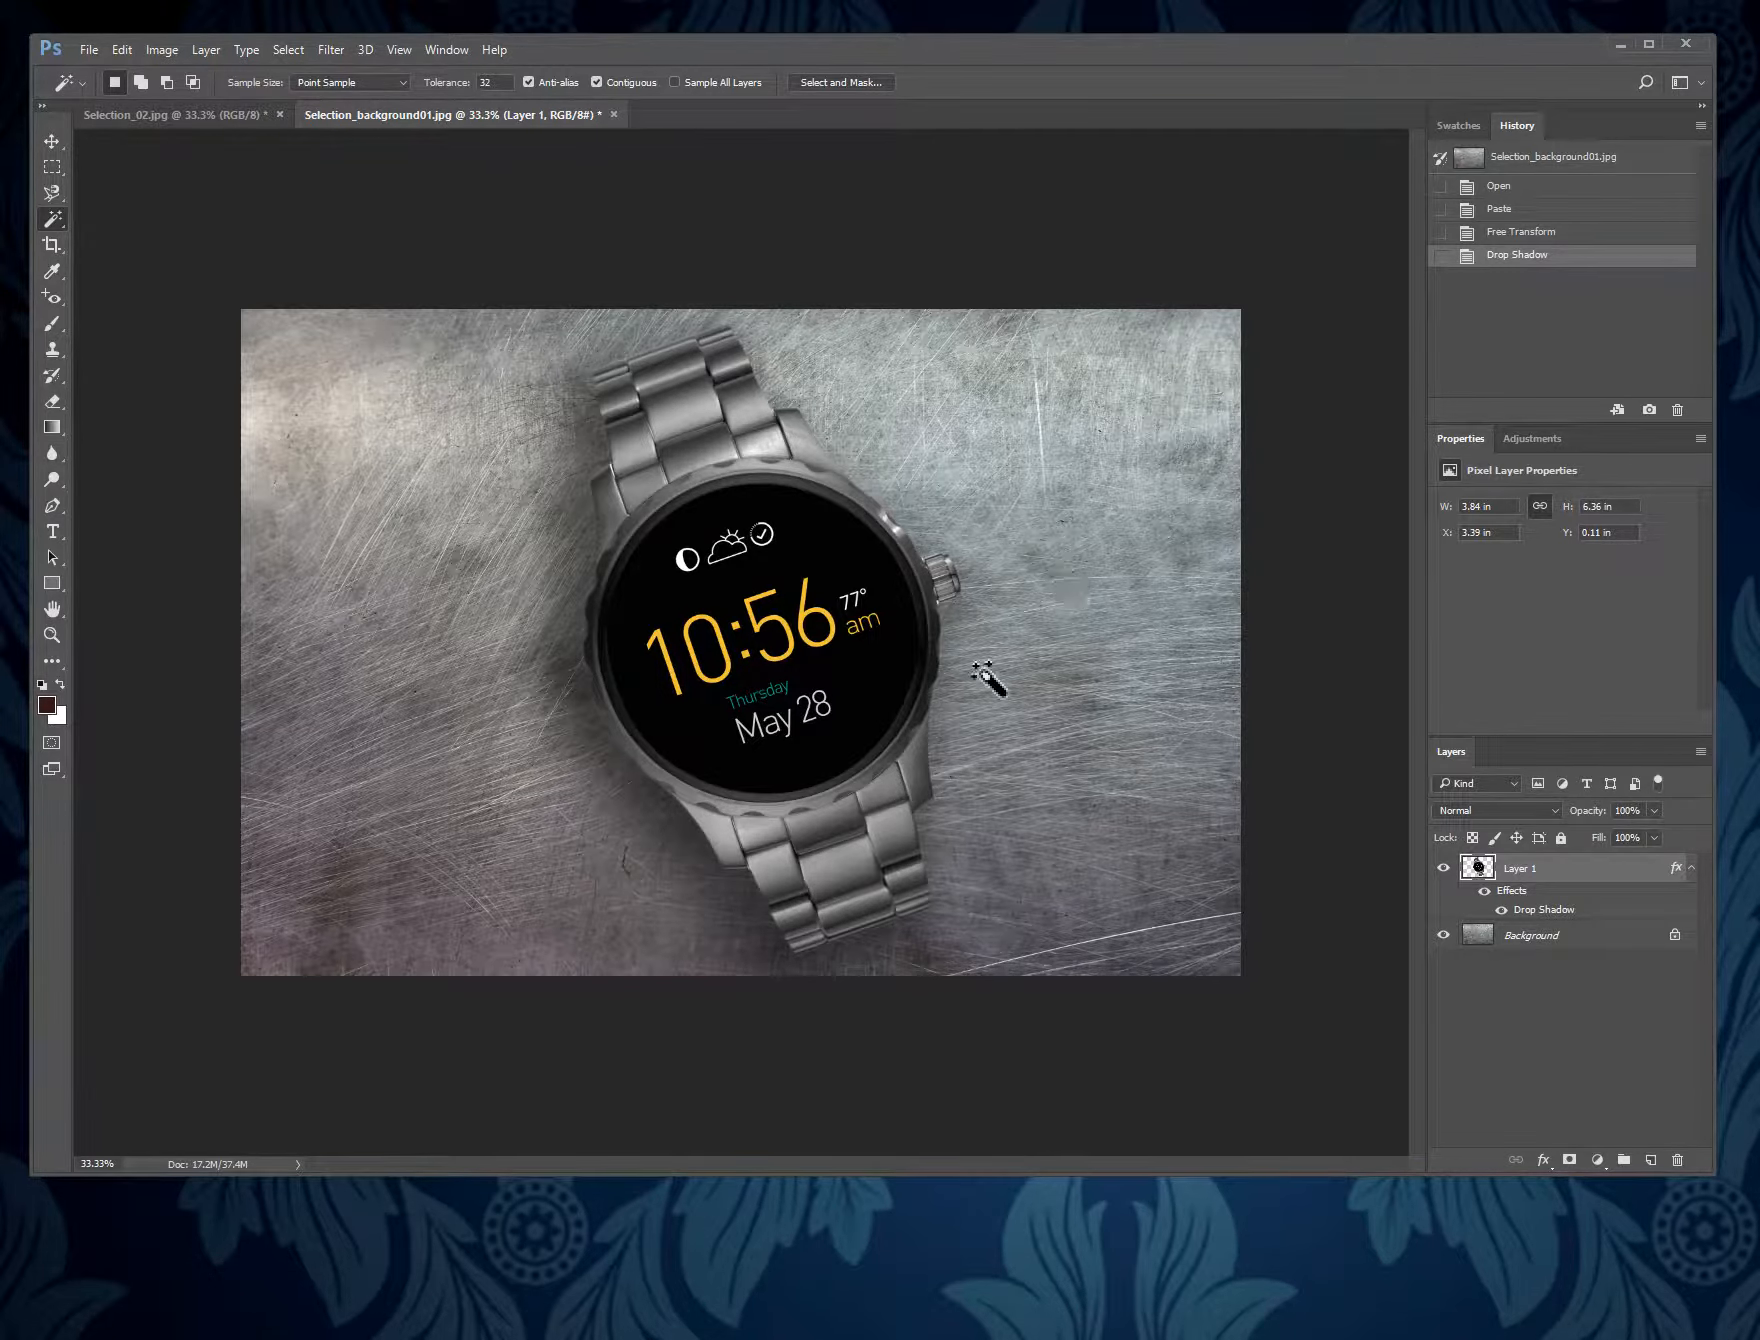
- Turn the metal Background layer grey using Hue/Saturation with hue +5 and saturation -100
left_click(1545, 938)
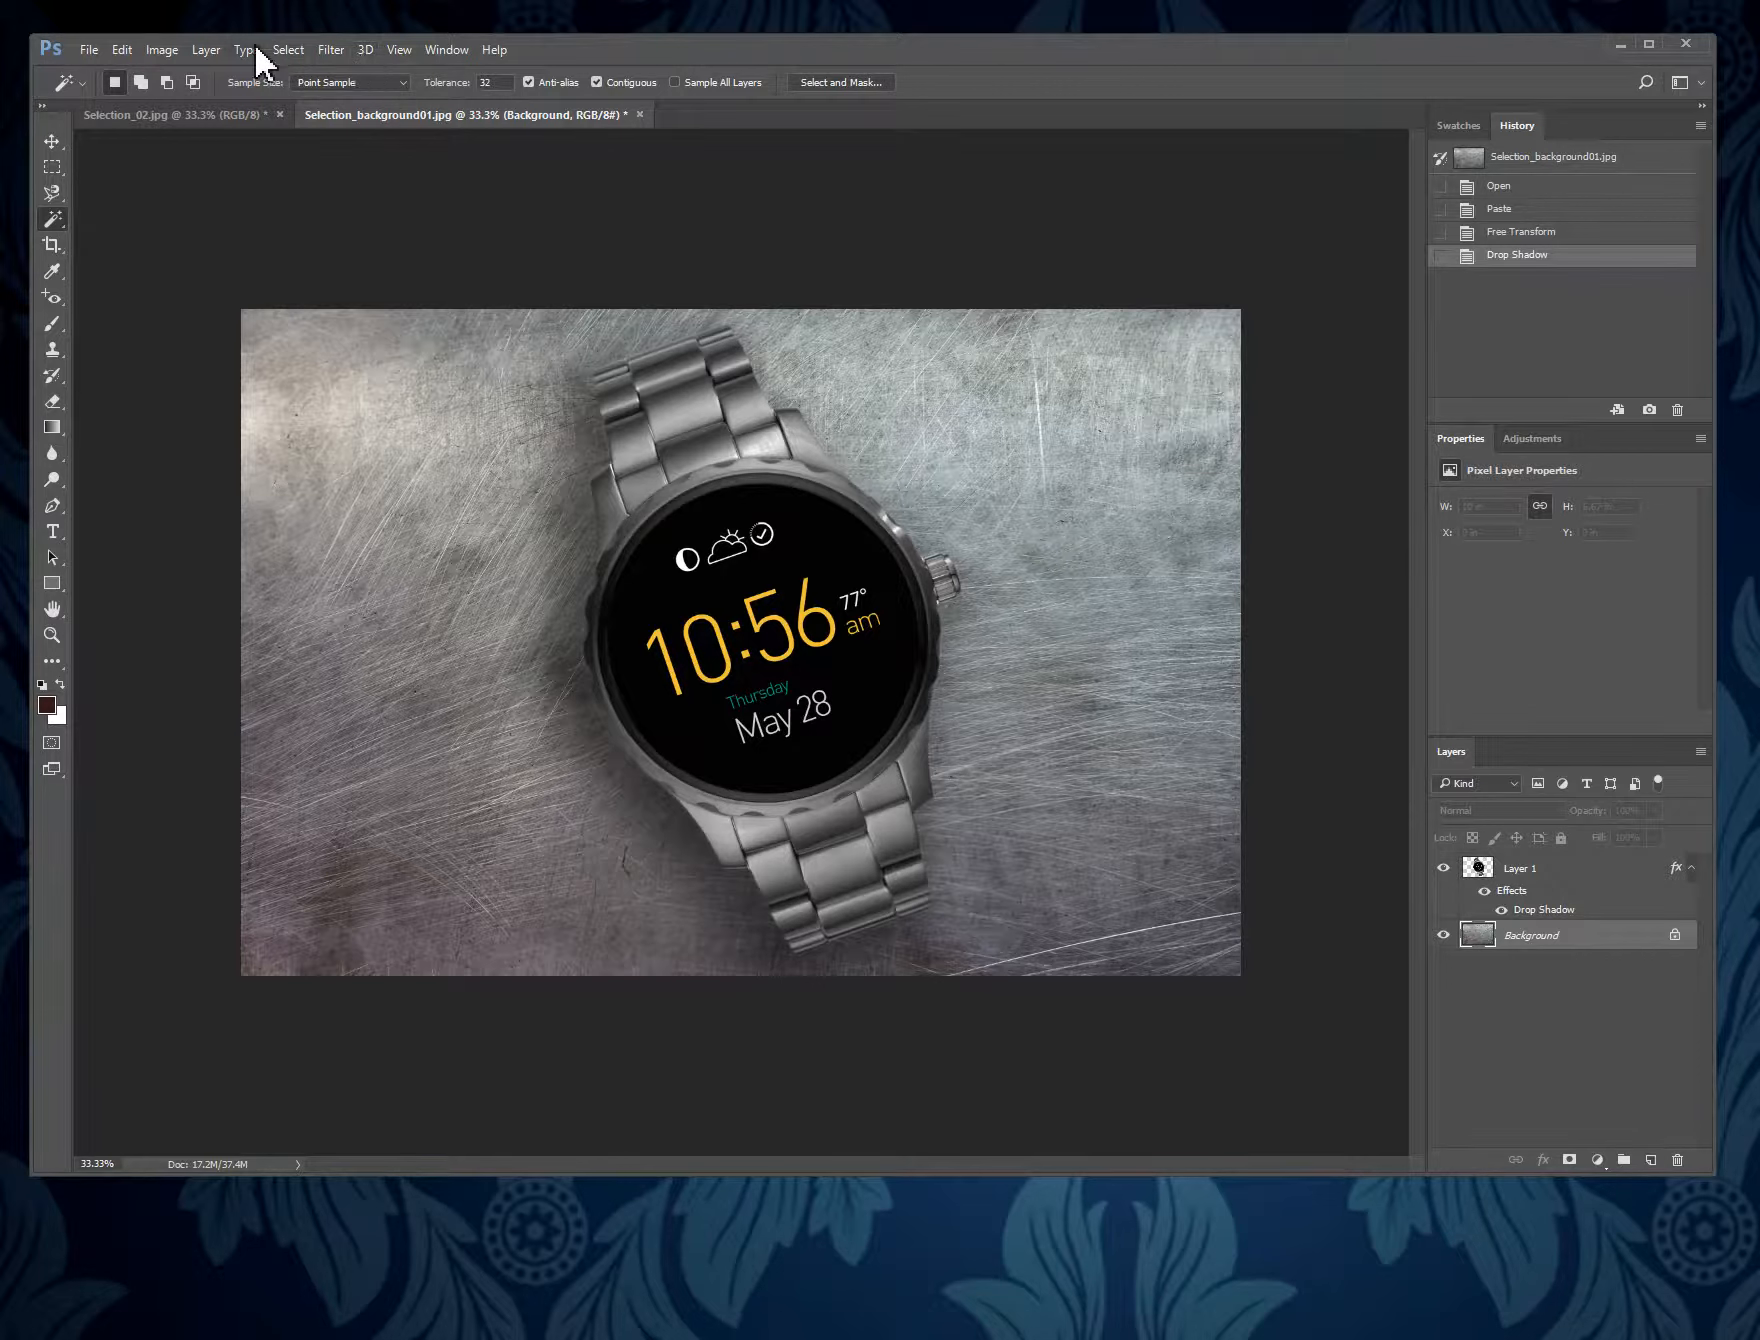
left_click(160, 50)
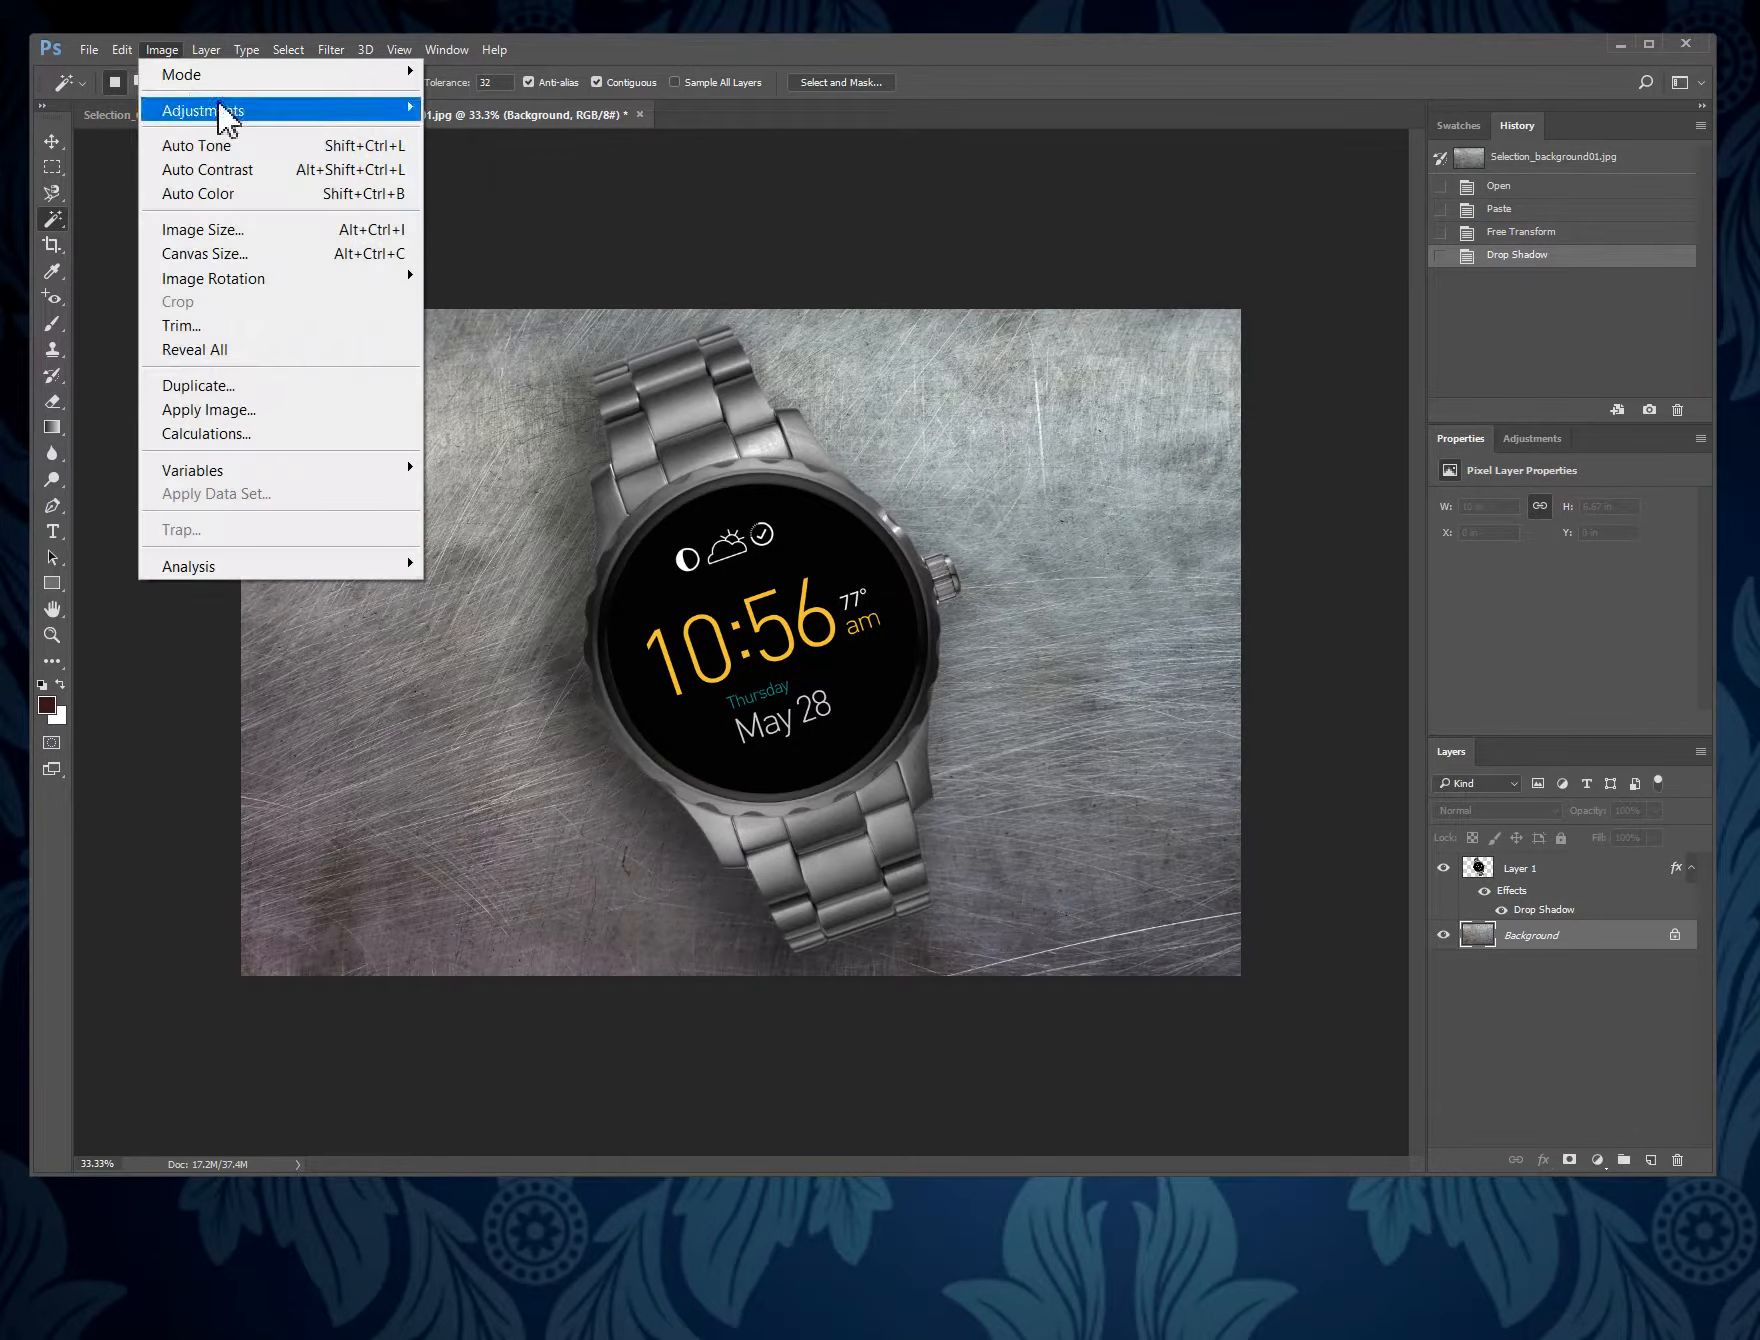
mouse_move(222, 110)
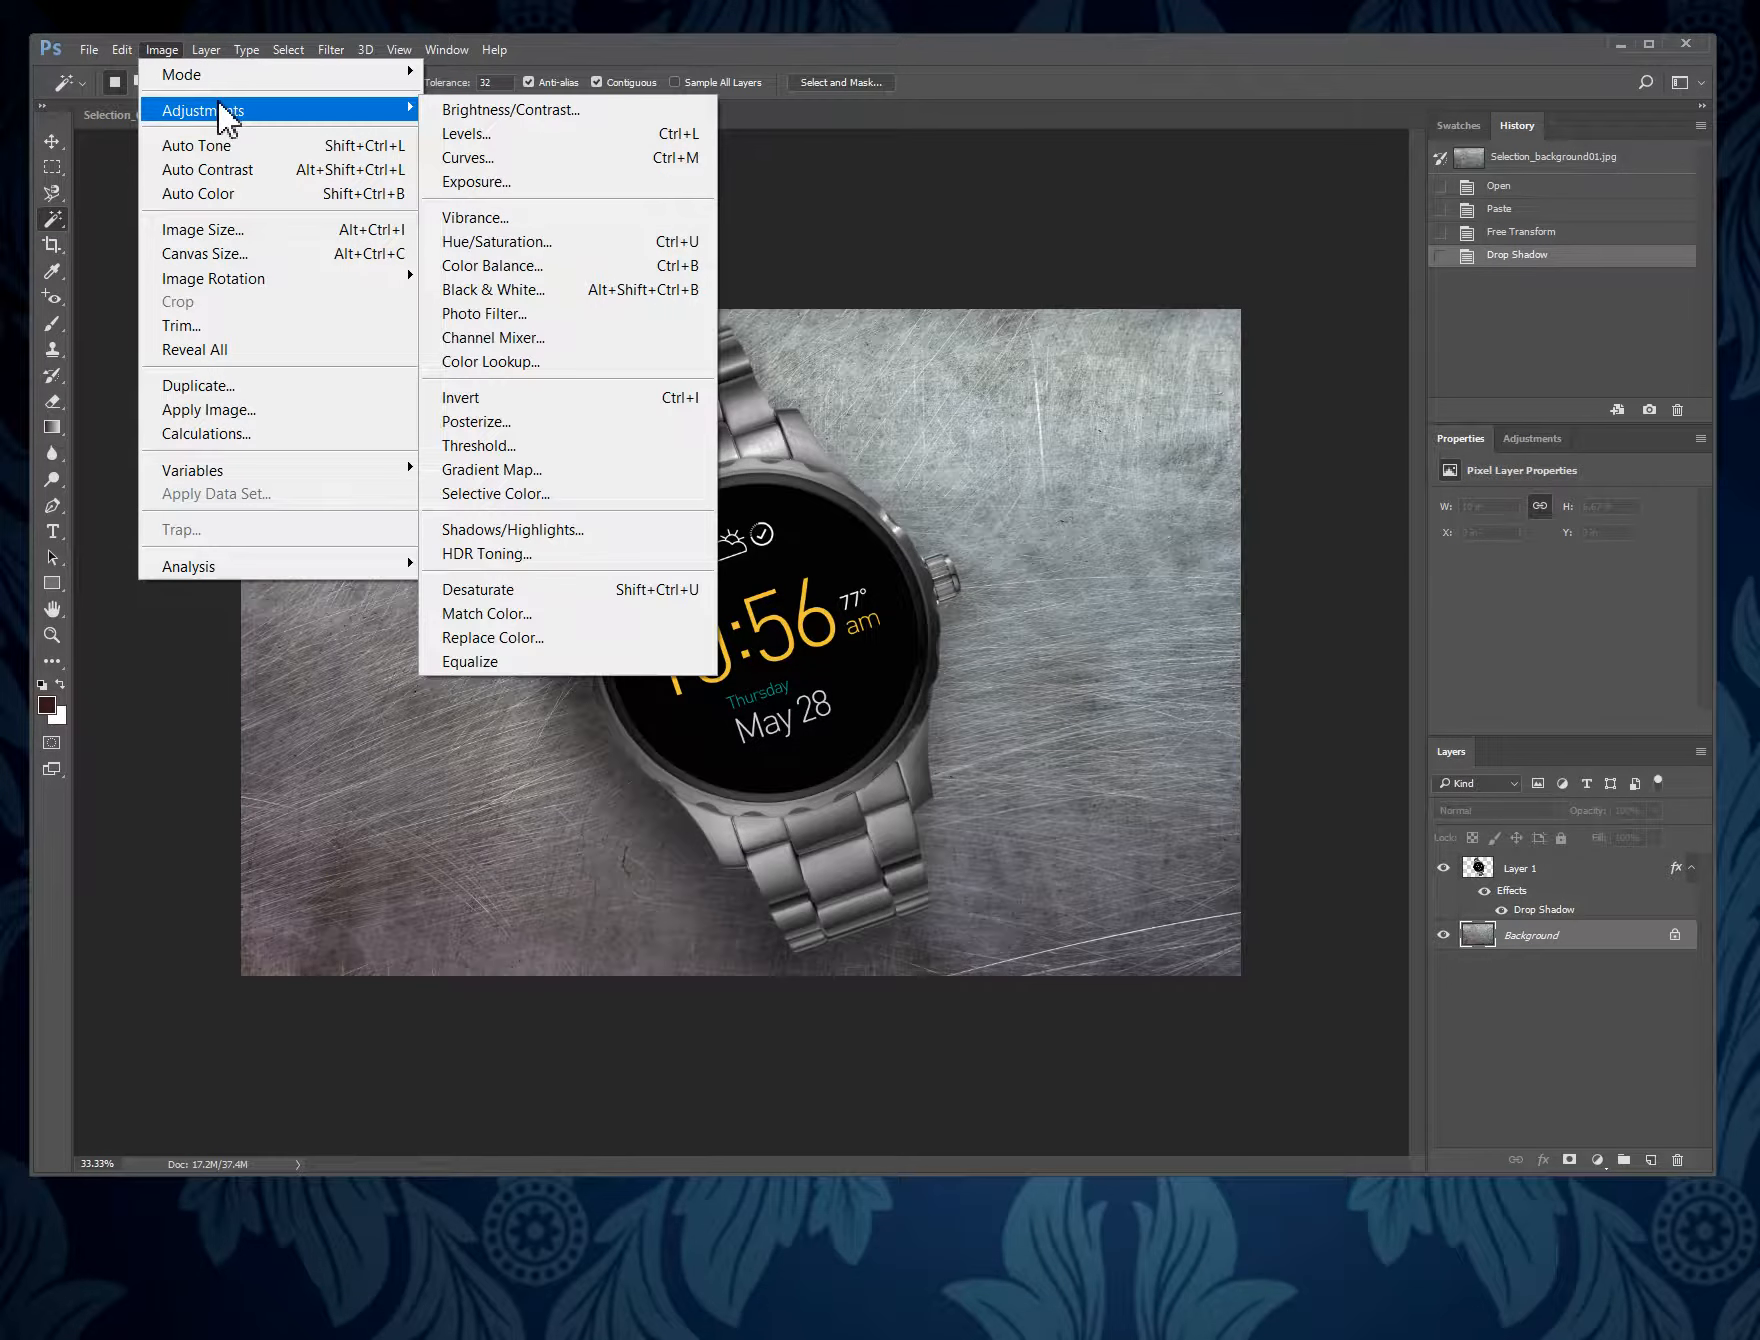
left_click(566, 240)
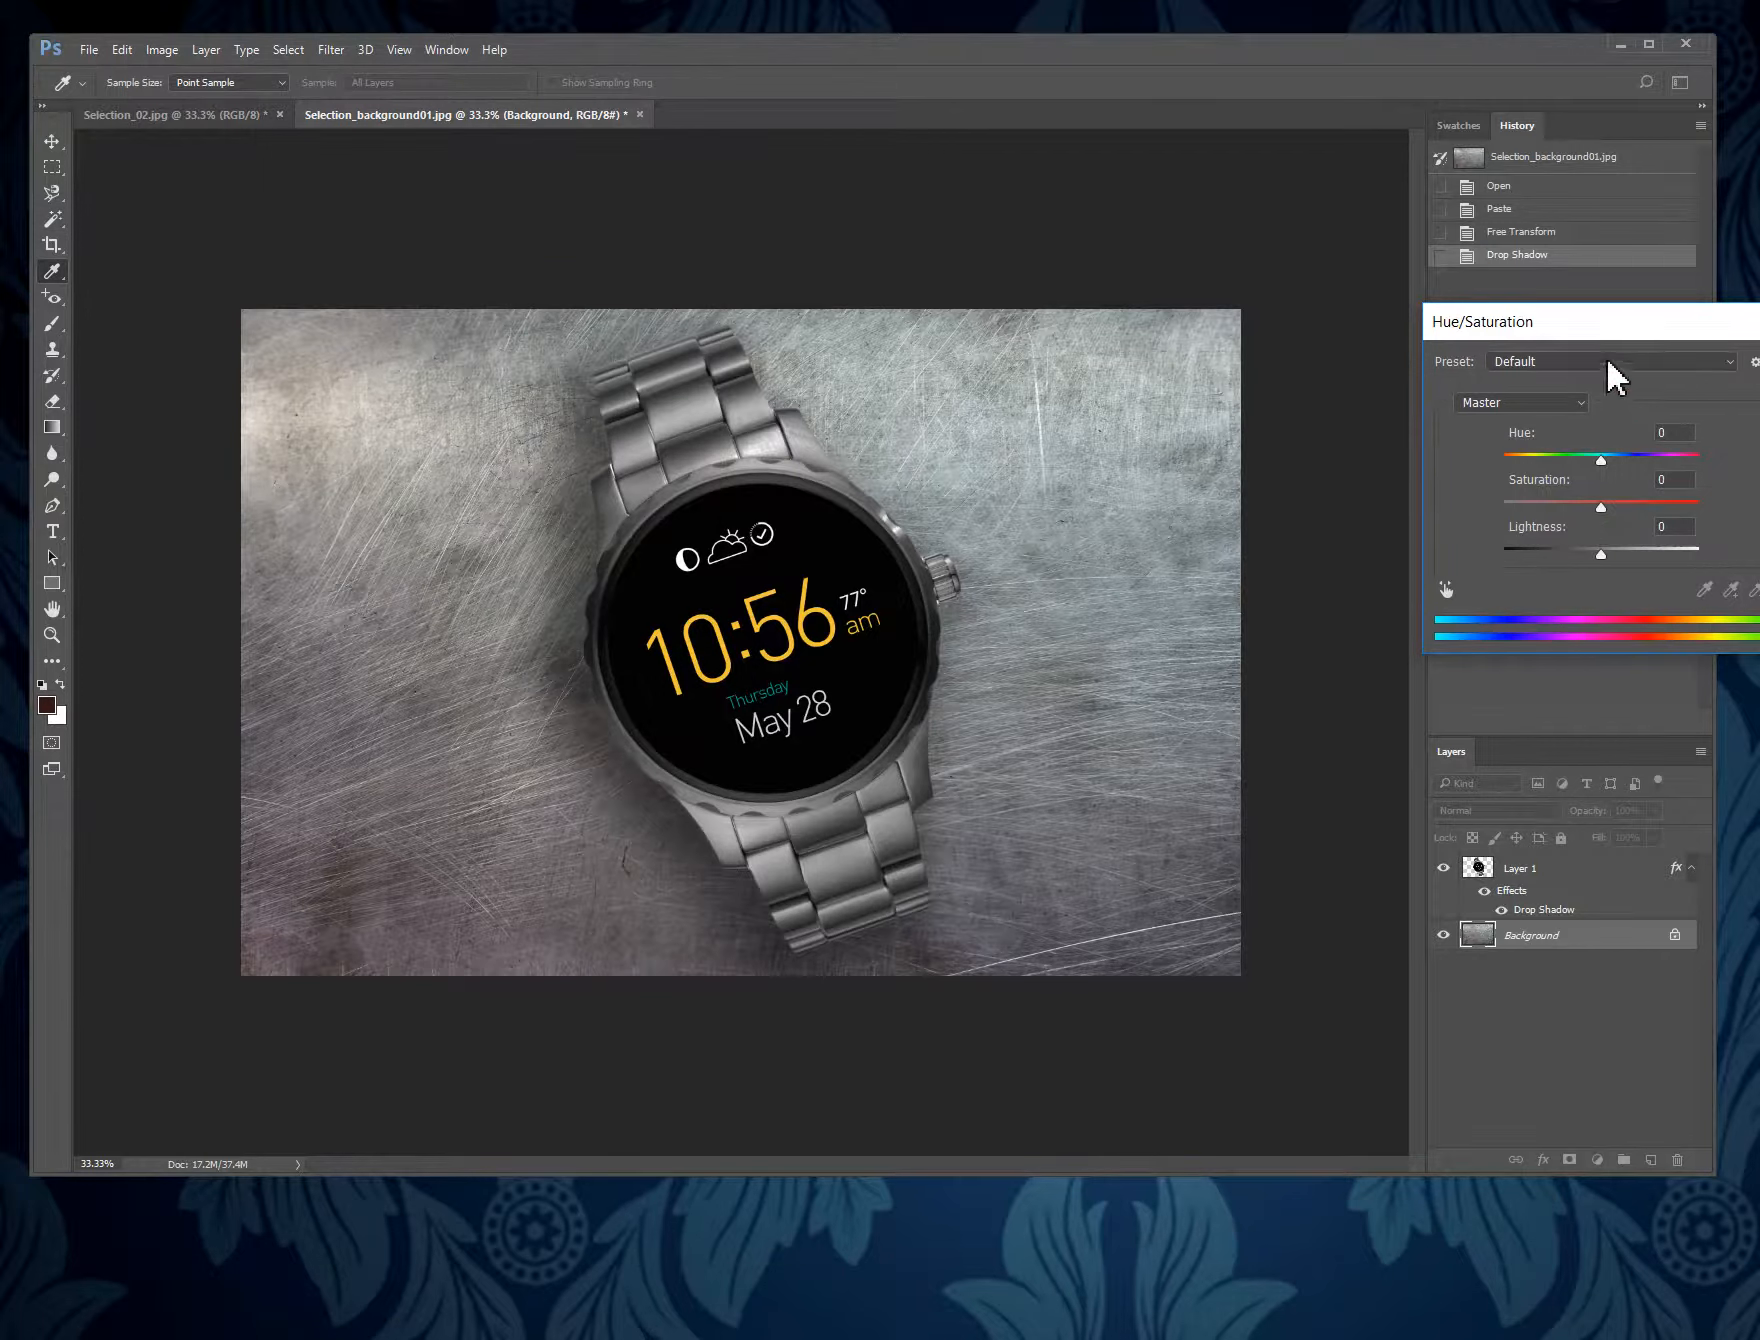
left_click_drag(1630, 334, 1461, 326)
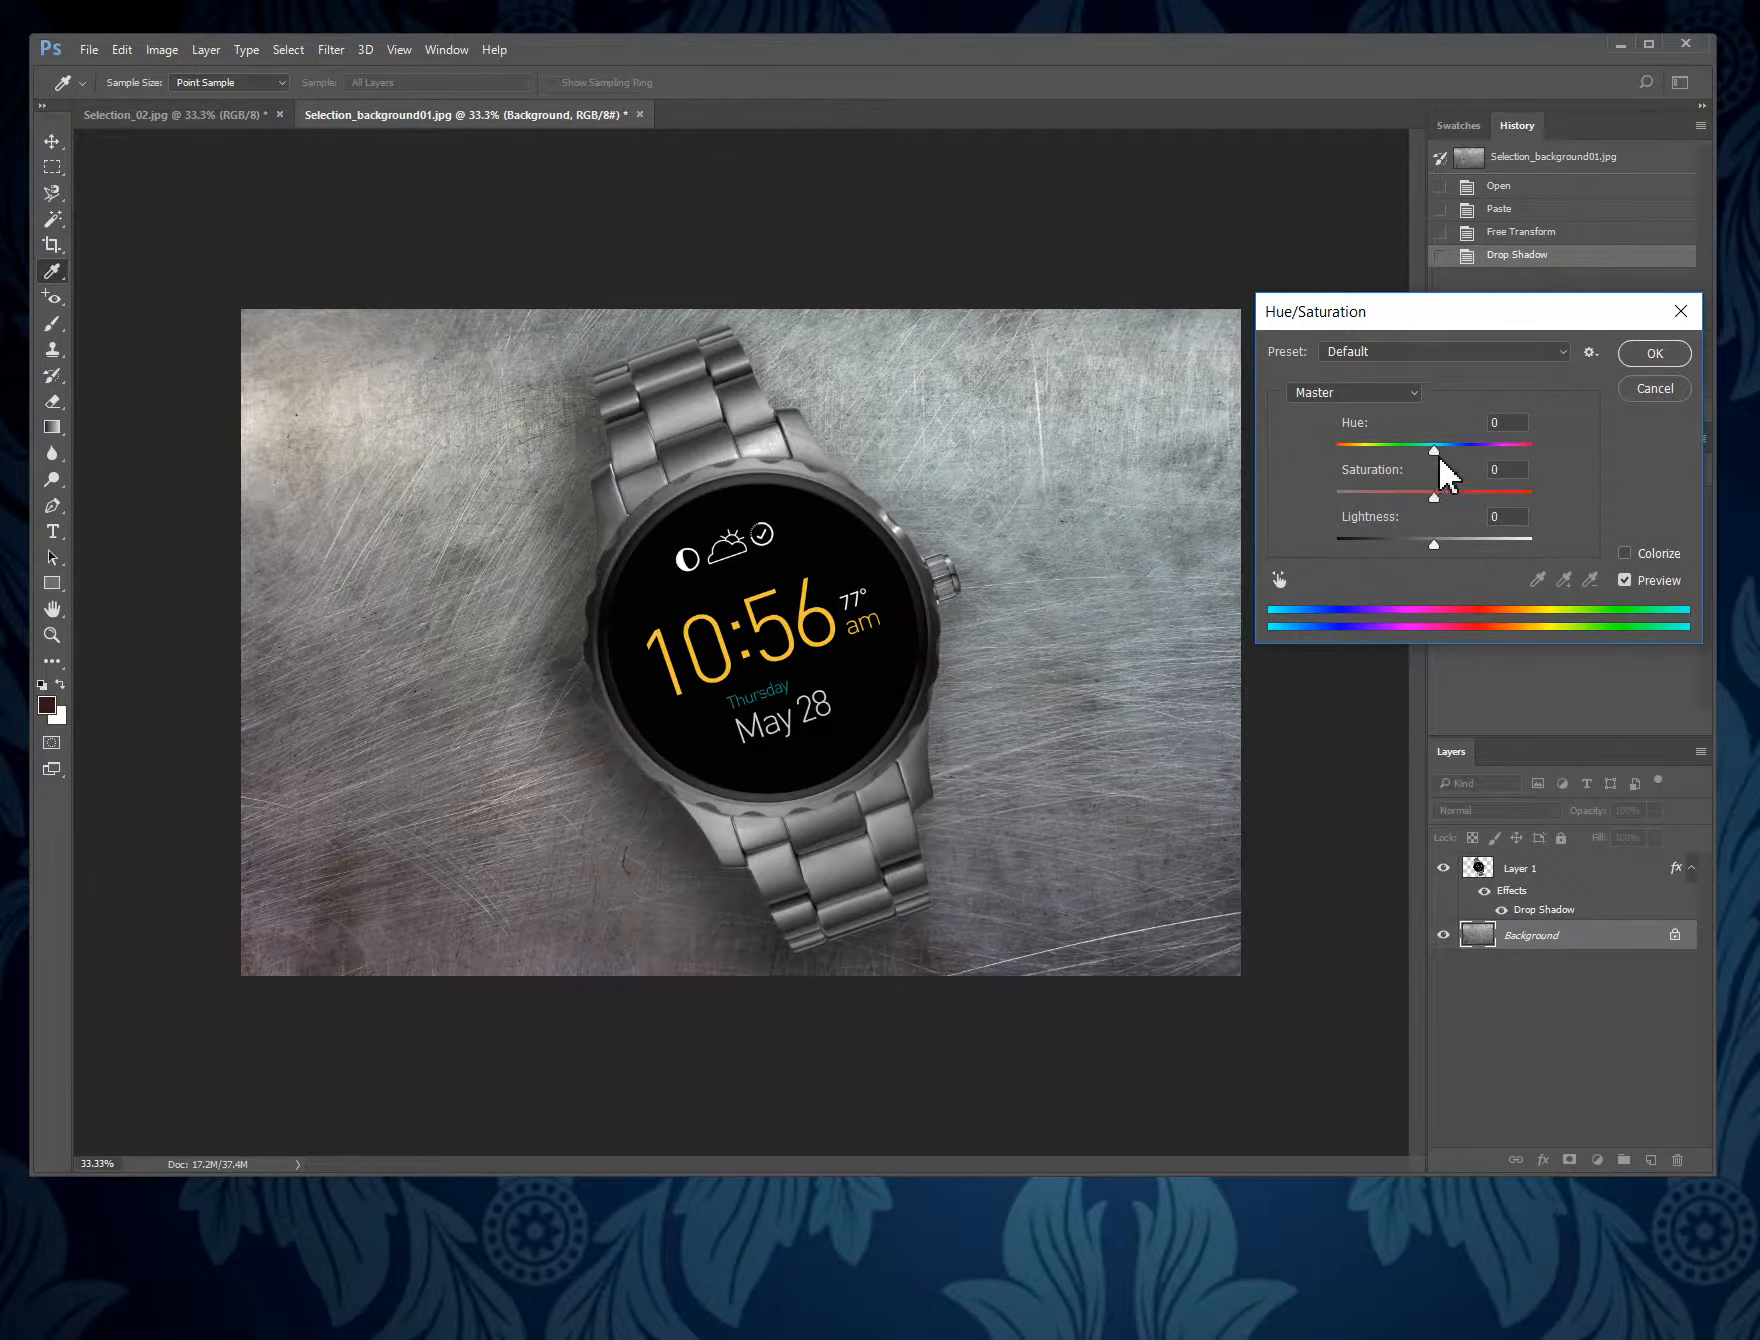
left_click_drag(1436, 448, 1389, 458)
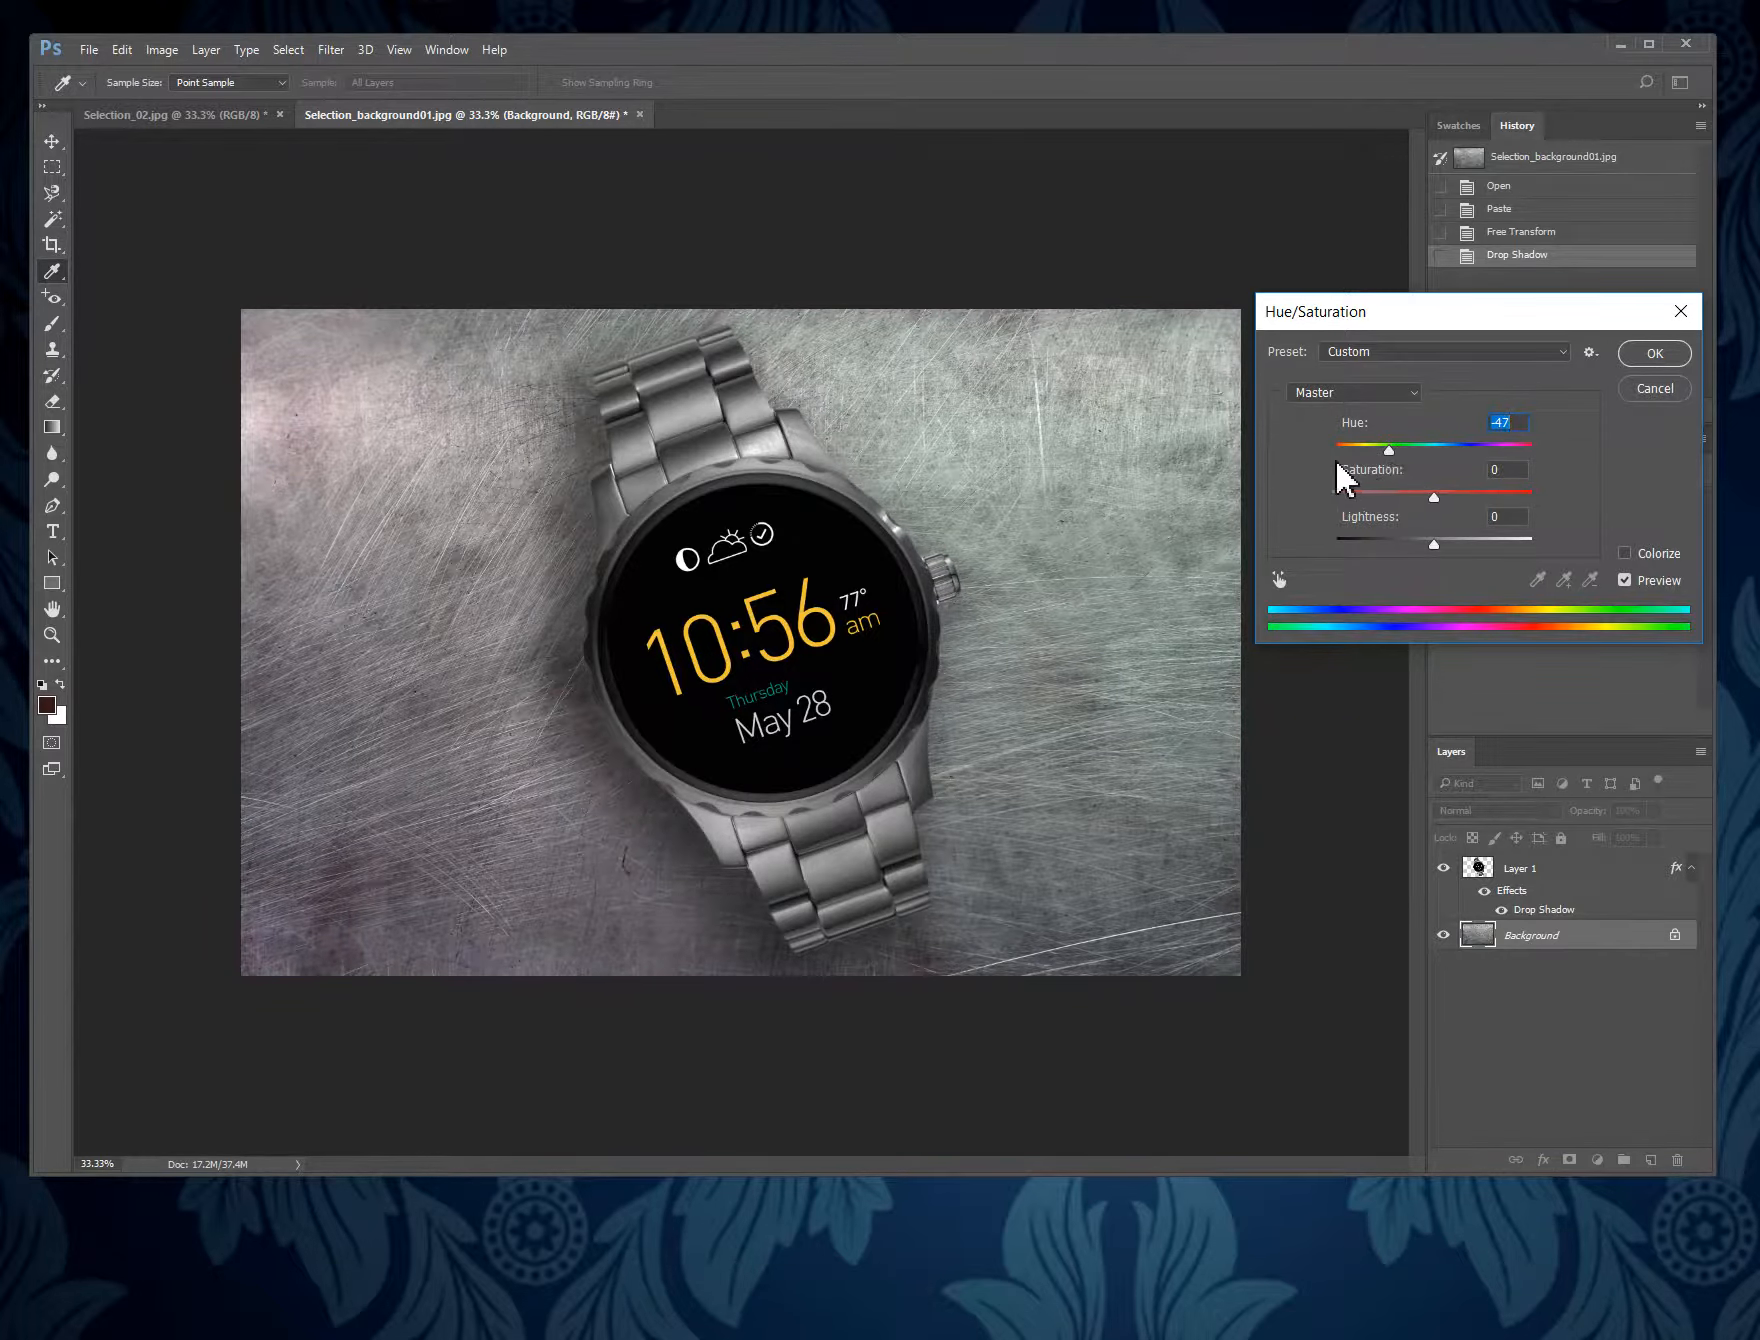
left_click_drag(1388, 452, 1320, 497)
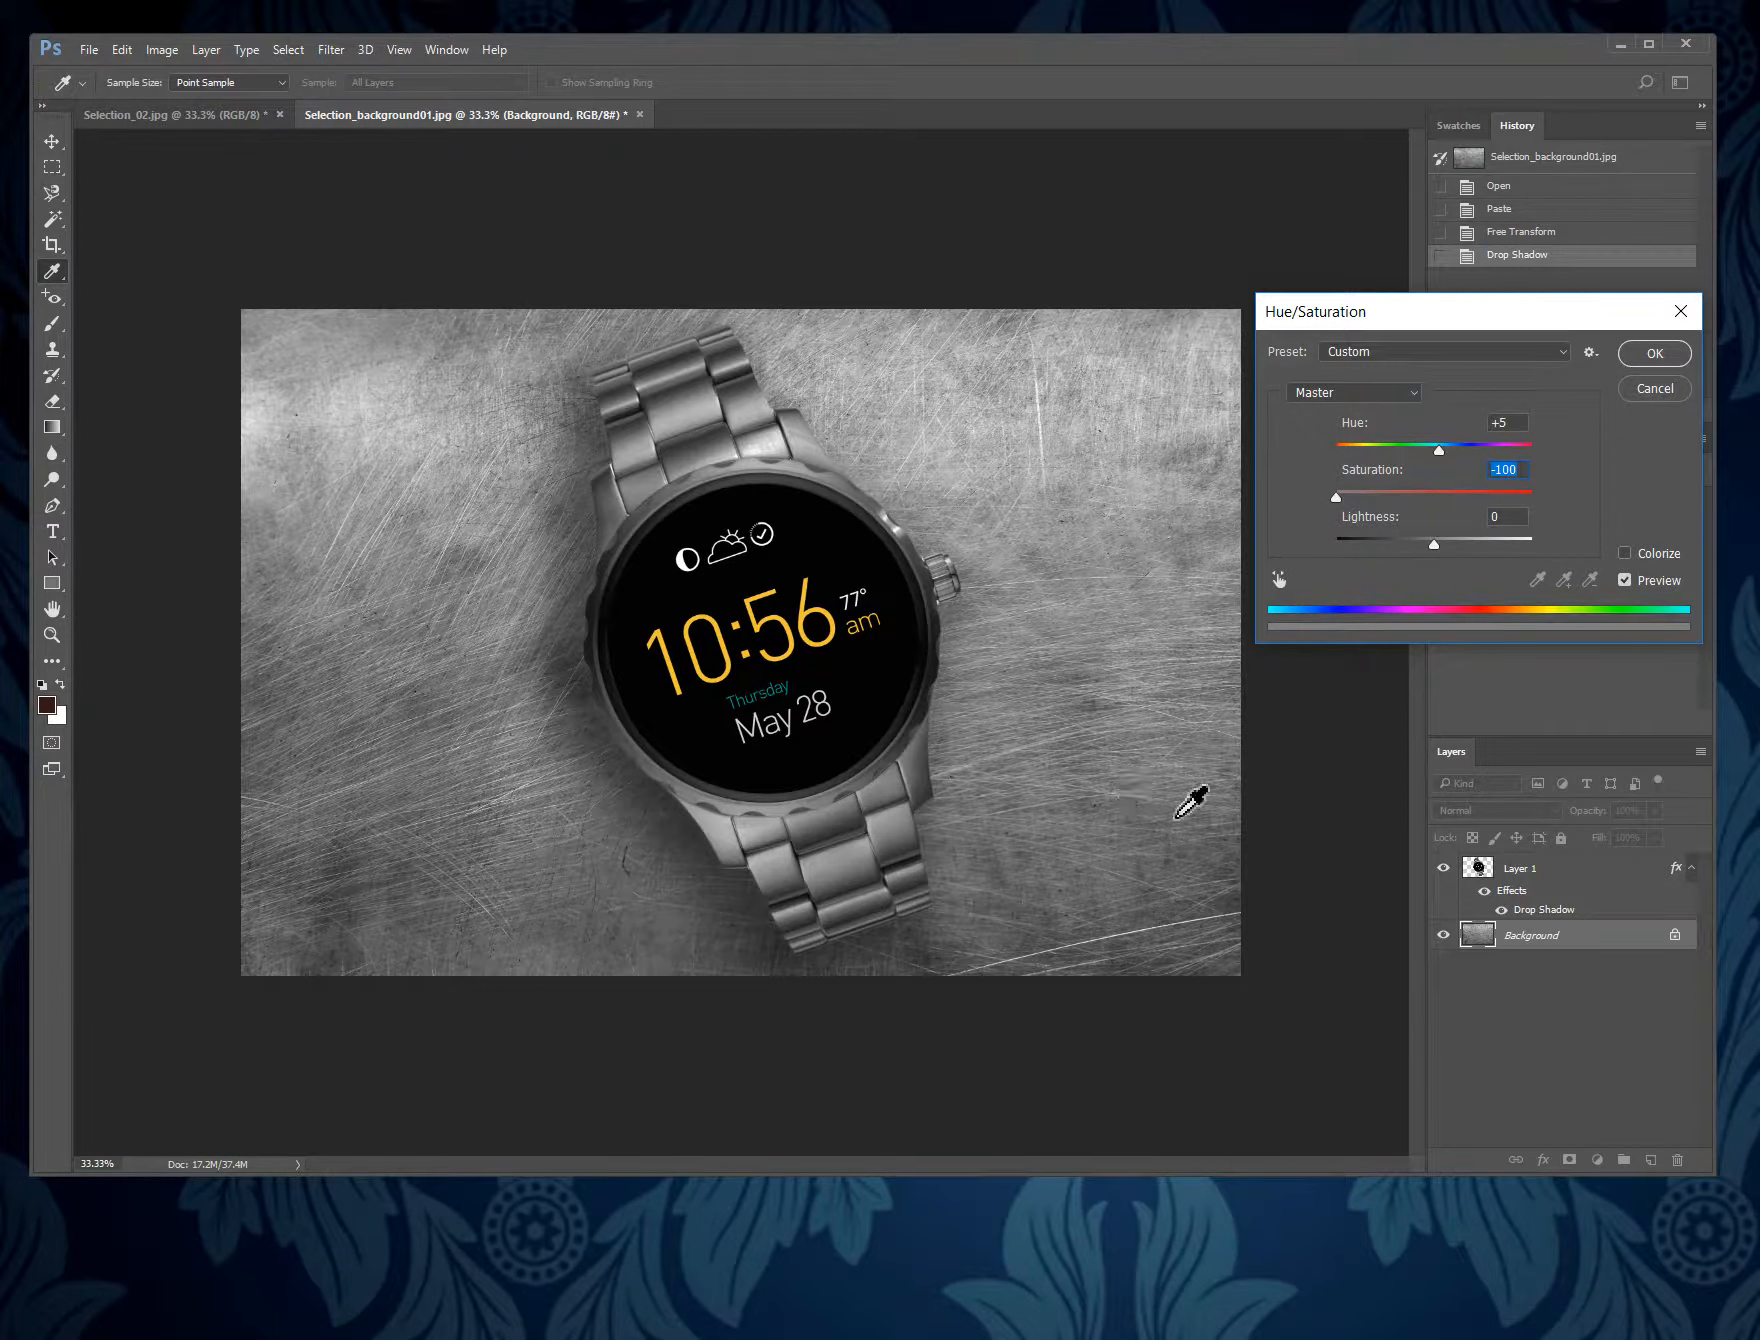
left_click(1660, 350)
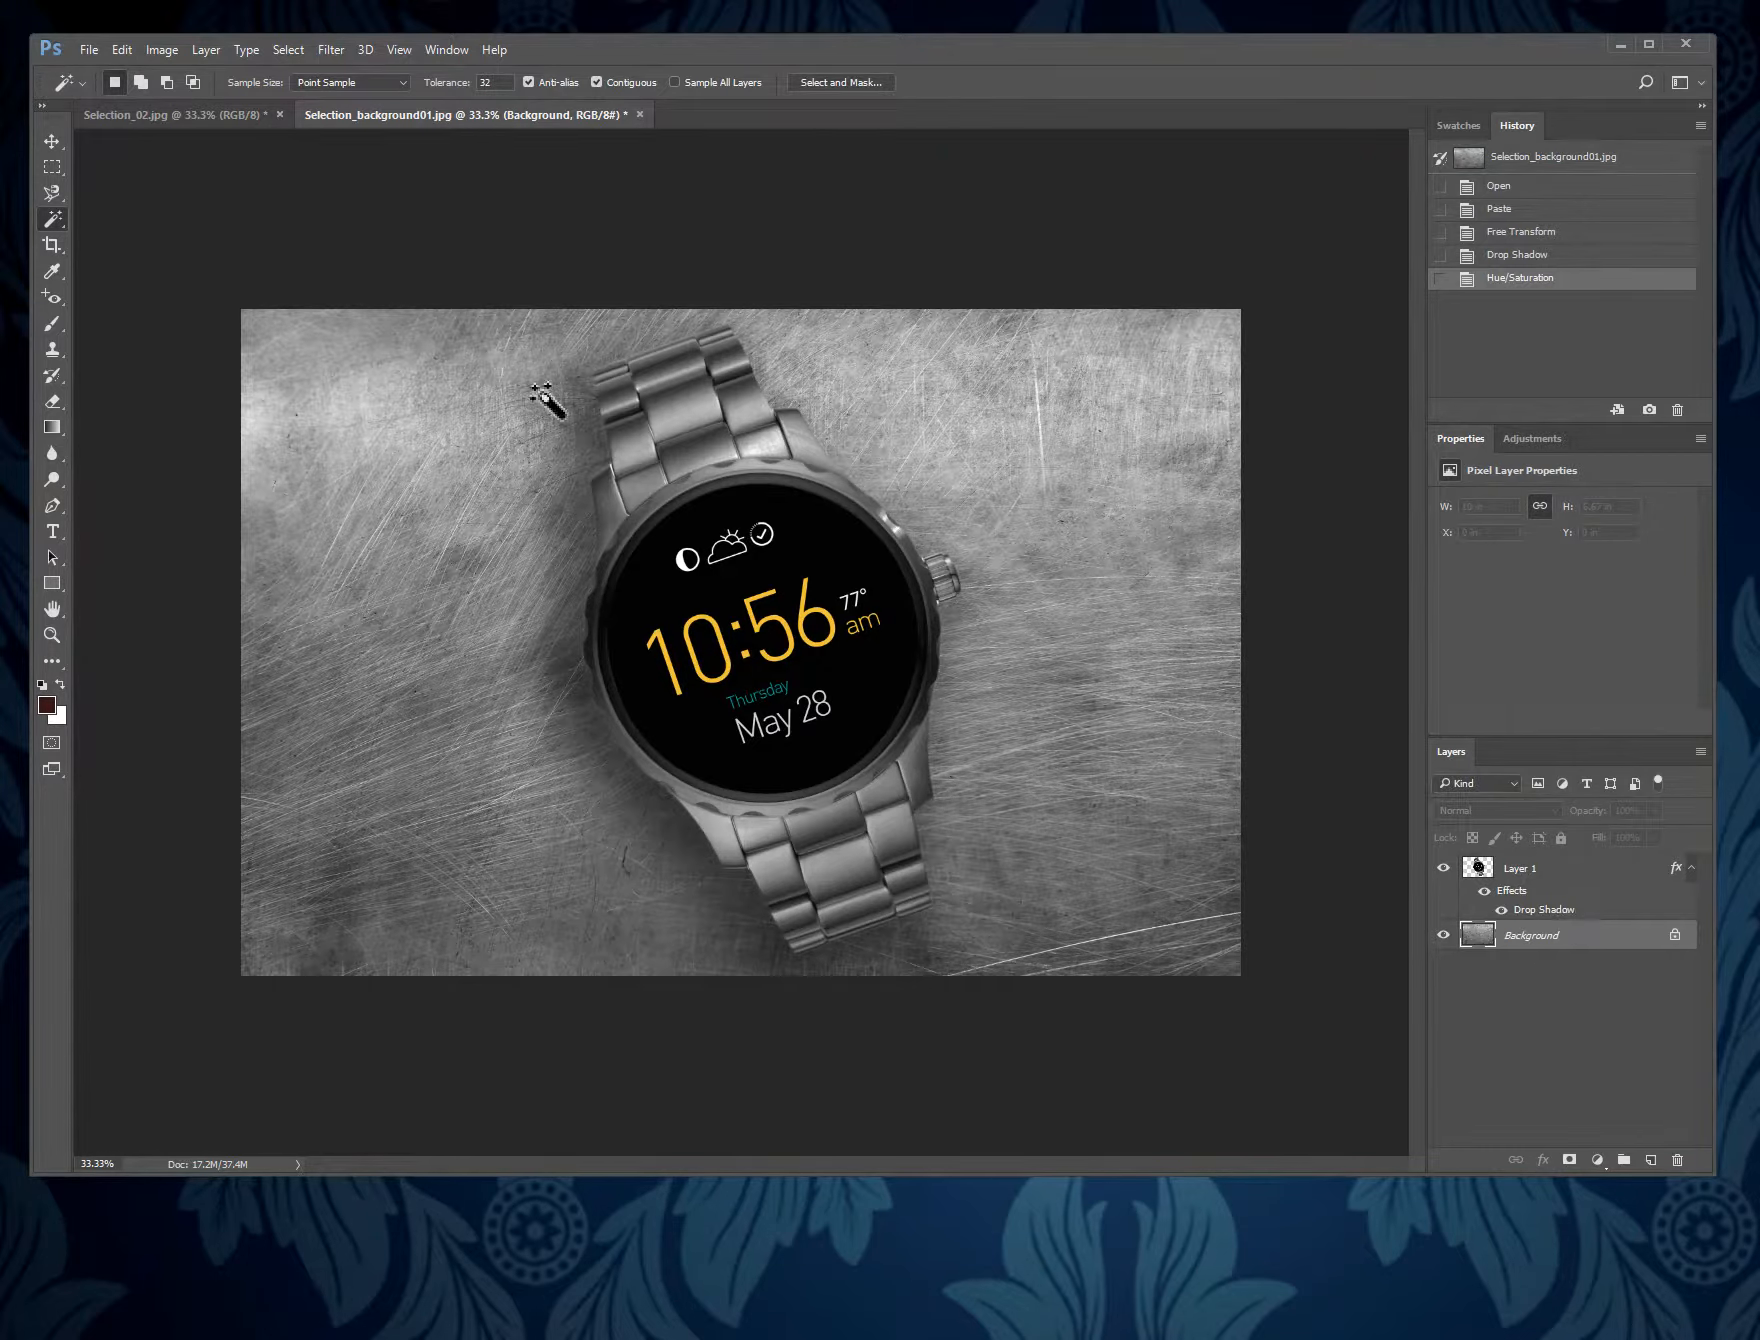
- Resize the whole image to a width of 800 pixels, keeping its proportions
left_click(162, 50)
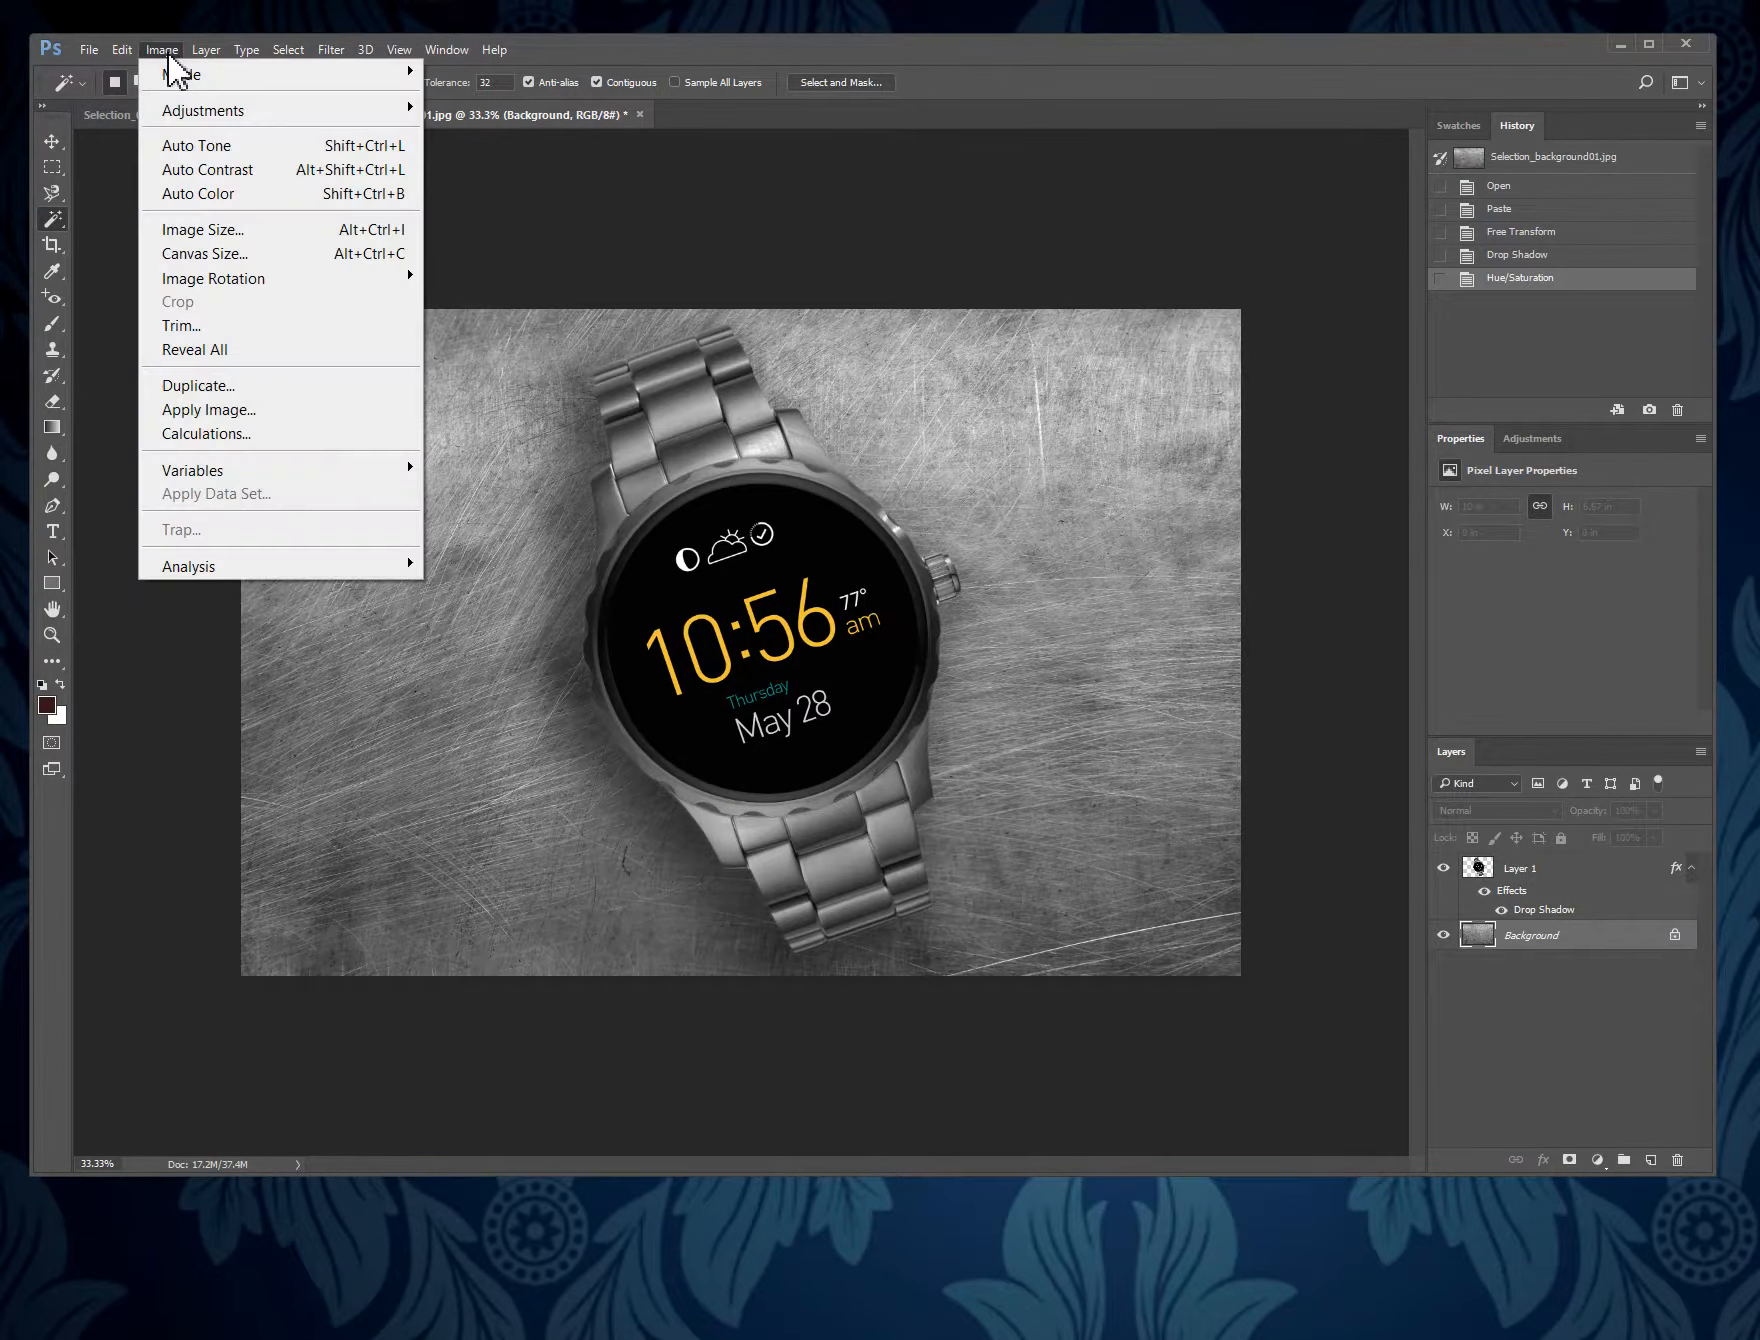
left_click(268, 231)
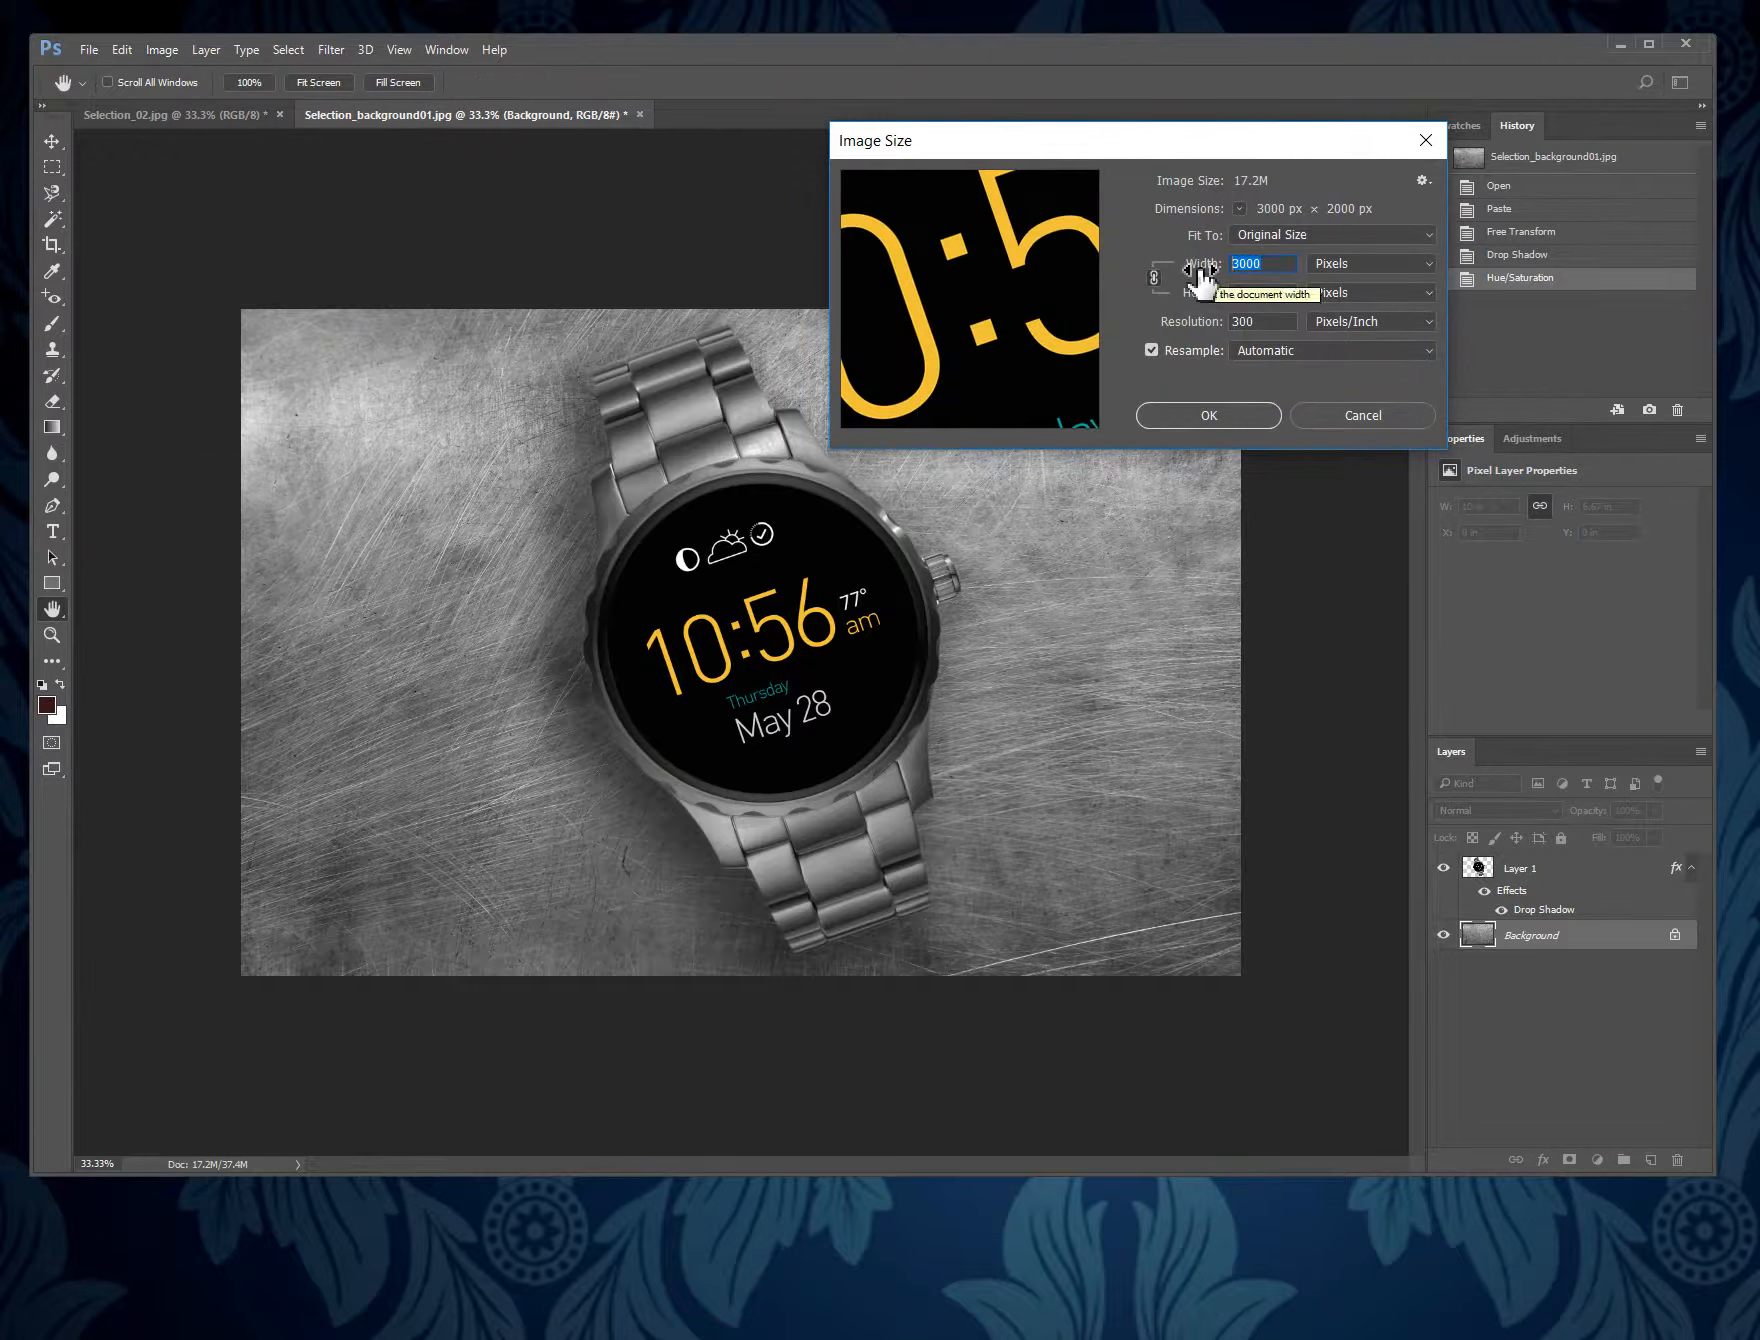
type("800")
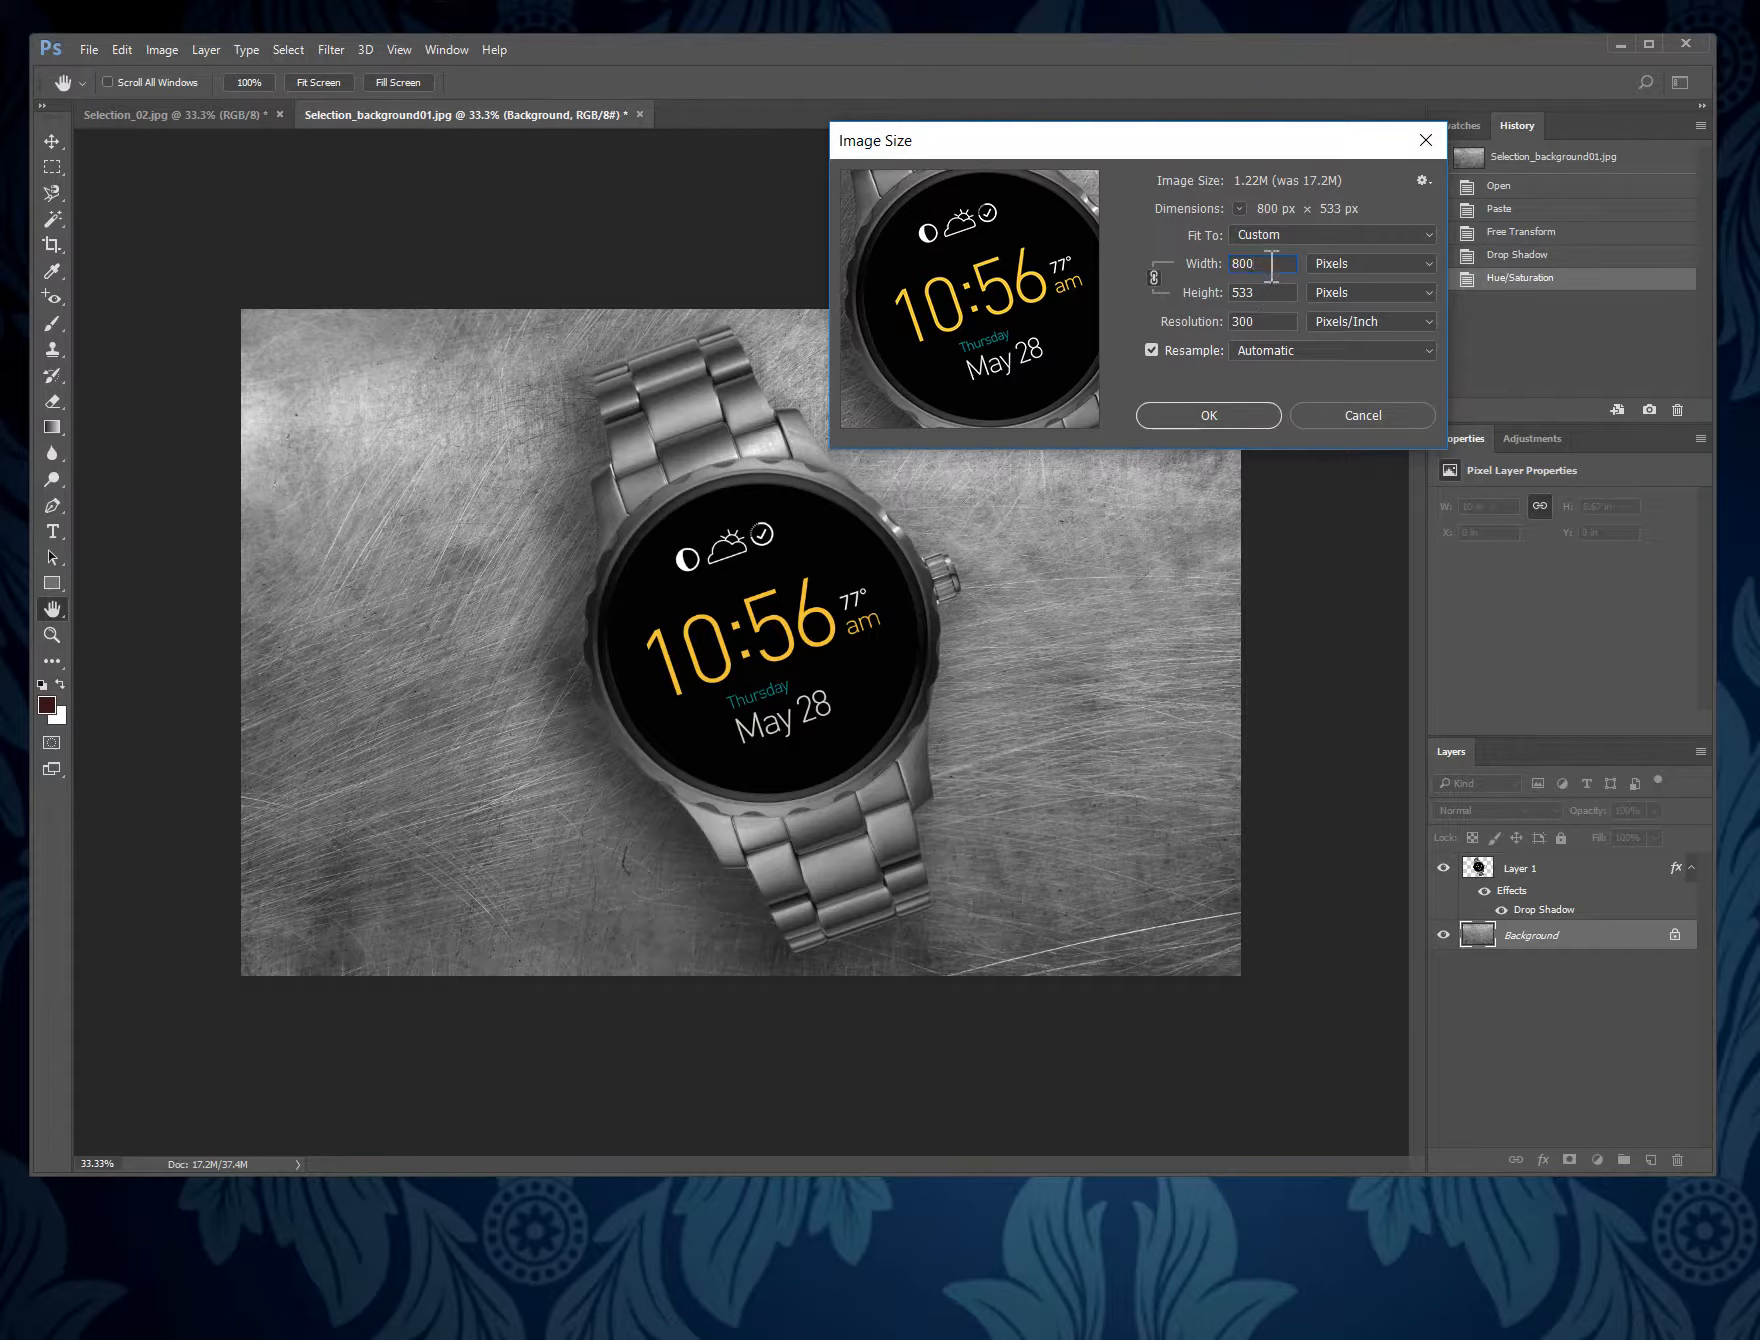
left_click(1209, 415)
key("w")
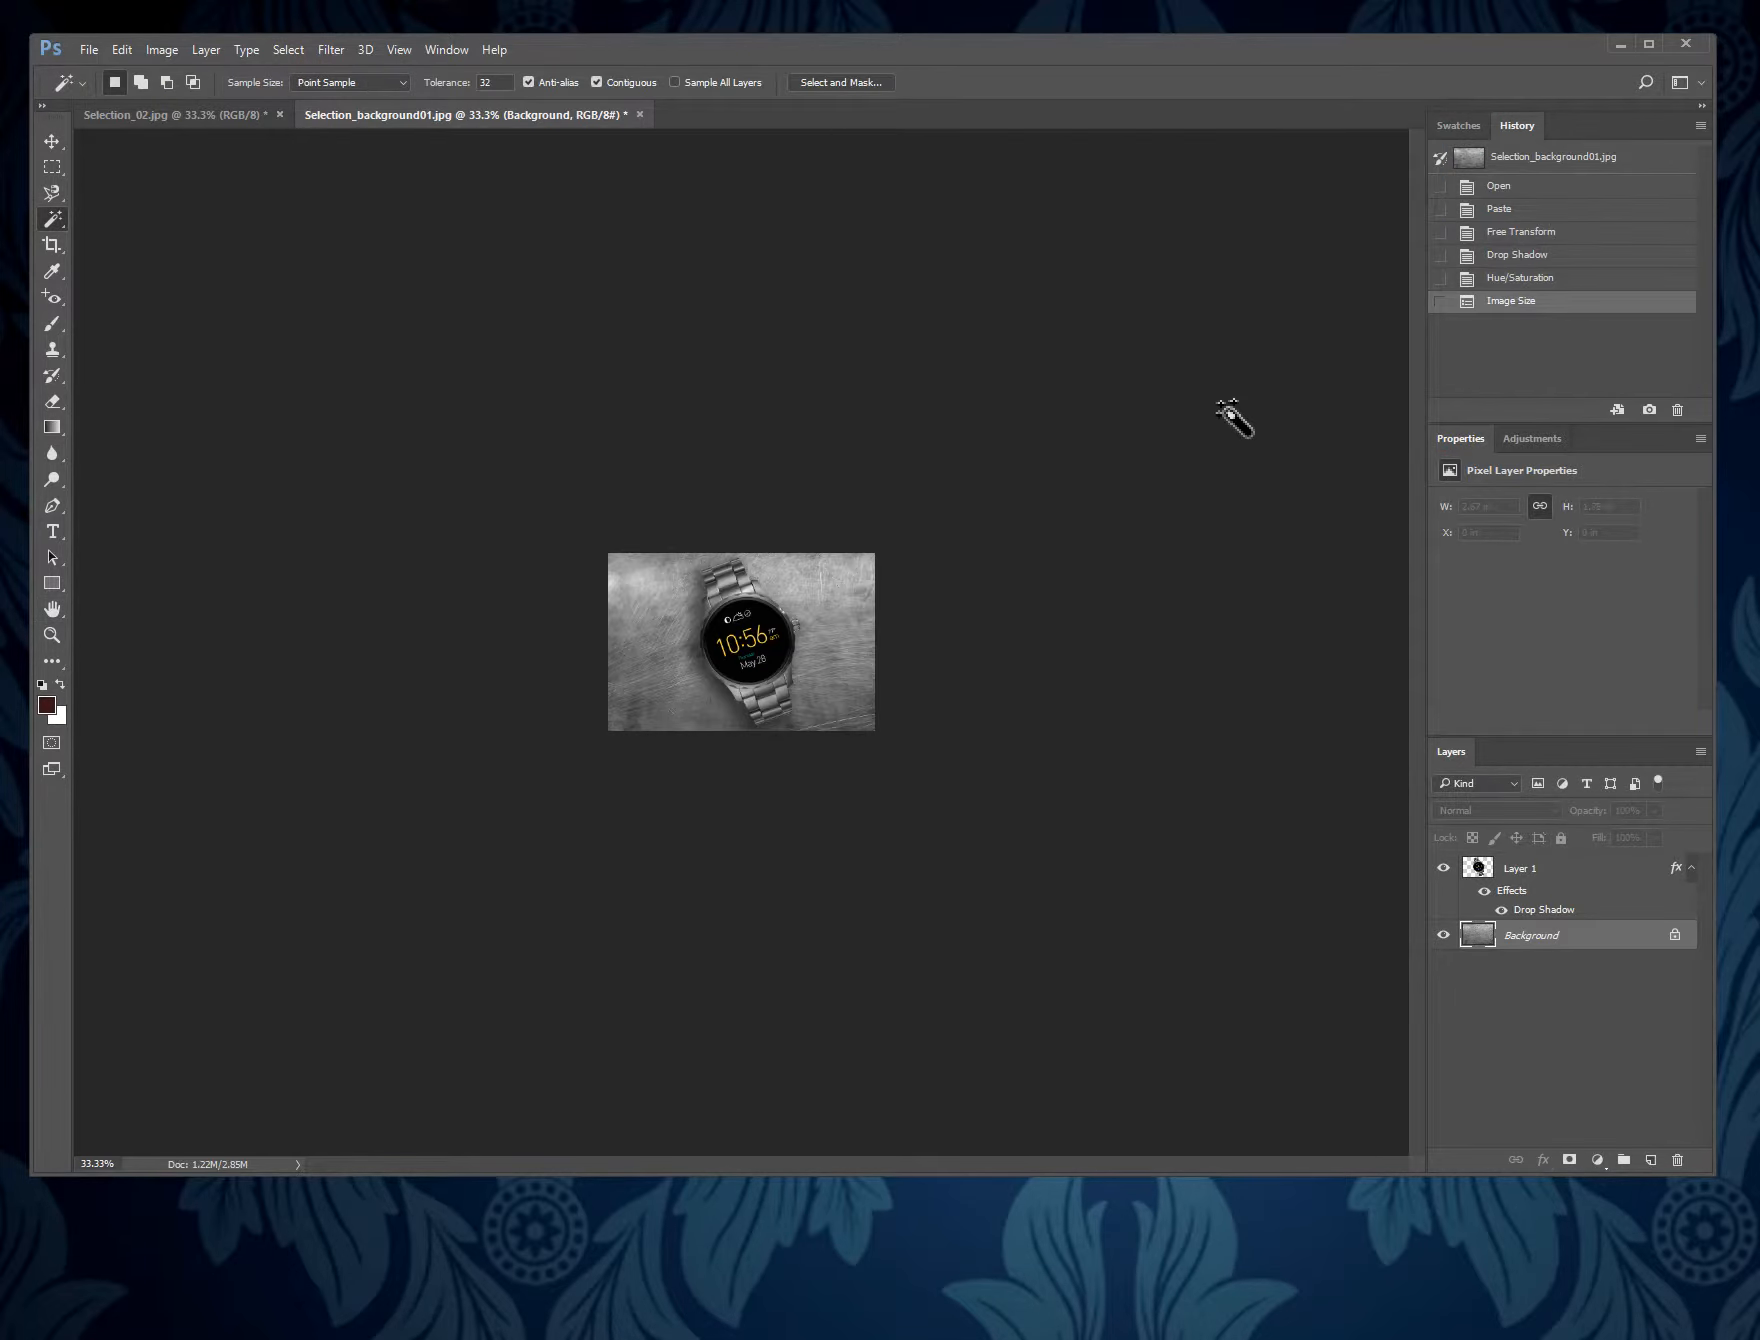
- Save the composite as a layered PSD in the PHOTOSHOP 03 folder, named with the author's full name followed by _Selection_02
left_click(86, 48)
left_click(259, 325)
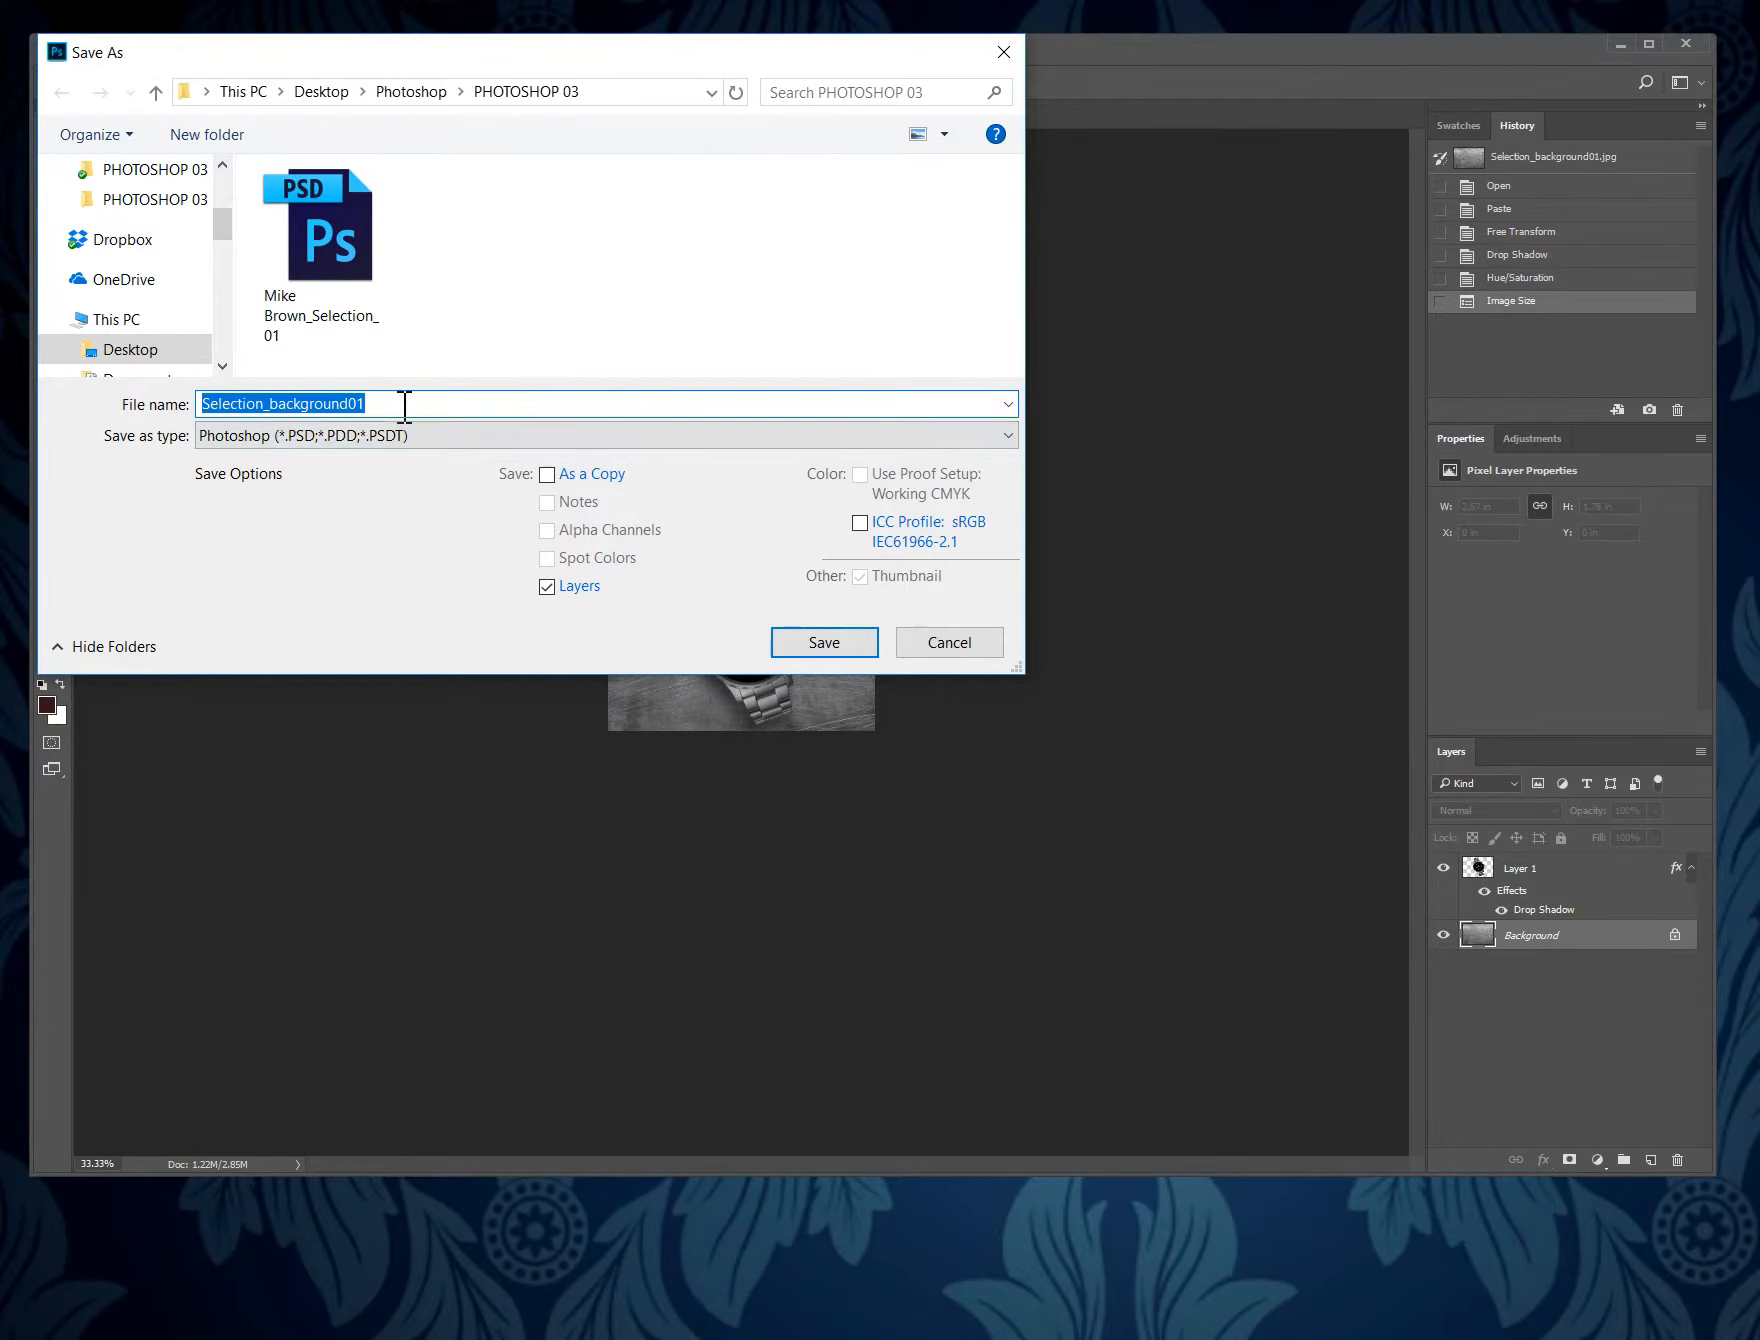
left_click(403, 404)
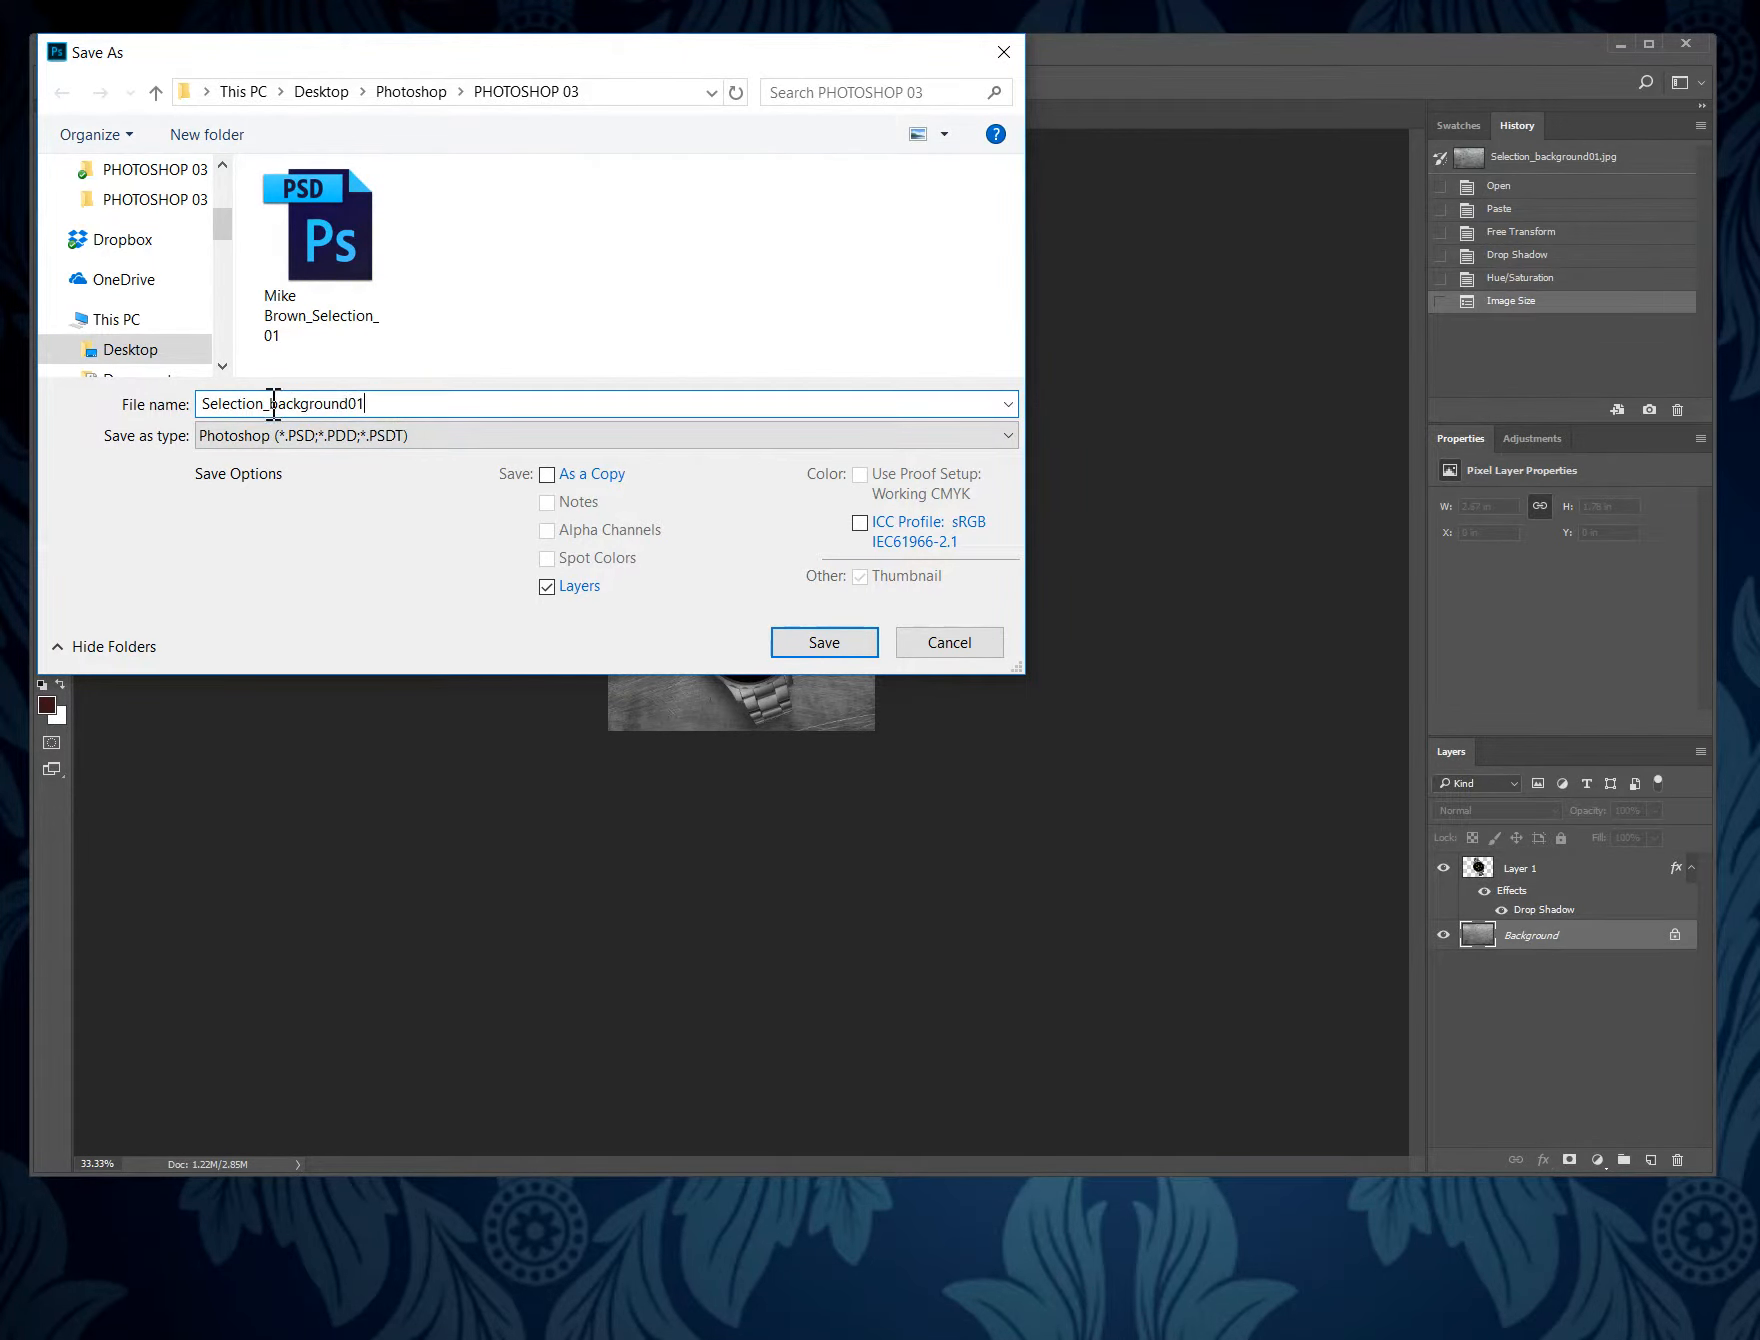
key("shift+Left")
key("shift+Left")
left_click(203, 404)
type("Mike Brown")
key("Delete")
key("Delete")
key("Delete")
key("Delete")
key("Delete")
key("Delete")
key("Delete")
key("Delete")
key("Delete")
key("Delete")
key("Delete")
key("Delete")
key("Delete")
key("Delete")
key("Delete")
key("Delete")
key("Delete")
key("Delete")
key("Delete")
key("Delete")
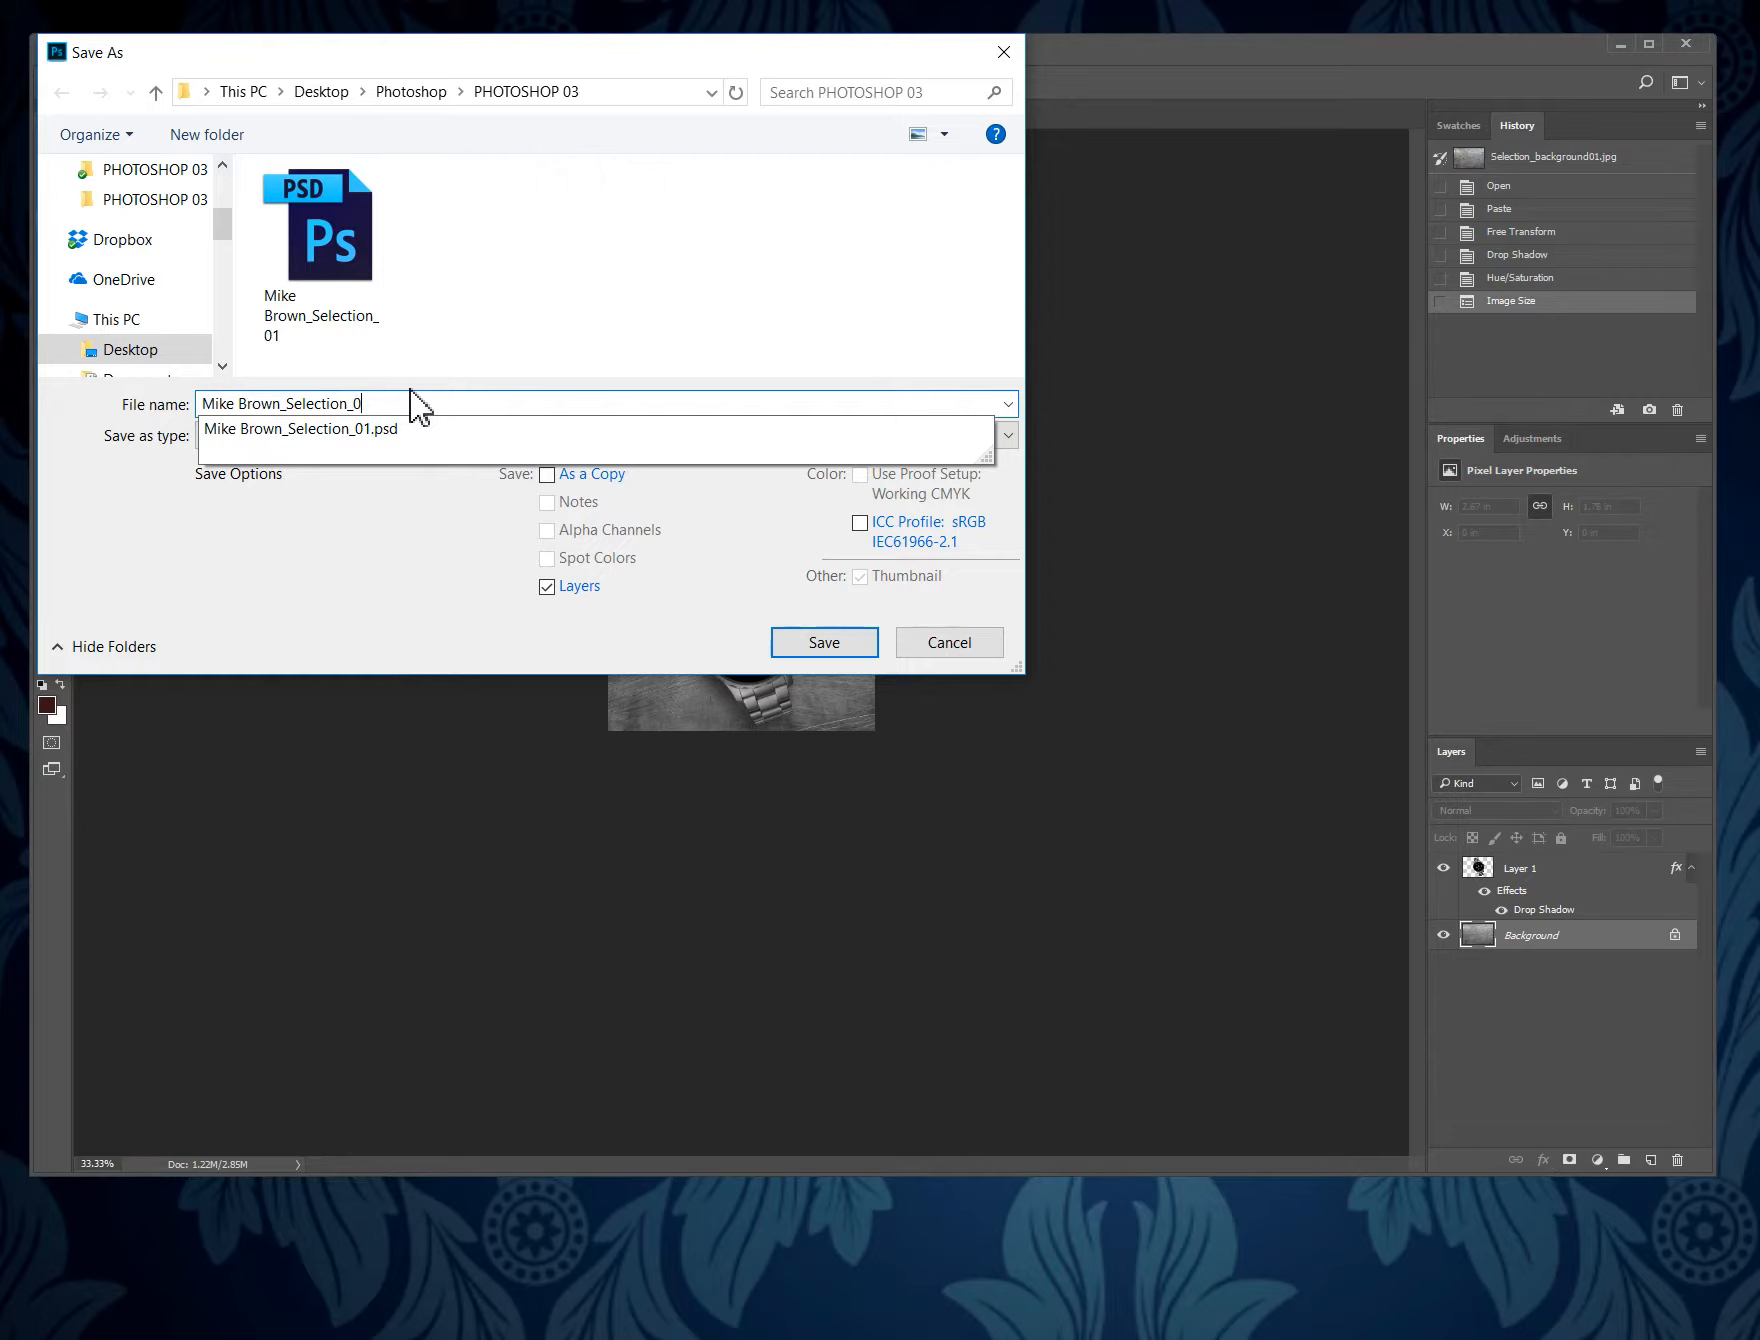
type("2")
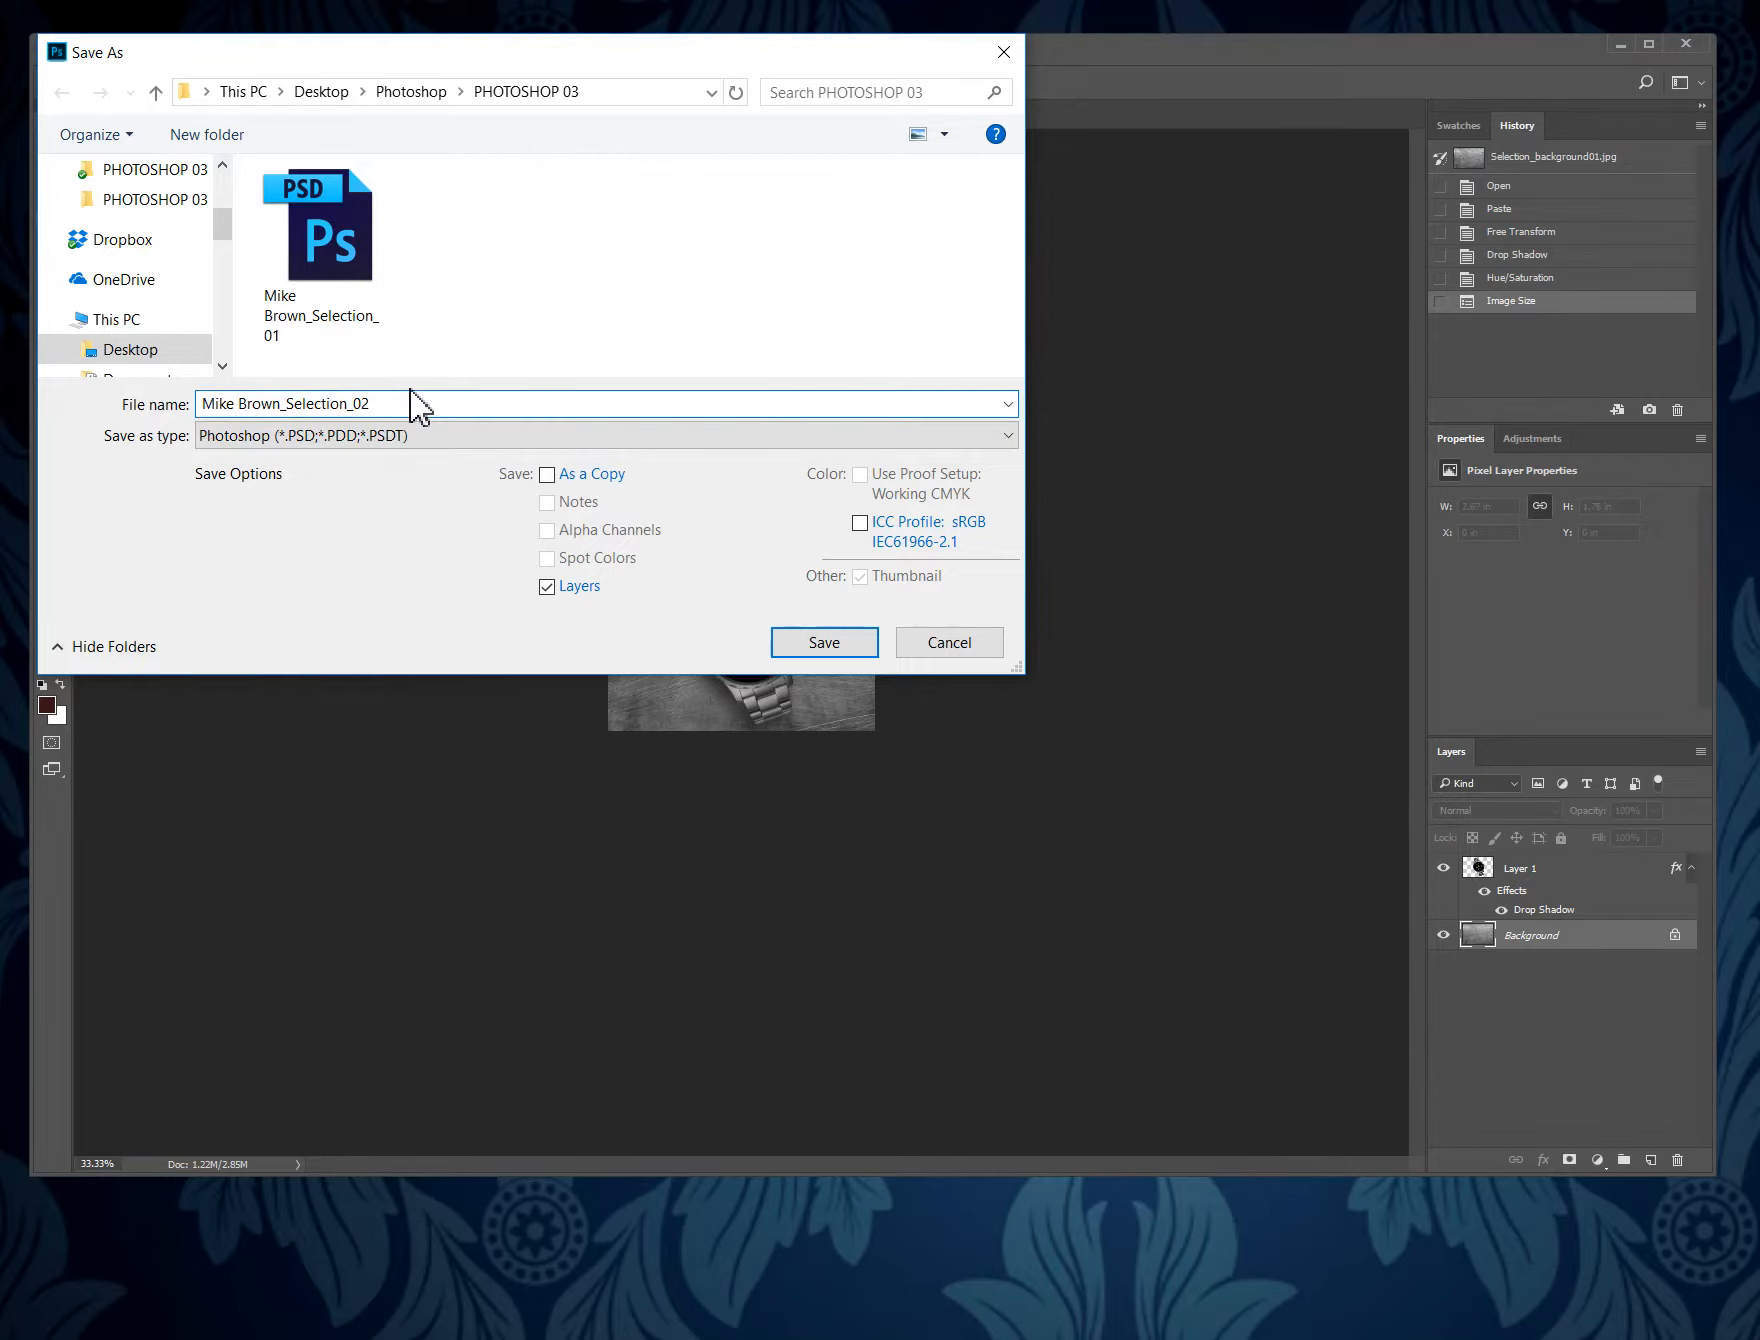
left_click(826, 645)
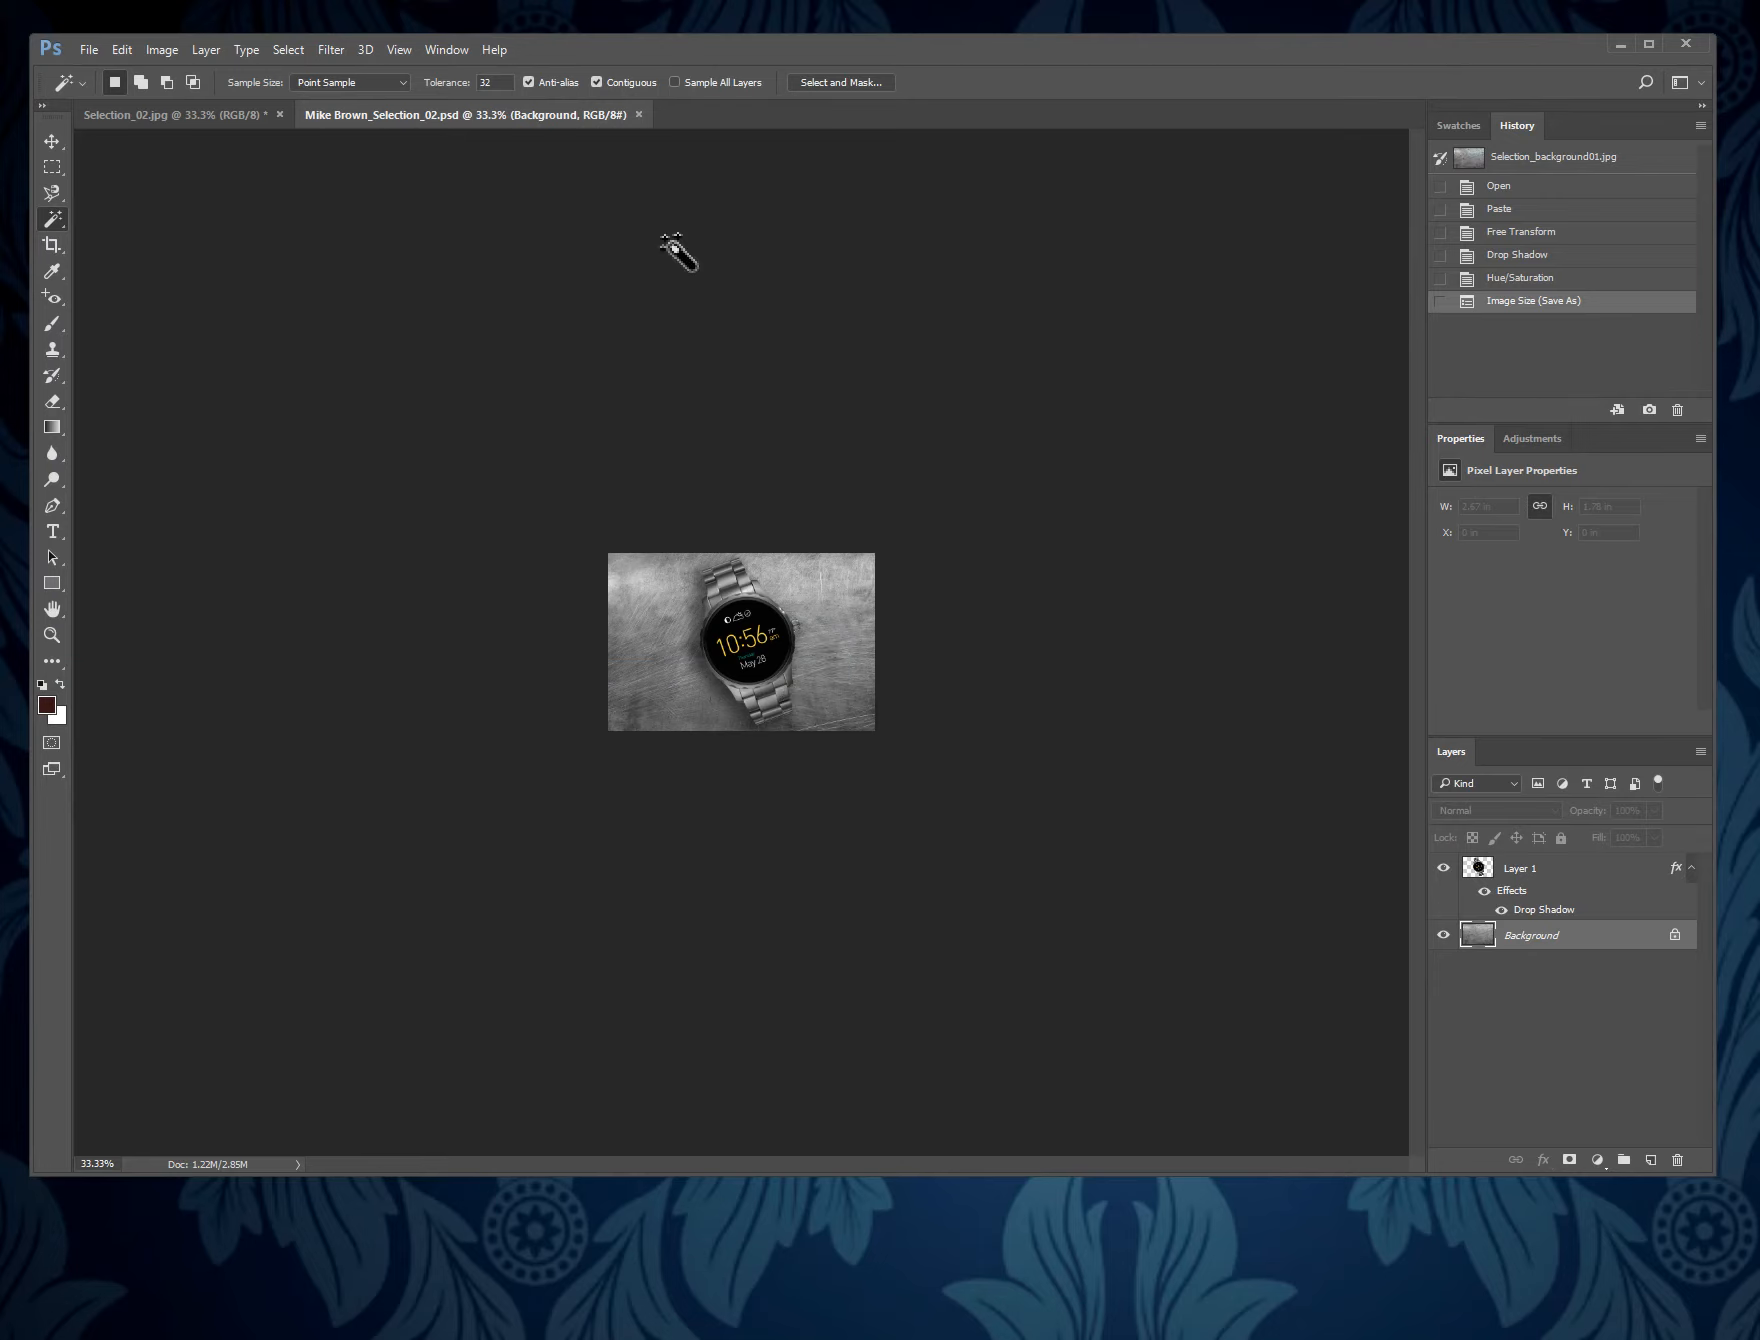
- Close the saved composite and the Selection_02.jpg source image, discarding the source image's changes
left_click(639, 114)
left_click(280, 114)
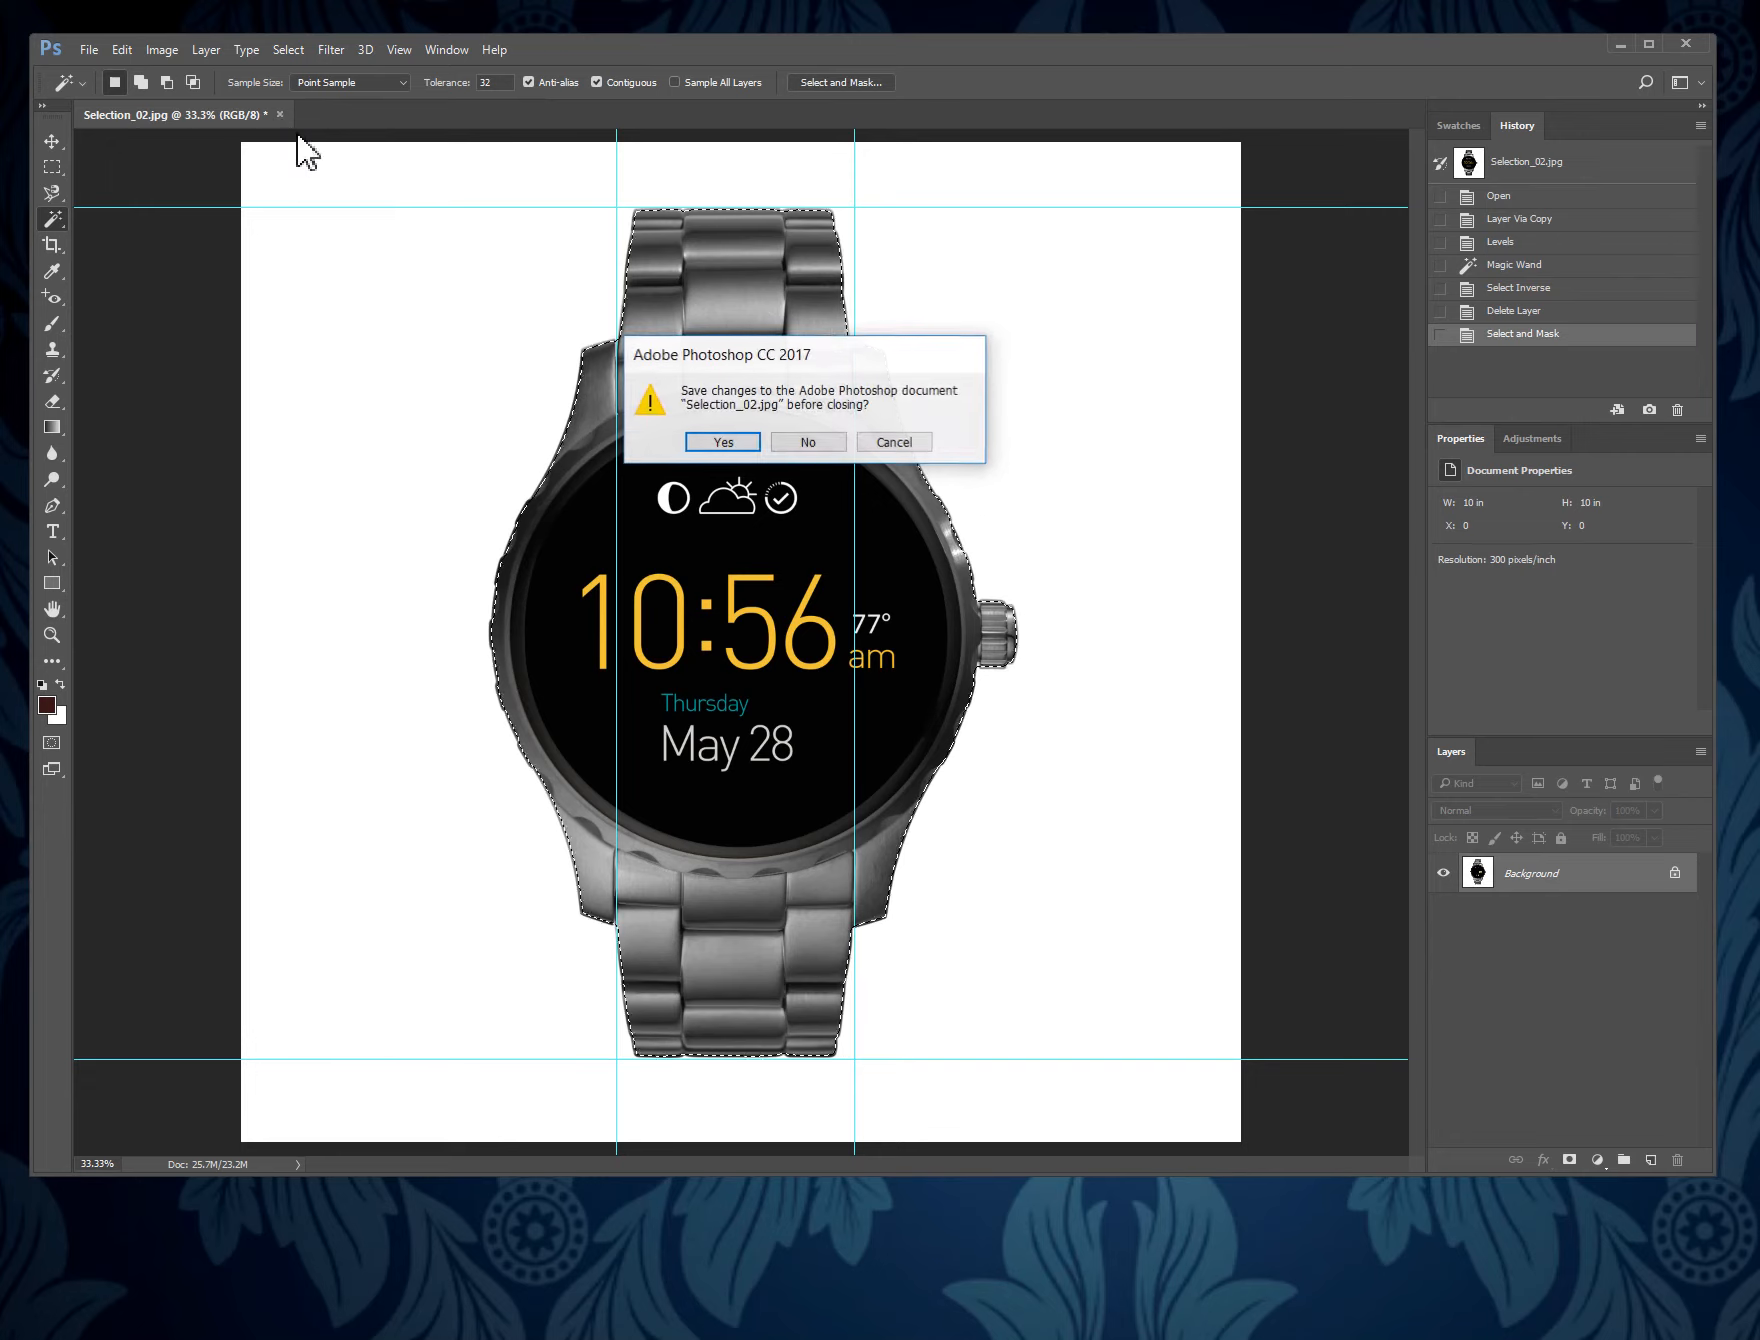
left_click(807, 443)
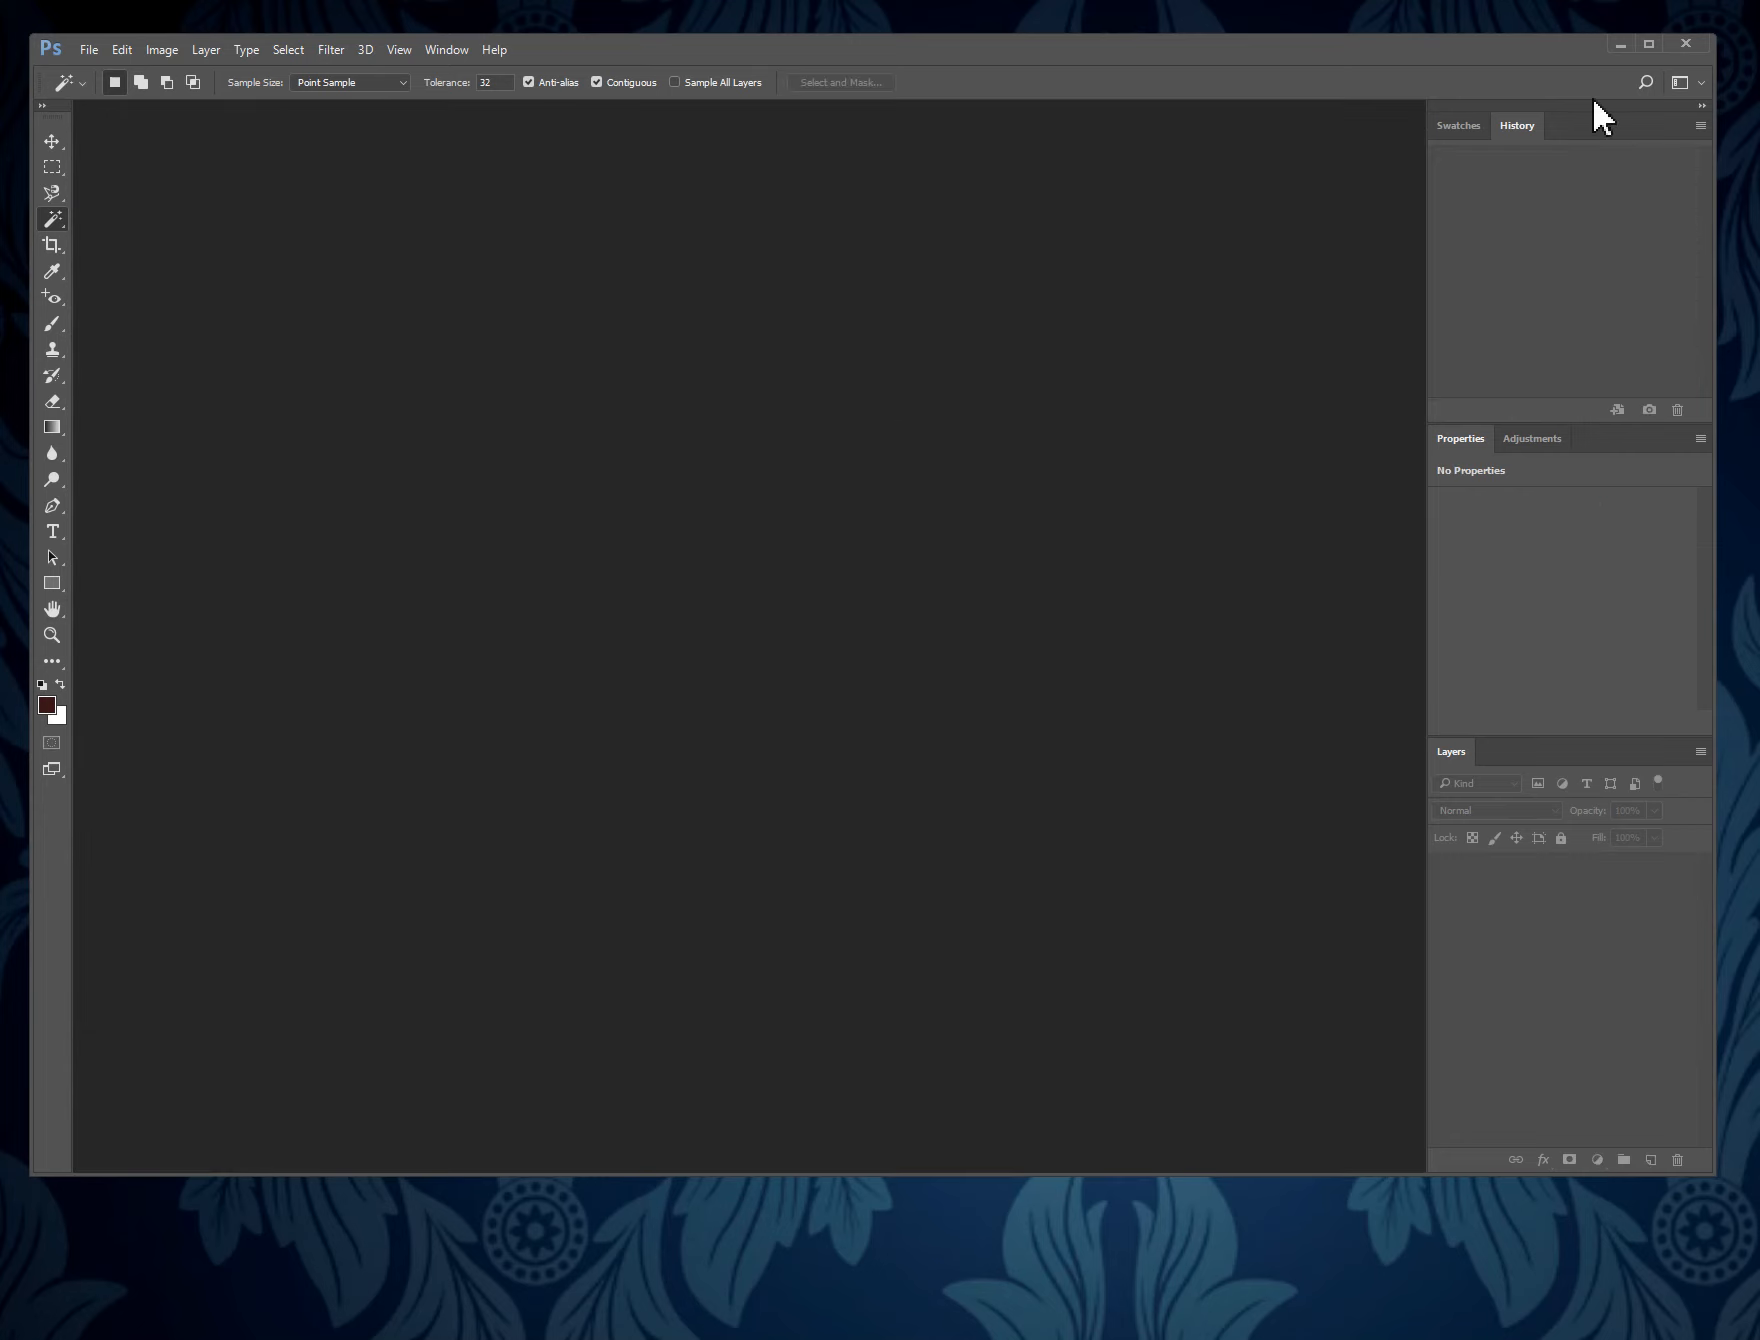